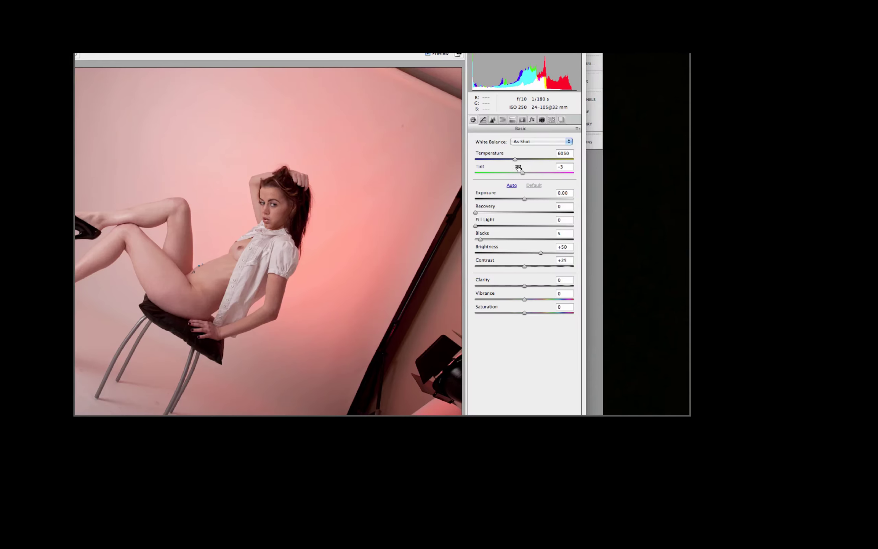
Raise the photo's Fill Light to 21 in Camera Raw and open it as a smart object.
left_click(512, 185)
key("super+z")
left_click(483, 224)
left_click_drag(479, 229, 514, 225)
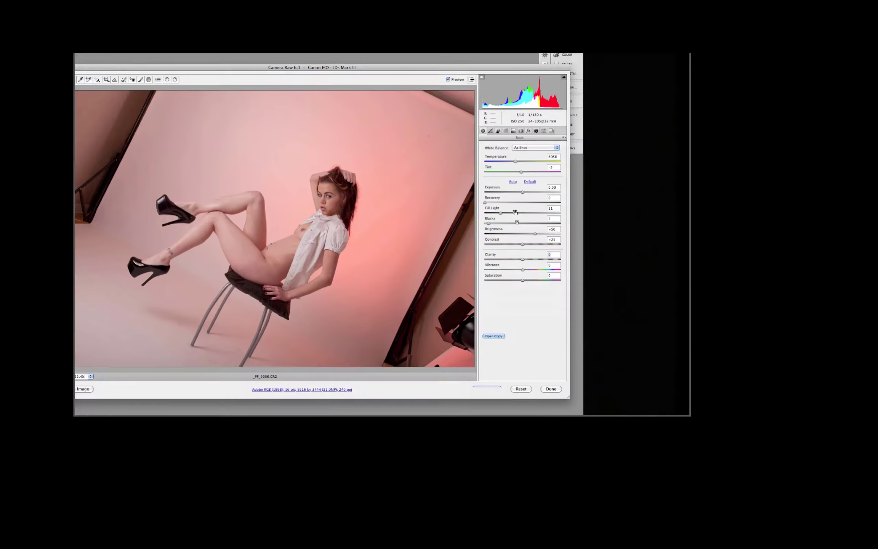
left_click(493, 336, "alt")
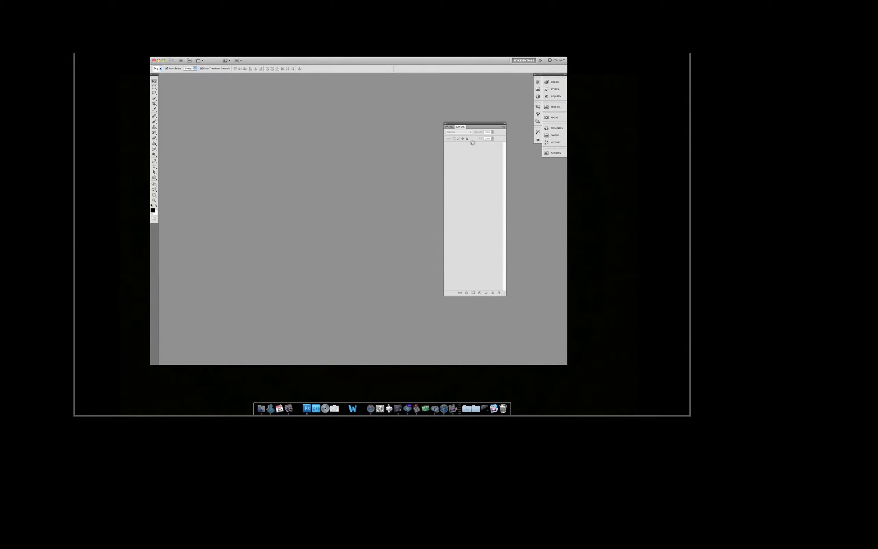
Apply Shadows/Highlights to the smart object with shadow radius 155 px, highlight amount 3% and midtone contrast +23.
left_click_drag(474, 124, 530, 168)
left_click_drag(441, 77, 448, 111)
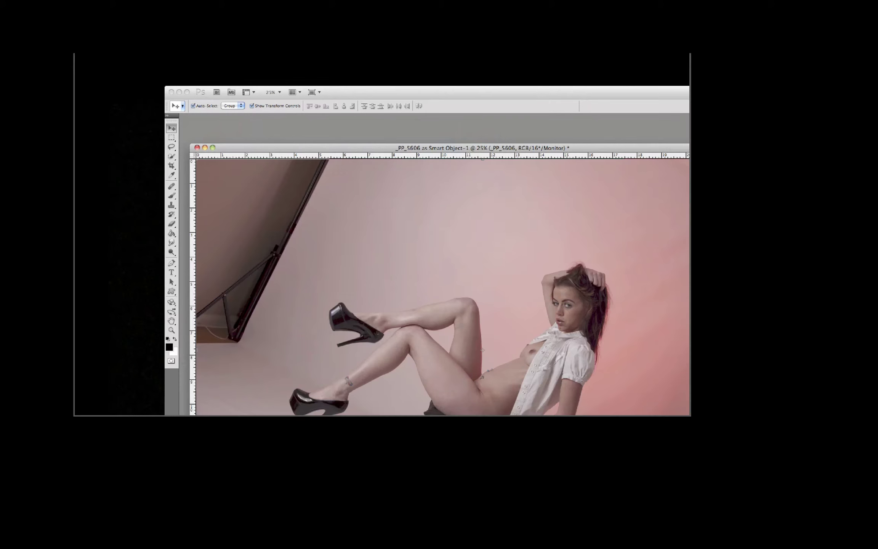
left_click(140, 50)
mouse_move(143, 64)
left_click(277, 219)
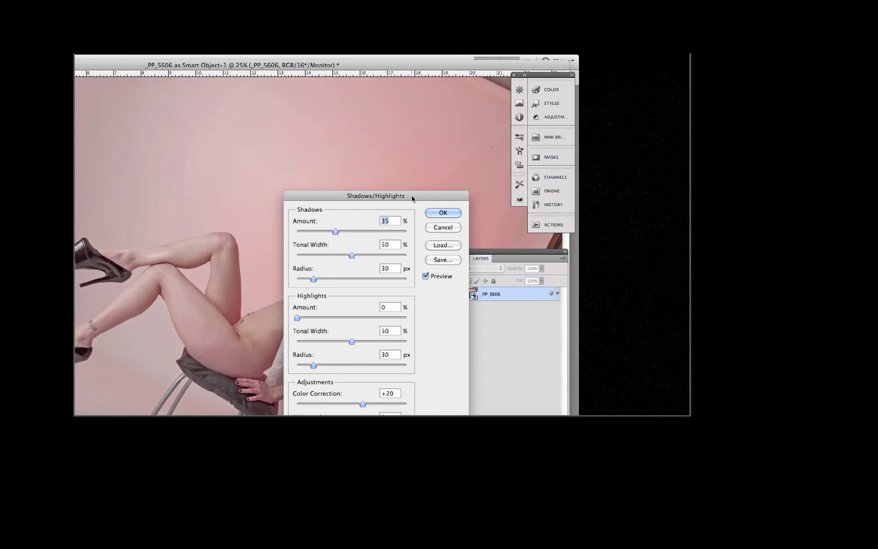
left_click_drag(411, 195, 522, 85)
left_click_drag(424, 168, 477, 170)
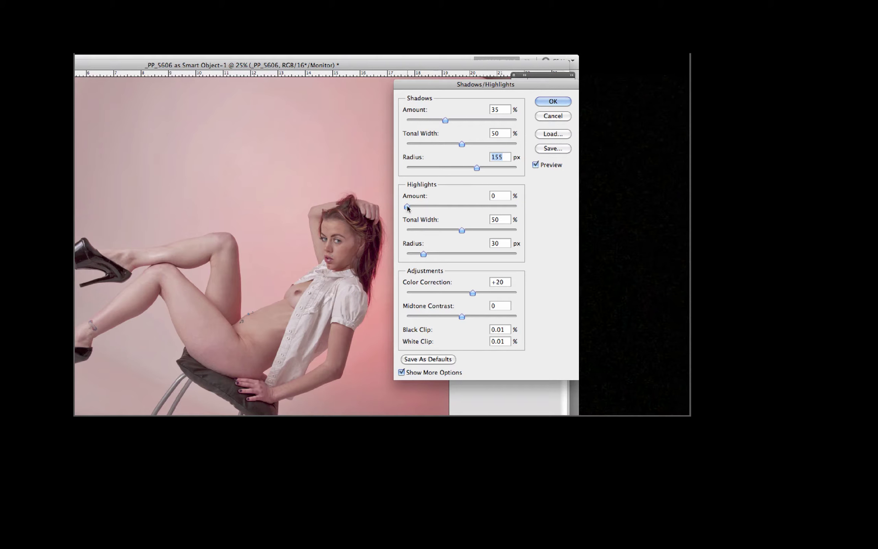
left_click_drag(408, 208, 410, 209)
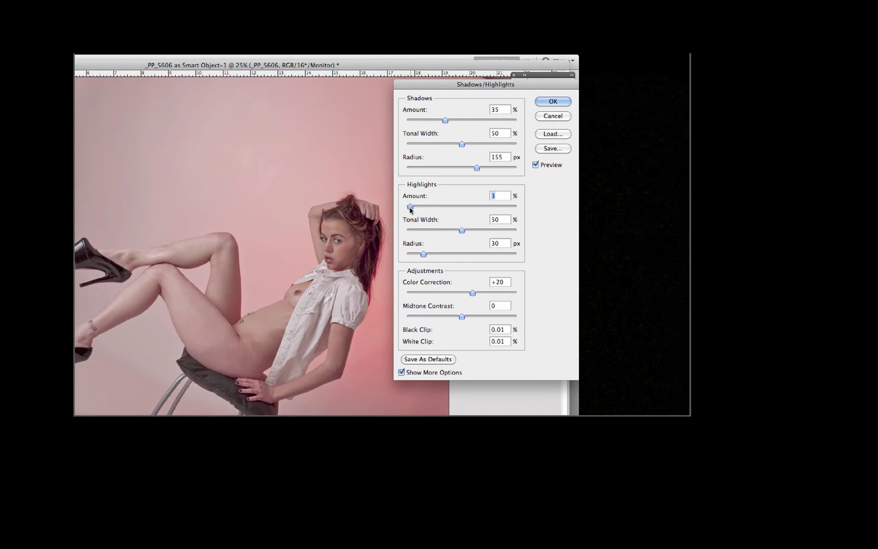
left_click_drag(460, 317, 475, 317)
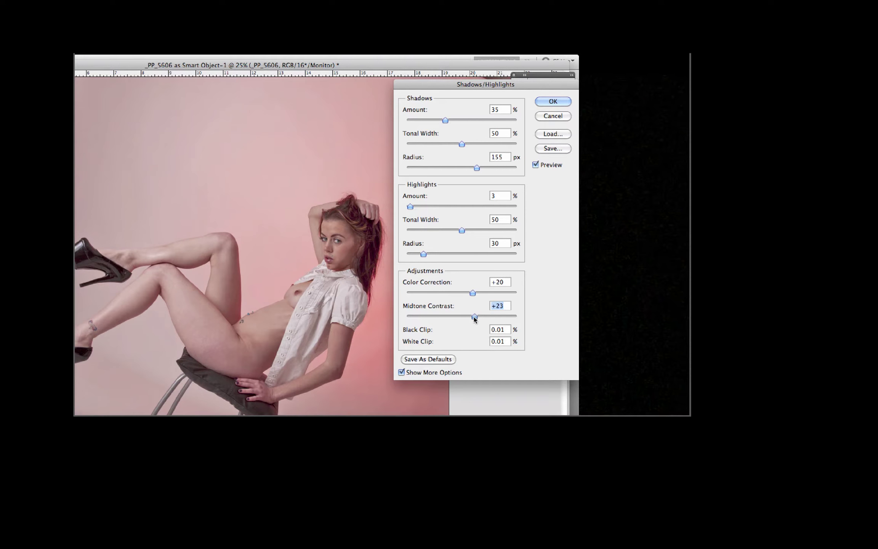
key("Return")
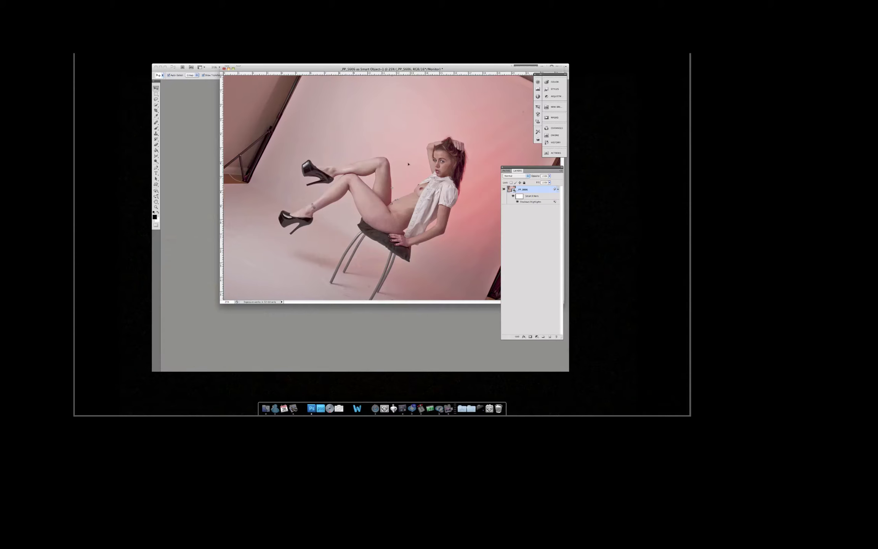
Flatten the smart object and its filter into a single background layer.
left_click_drag(483, 69, 438, 98)
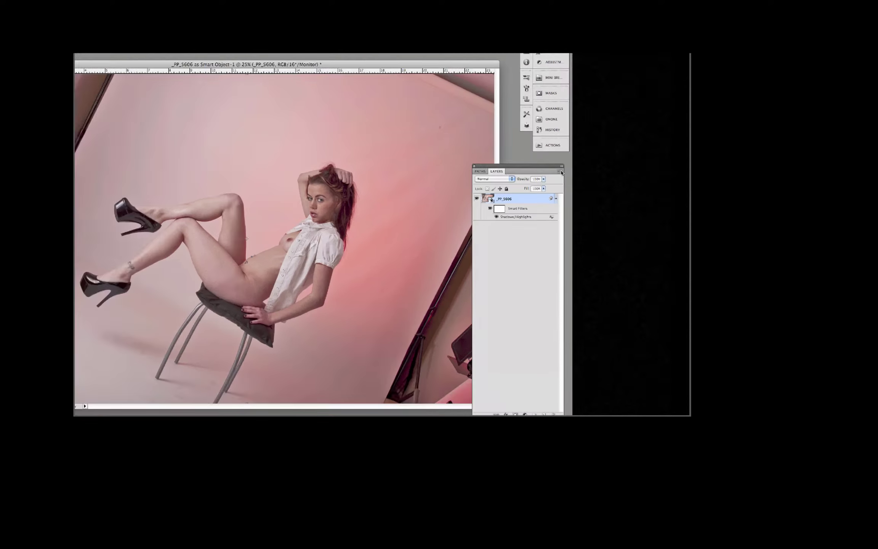
left_click(561, 171)
left_click_drag(521, 165, 538, 169)
left_click(450, 122)
left_click(483, 315)
Heal the spots on the pink backdrop and the marks on the studio floor below the shoe.
left_click_drag(472, 98, 467, 97)
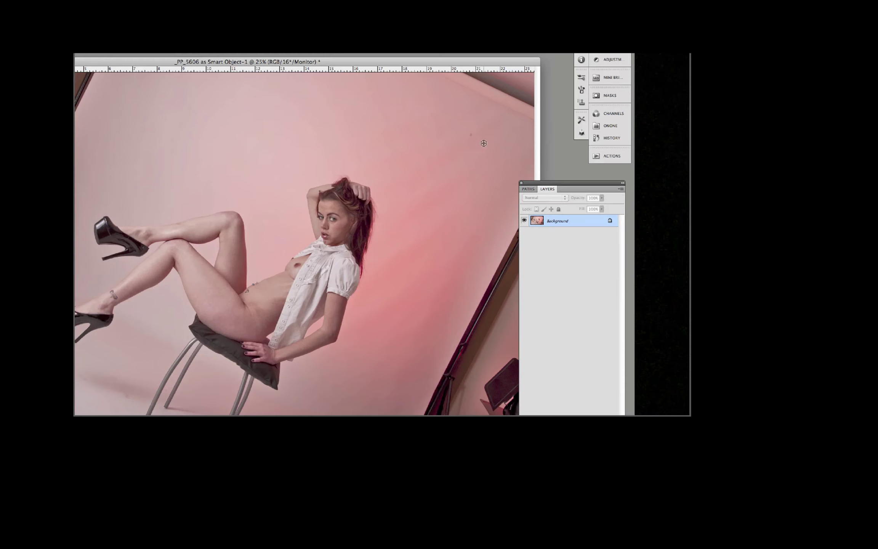
left_click(395, 150)
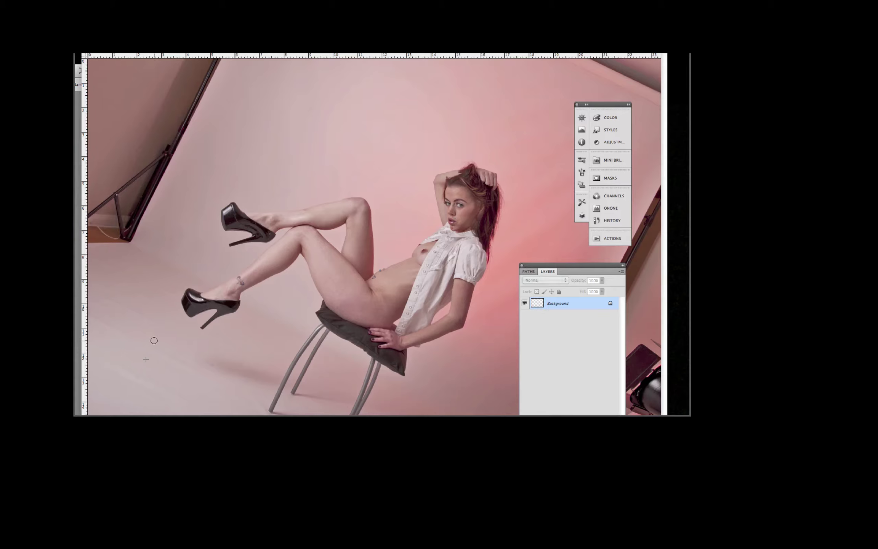
left_click(191, 352, "alt")
left_click(160, 399, "alt")
left_click(335, 393, "alt")
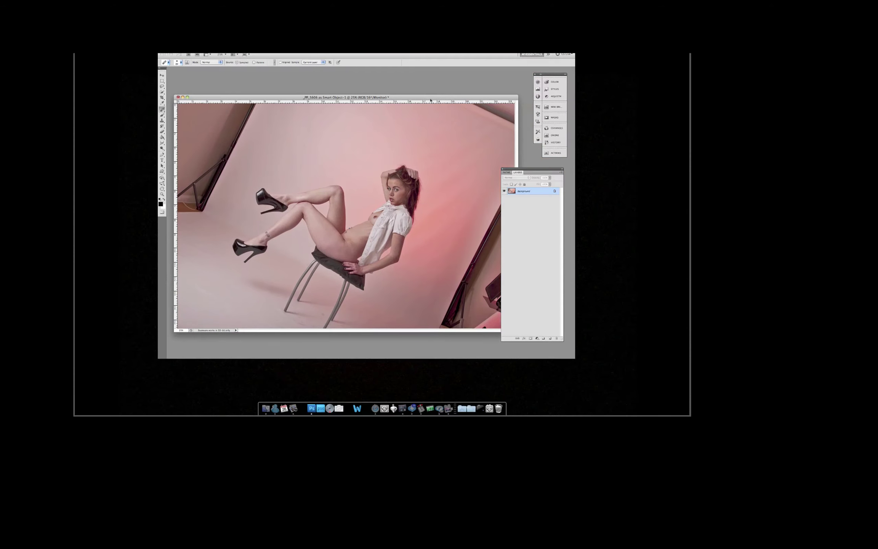
left_click_drag(431, 99, 433, 98)
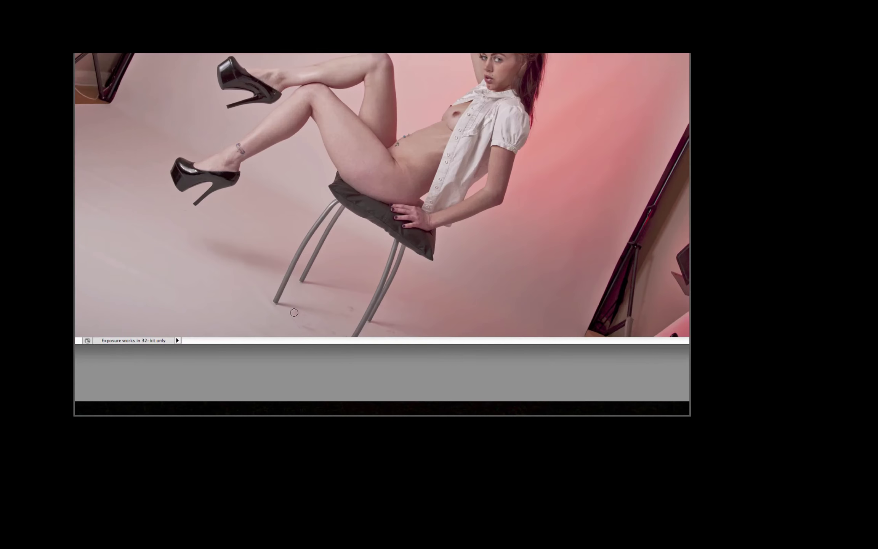
Retouch the marks on the floor around the chair legs using clean areas sampled nearby.
left_click(275, 318, "alt")
left_click(286, 315)
mouse_move(289, 321)
left_mouse_down()
mouse_move(272, 334)
mouse_move(284, 331)
mouse_move(288, 313)
mouse_move(312, 331)
mouse_move(307, 311)
left_mouse_up()
left_click(274, 321, "alt")
left_click(292, 326, "alt")
key("s")
left_click(335, 301, "alt")
left_click_drag(352, 308, 350, 312)
left_click(407, 325, "alt")
left_click(350, 332)
left_click_drag(337, 320, 344, 321)
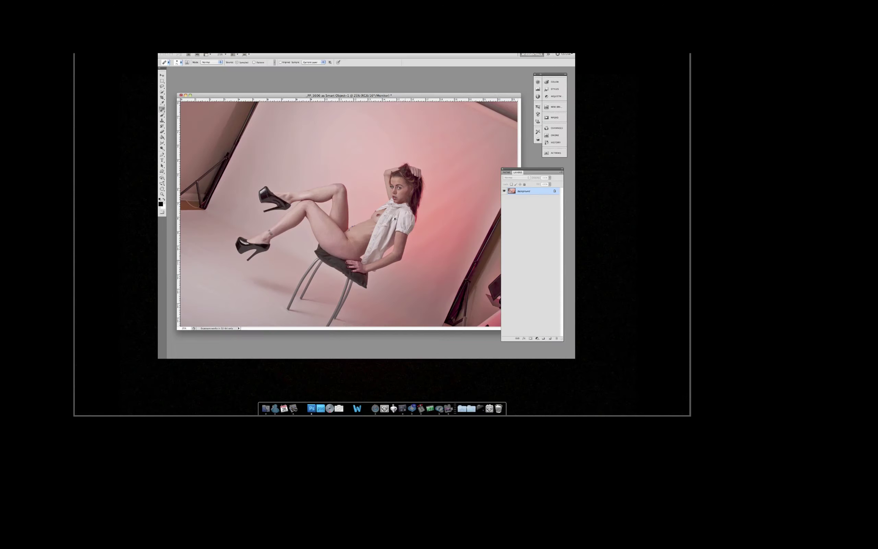
Start saving the image in TIFF format with the file name _PP_5606.tif.
key("super+s")
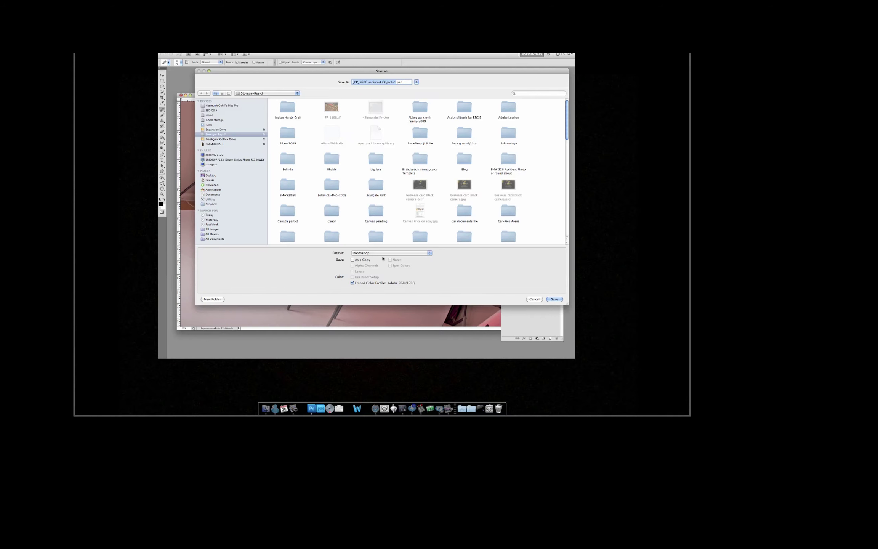
left_click(384, 253)
left_click(382, 306)
left_click(396, 82)
key("BackSpace")
key("BackSpace")
key("BackSpace")
key("BackSpace")
key("BackSpace")
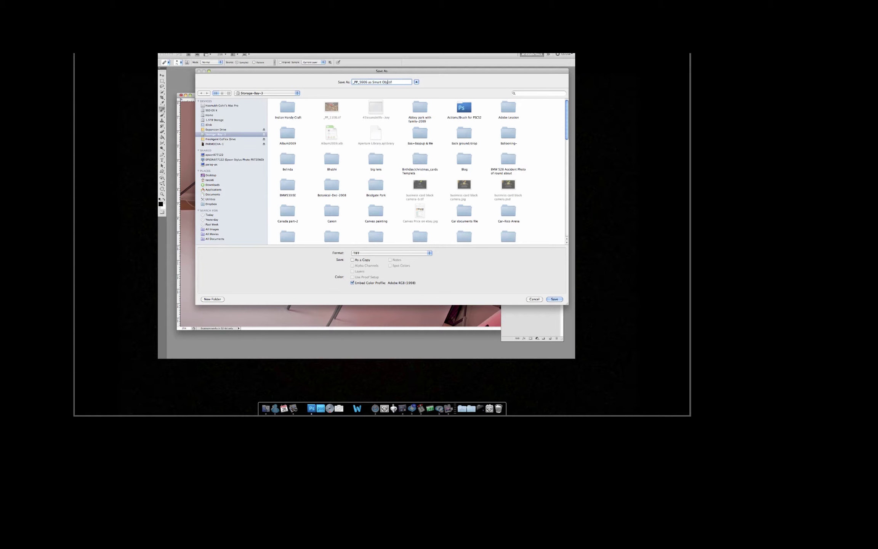
key("BackSpace")
key("BackSpace")
key("BackSpace")
key("BackSpace")
key("BackSpace")
key("BackSpace")
key("BackSpace")
key("BackSpace")
key("BackSpace")
key("BackSpace")
key("BackSpace")
key("BackSpace")
key("BackSpace")
Choose the Processed work folder as the destination and save the TIFF file.
left_click(275, 94)
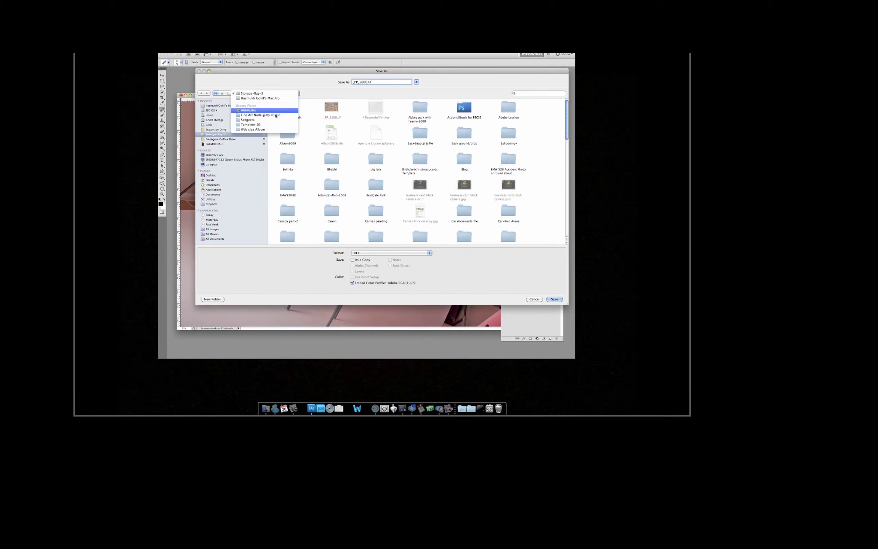
left_click(275, 114)
left_click_drag(566, 105, 561, 235)
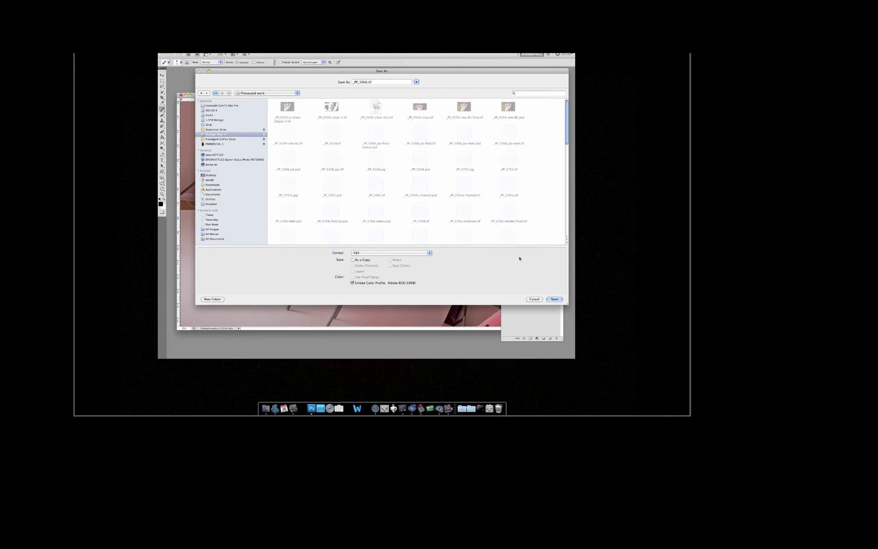
left_click(554, 299)
left_click(413, 159)
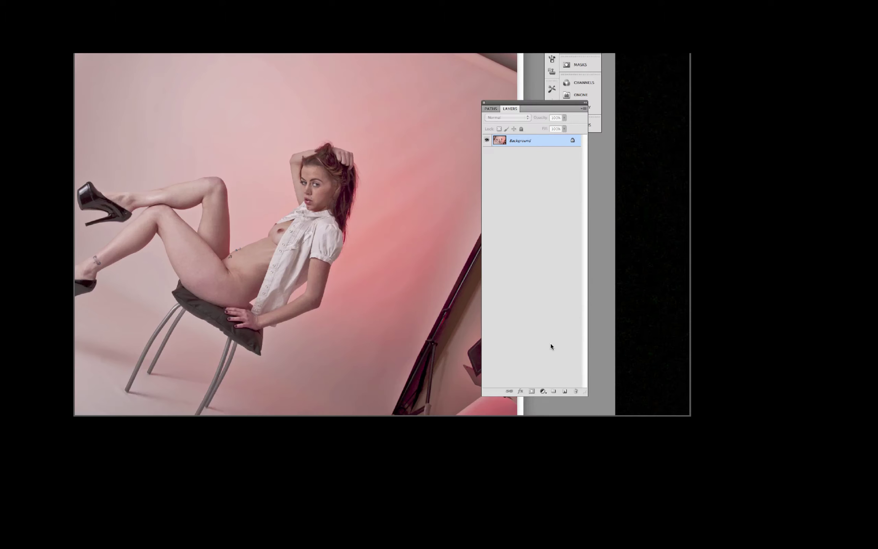
Shorten and reposition the Layers panel, and duplicate the Background layer.
left_click_drag(559, 395, 558, 264)
left_click_drag(539, 103, 541, 177)
left_click_drag(501, 216, 567, 334)
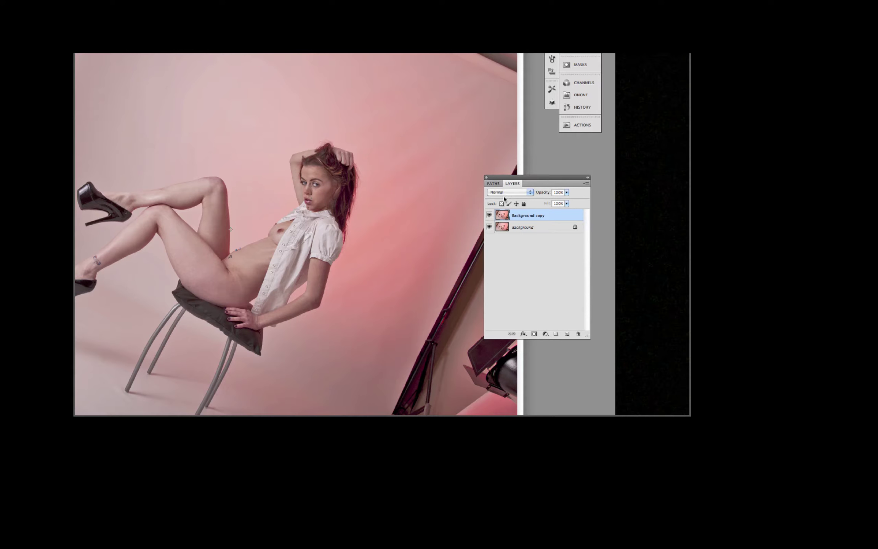
left_click(586, 184)
key("Escape")
left_click_drag(533, 177, 462, 101)
left_click(514, 106)
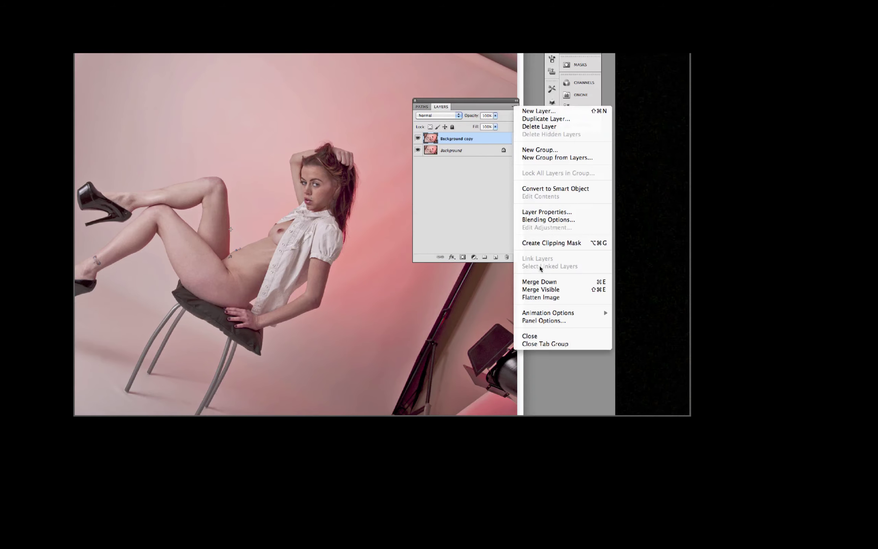
key("Escape")
Set the Background copy layer to Screen at 87% opacity and flatten the image.
left_click(439, 115)
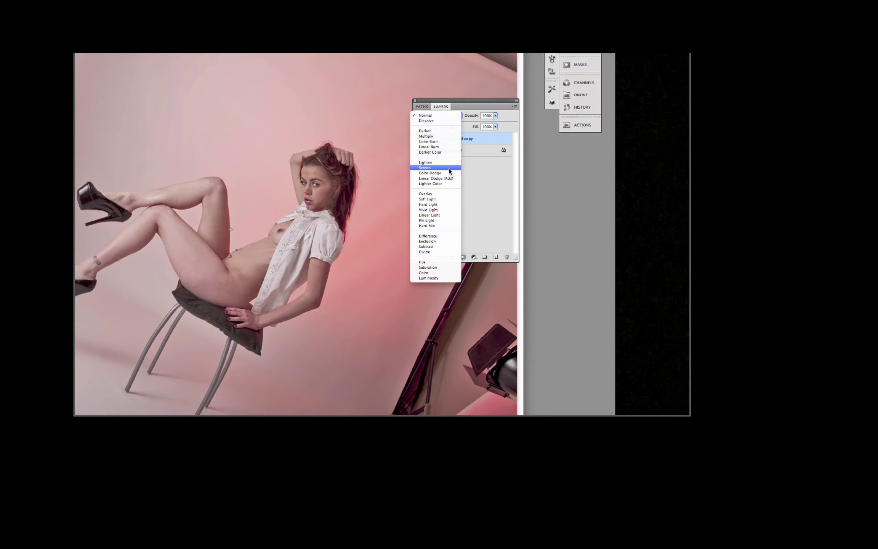
left_click(438, 170)
mouse_move(473, 119)
left_mouse_down()
mouse_move(458, 118)
mouse_move(472, 117)
left_mouse_up()
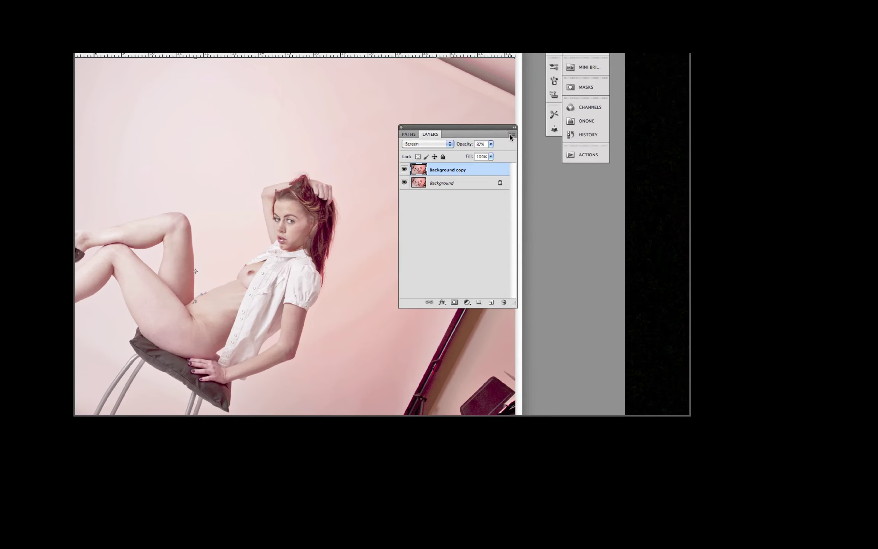
left_click(516, 142)
left_click(537, 249)
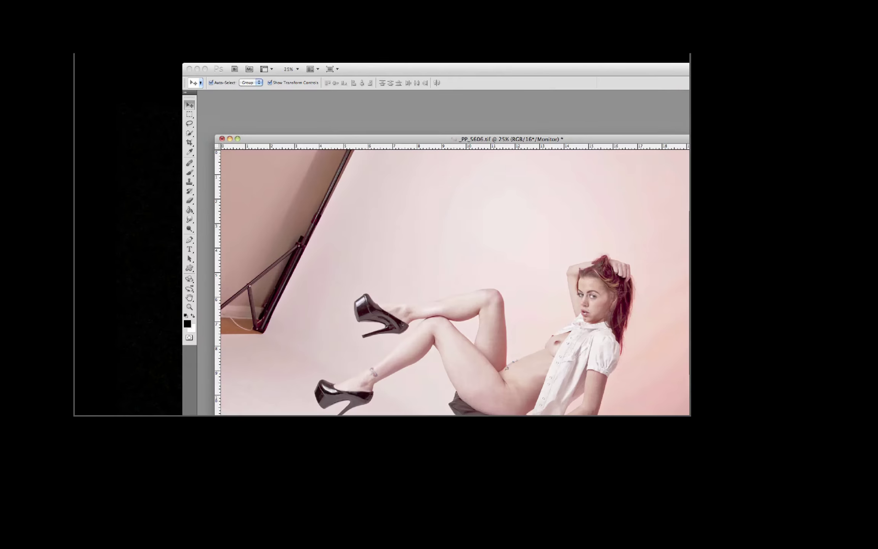
Duplicate the brightened image as a separate document and show it at 16.7% zoom.
left_click(141, 54)
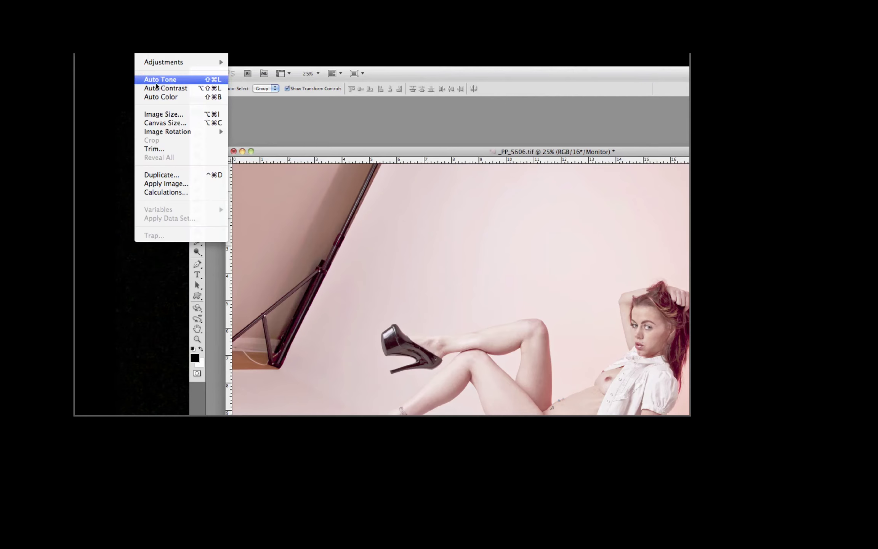
left_click(174, 176)
key("Return")
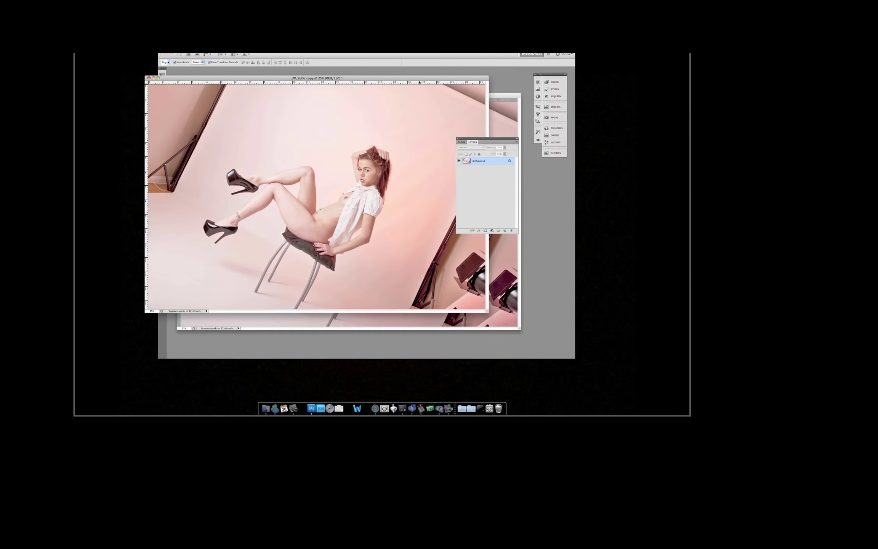
key("super+minus")
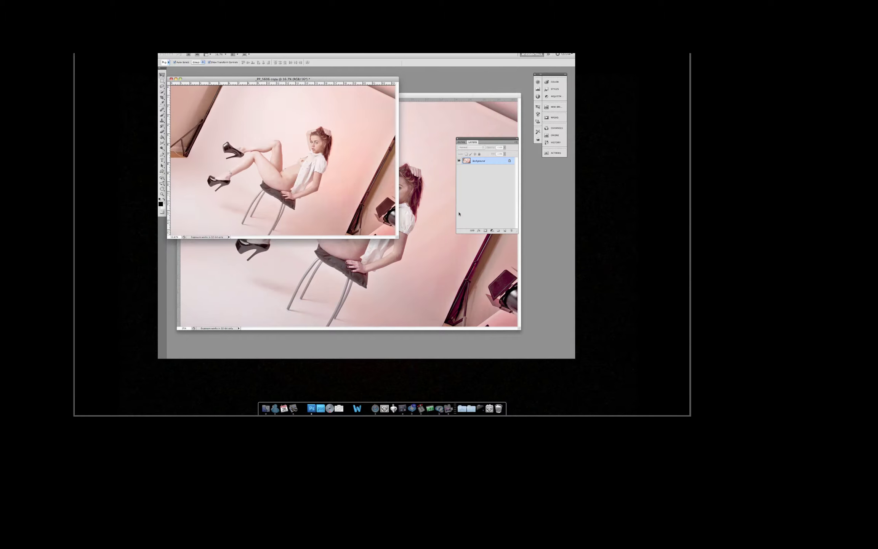
Revert the brightening in _PP_5606.tif and bring the brightened duplicate in as a layer above the background.
left_click(485, 120)
key("super+z")
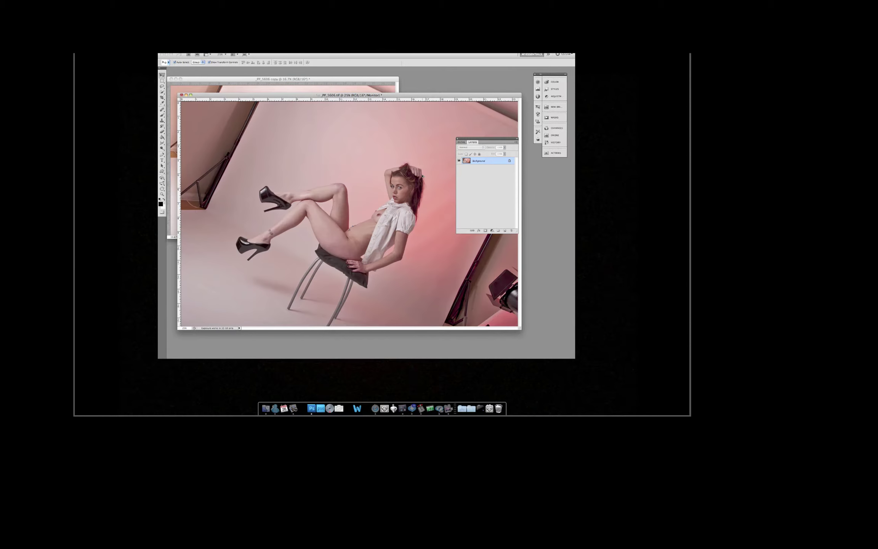
left_click_drag(390, 84, 406, 176)
left_click(179, 189)
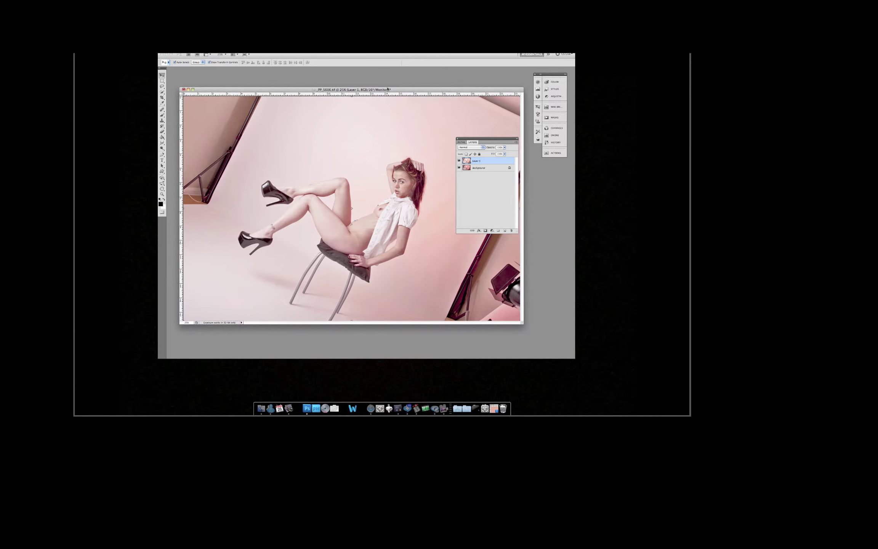
Unlock the darker background as a regular layer above the brightened one and give it a layer mask.
left_click(467, 168)
left_click_drag(468, 167, 467, 161)
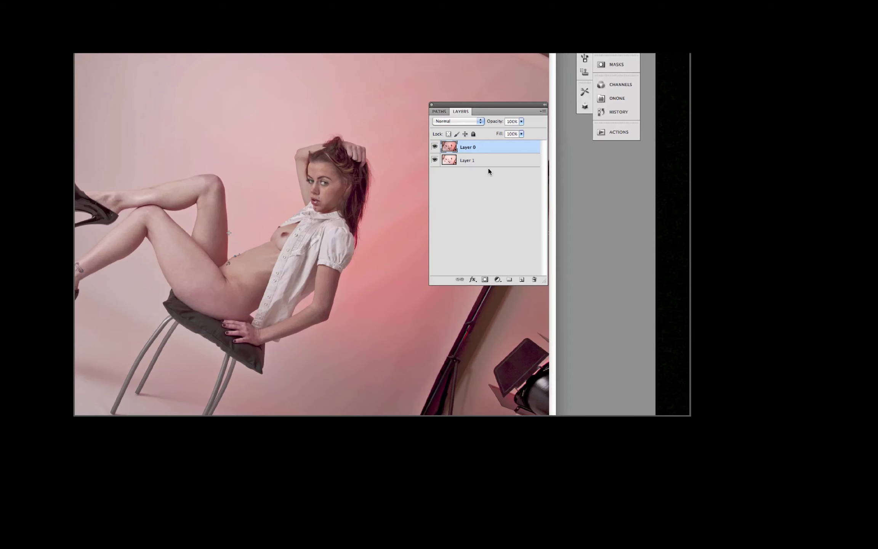
left_click(485, 280)
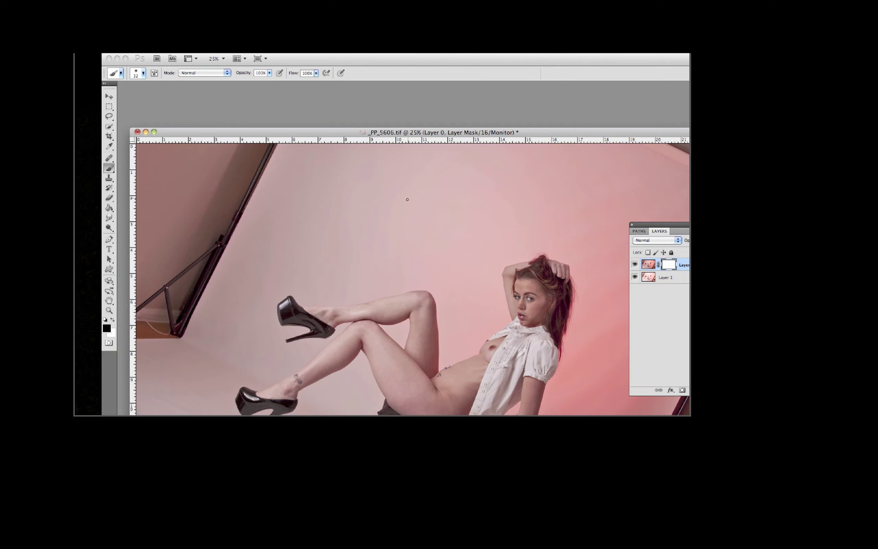
Try painting black on Layer 0's mask over the hair with an enlarged brush.
key("bracketright")
key("bracketright")
key("bracketright")
key("bracketright")
key("bracketright")
mouse_move(523, 275)
left_mouse_down()
mouse_move(531, 273)
mouse_move(549, 280)
mouse_move(548, 271)
mouse_move(547, 284)
mouse_move(529, 276)
mouse_move(546, 287)
mouse_move(561, 283)
mouse_move(568, 300)
mouse_move(559, 297)
mouse_move(558, 333)
mouse_move(568, 296)
mouse_move(555, 321)
mouse_move(563, 299)
left_mouse_up()
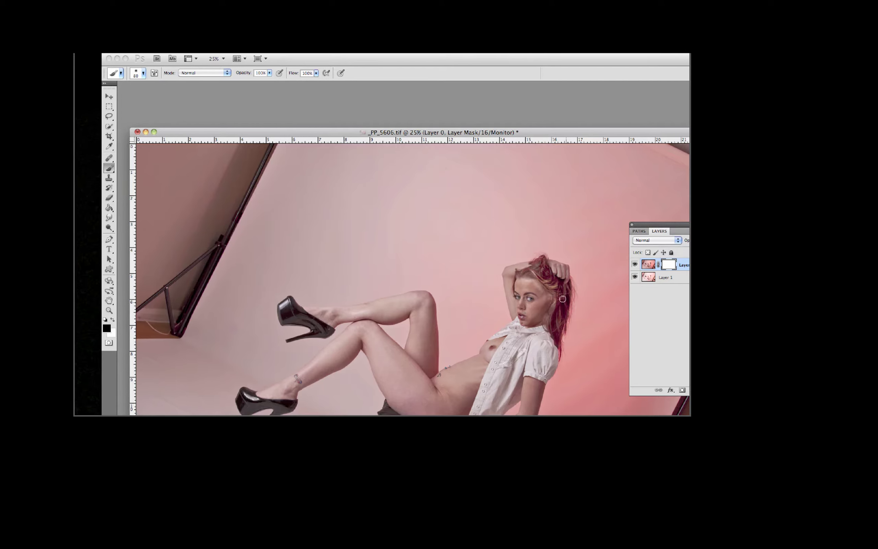
Paint black on Layer 0's mask over the hair with a resized brush to reveal the brightened layer beneath.
left_click(649, 264)
left_click_drag(669, 225, 640, 199)
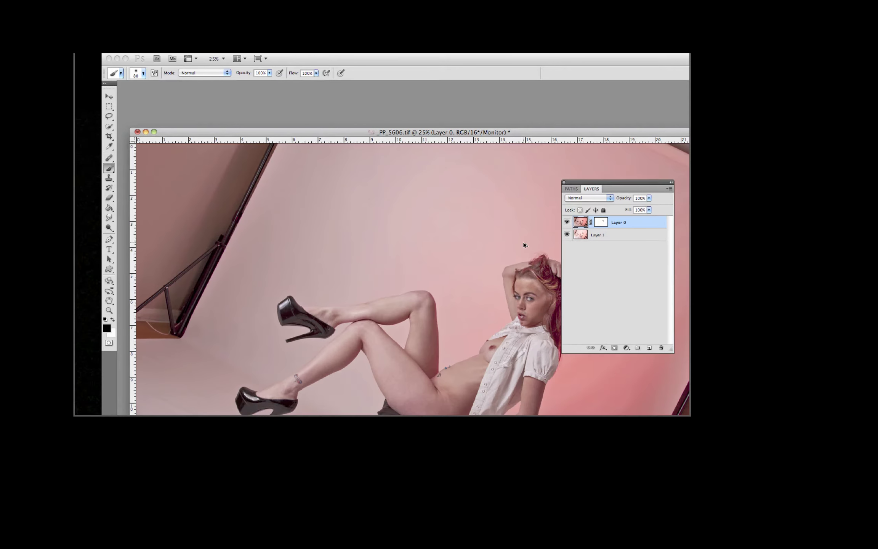
left_click_drag(578, 182, 590, 174)
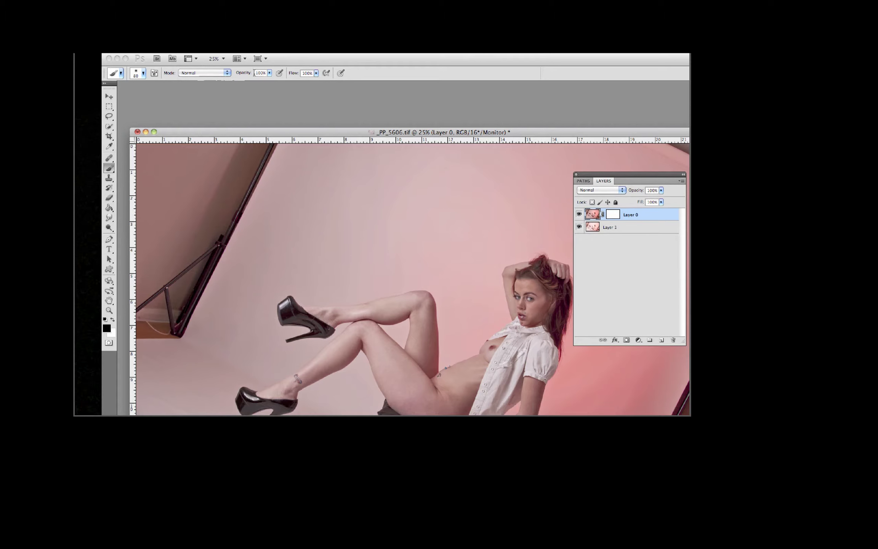
left_click(270, 73)
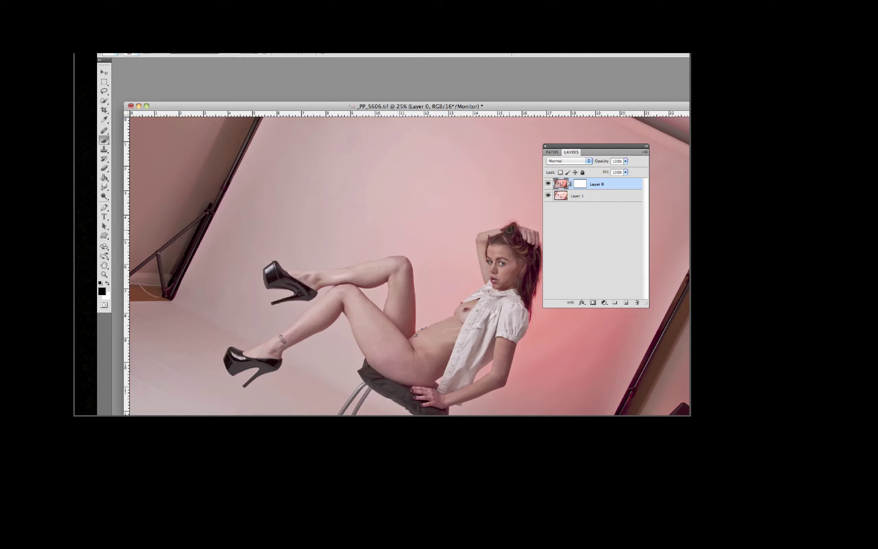
left_click(580, 185)
left_click_drag(466, 215, 455, 148, "ctrl+alt")
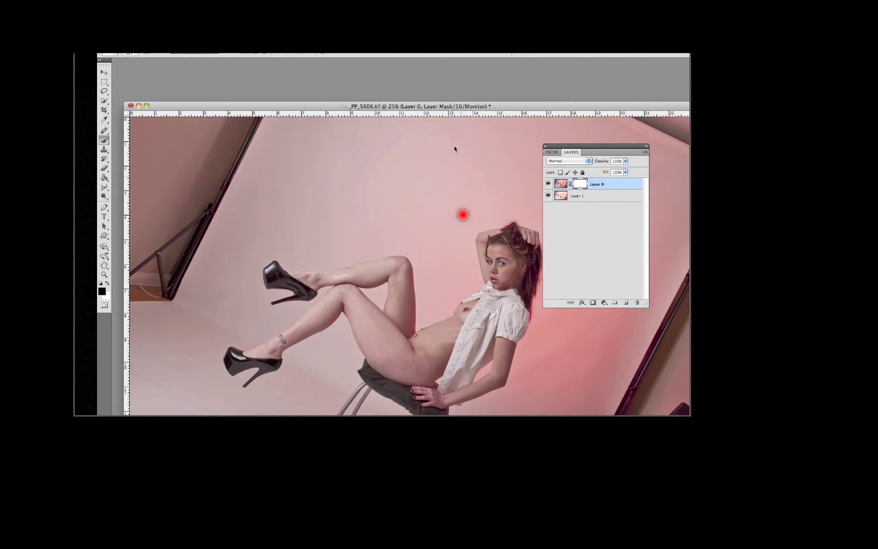
mouse_move(506, 239)
left_mouse_down()
mouse_move(535, 274)
mouse_move(528, 269)
mouse_move(526, 302)
mouse_move(537, 256)
mouse_move(519, 283)
mouse_move(526, 302)
left_mouse_up()
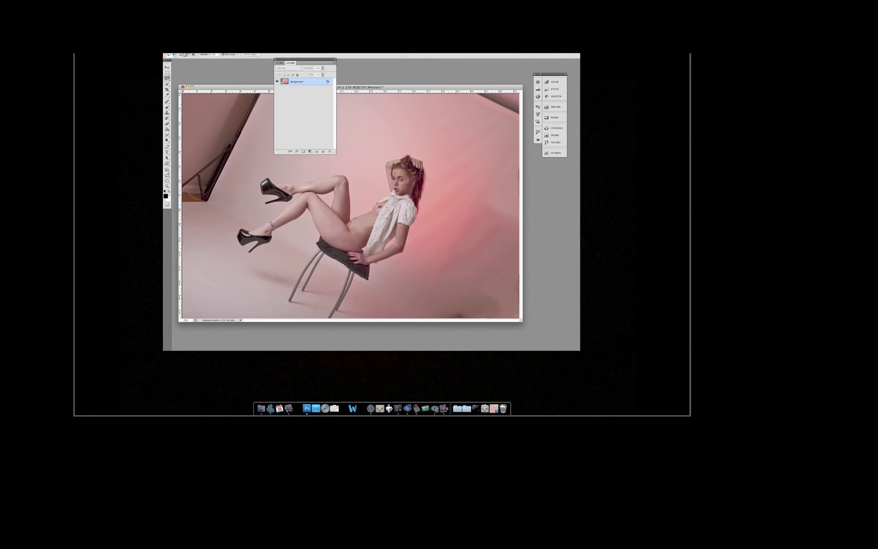
Lasso the uneven backdrop areas beside the model and fill the selected dark upper-right corner of the backdrop.
key("s")
left_click_drag(317, 60, 356, 163)
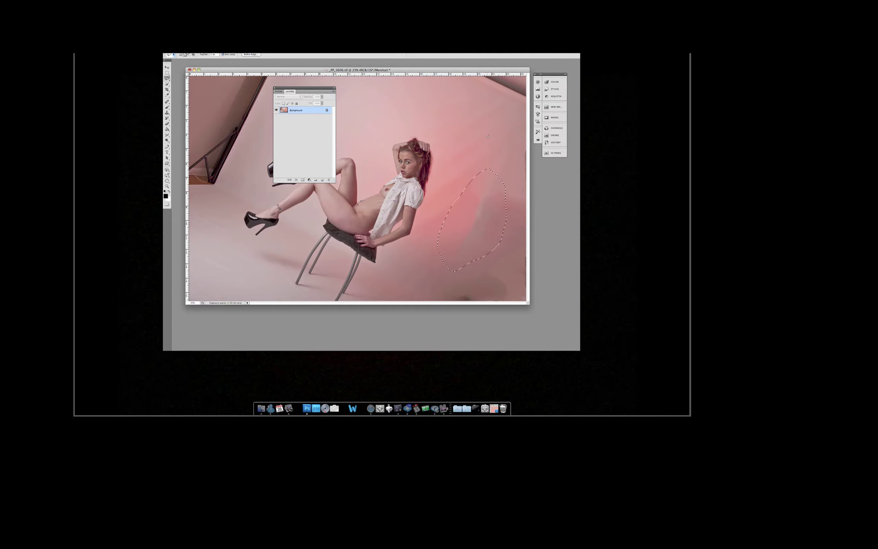
left_click_drag(489, 166, 490, 175)
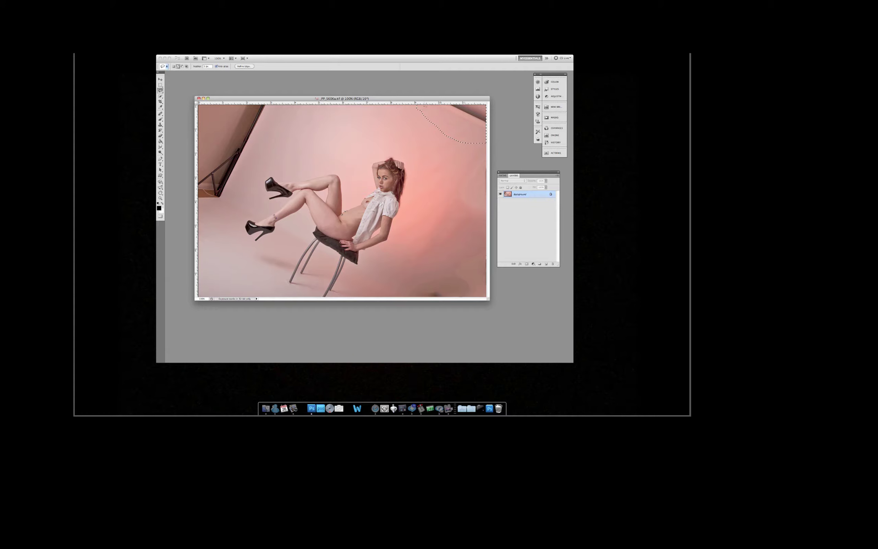
key("shift+BackSpace")
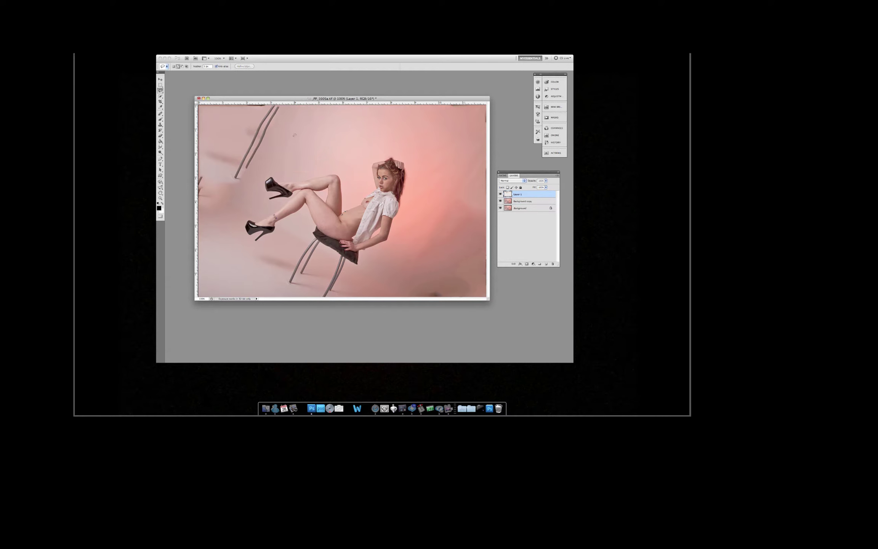
Free-transform the backdrop patch on Layer 1, stretching it down and sideways over the left part of the backdrop.
left_click_drag(295, 135, 312, 138)
key("super+t")
left_click_drag(234, 177, 234, 256)
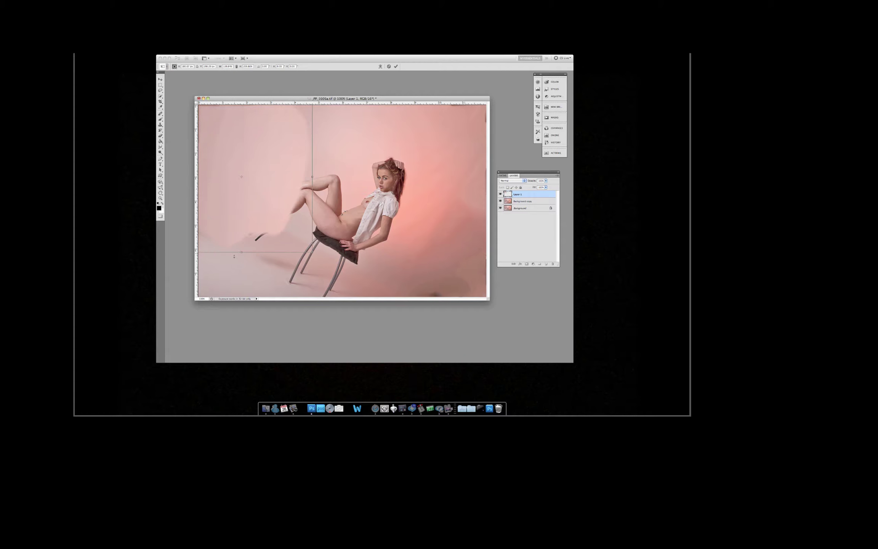
left_click_drag(312, 176, 342, 177)
key("Return")
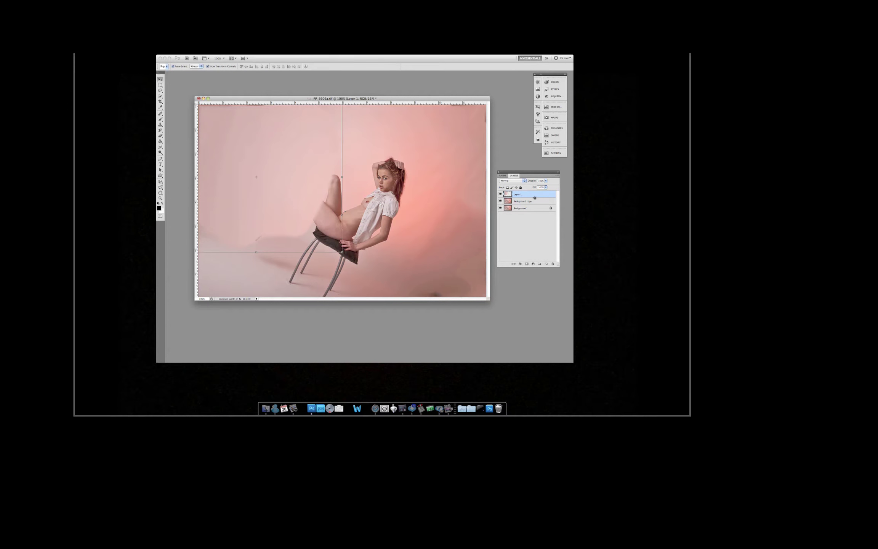
Add a mask to Layer 1 and paint black over the legs and shoes with an enlarged brush at 100% opacity.
left_click(527, 264)
key("b")
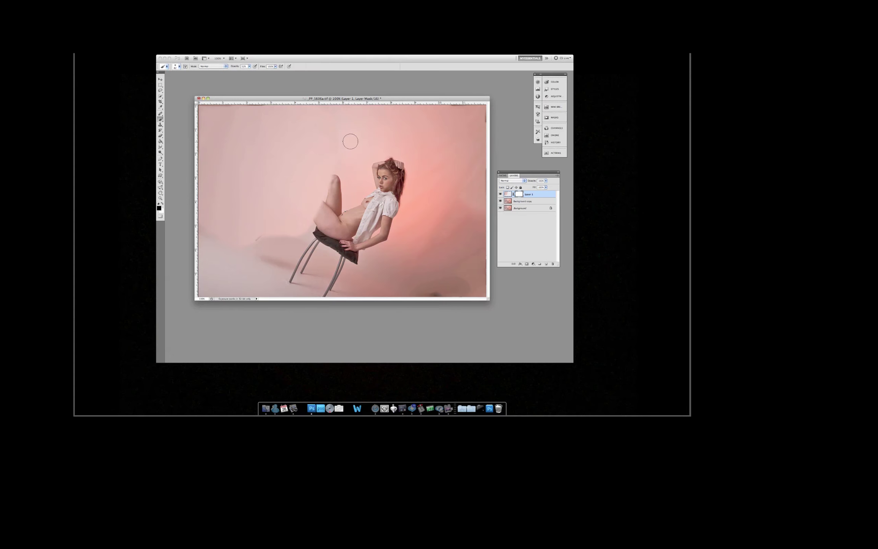
left_click_drag(340, 140, 356, 140, "ctrl+alt")
mouse_move(320, 194)
left_mouse_down()
mouse_move(329, 216)
mouse_move(277, 191)
mouse_move(286, 194)
mouse_move(284, 216)
mouse_move(296, 215)
mouse_move(260, 231)
mouse_move(251, 225)
mouse_move(283, 225)
mouse_move(249, 223)
mouse_move(257, 239)
left_mouse_up()
key("0")
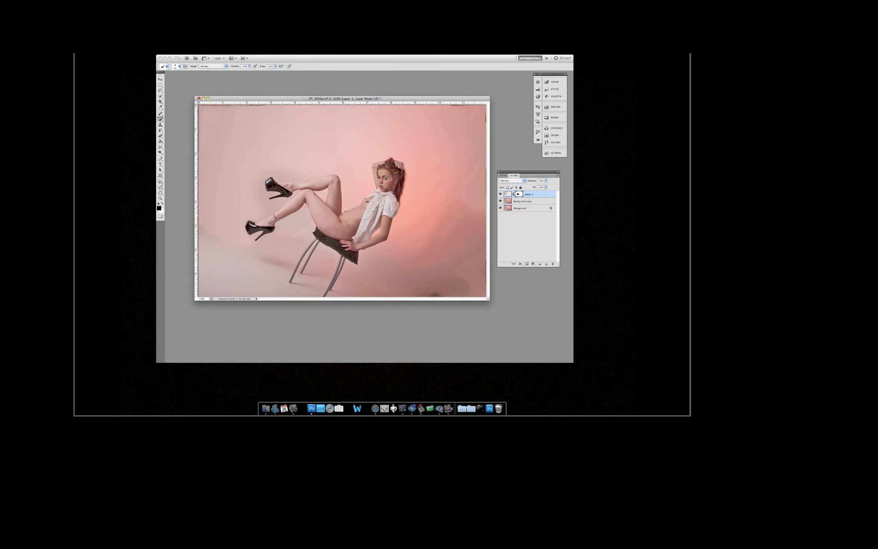
Flatten the image and duplicate the background layer for clone stamp work.
key("s")
left_click(557, 176)
left_click_drag(550, 172, 486, 147)
left_click(494, 150)
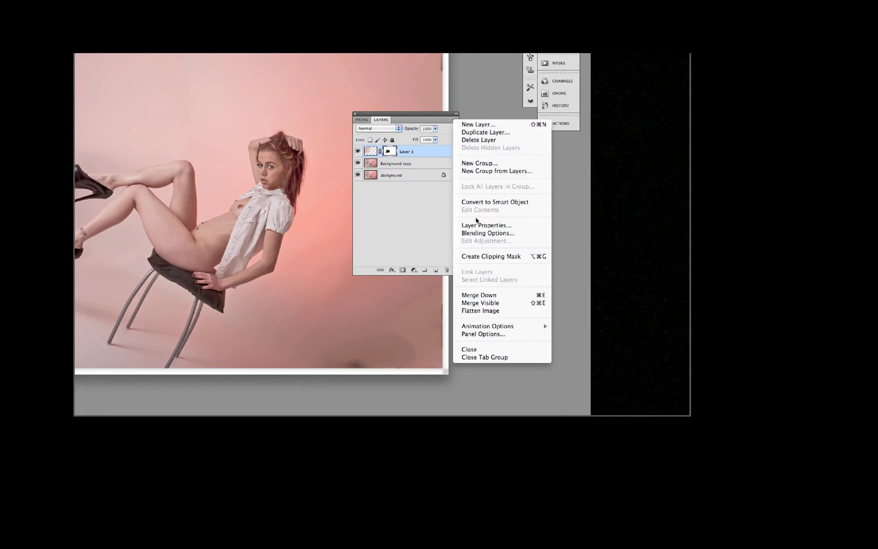
left_click(479, 310)
left_click_drag(386, 114, 440, 134)
left_click_drag(479, 171, 485, 281)
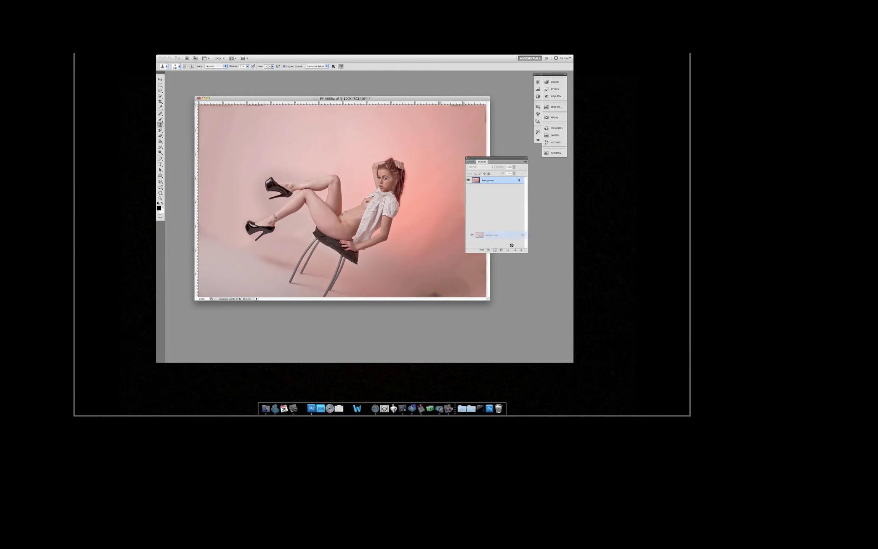
left_click_drag(511, 245, 514, 250)
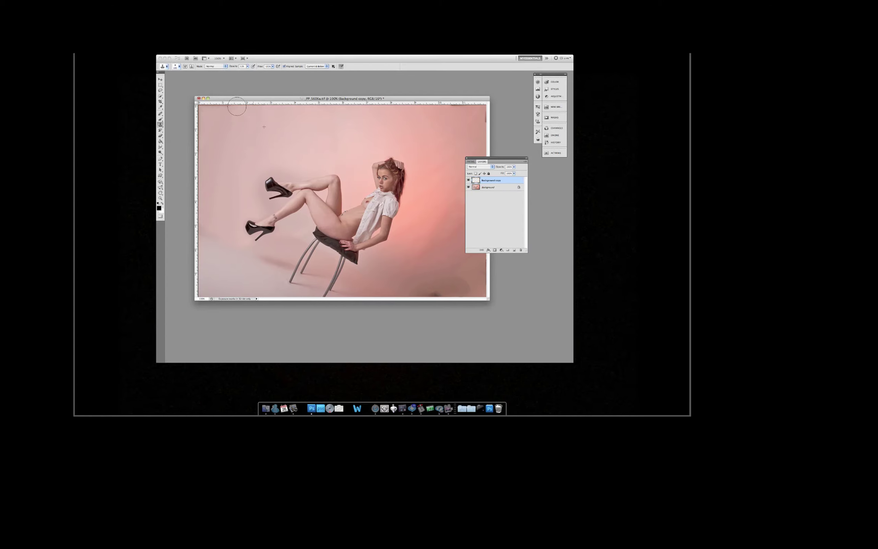
Clone clean backdrop over the uneven tones along the left side and lower-left corner of the photo.
left_click(217, 183, "alt")
mouse_move(216, 209)
left_mouse_down()
mouse_move(214, 252)
mouse_move(227, 244)
mouse_move(223, 201)
left_mouse_up()
left_click(222, 201, "alt")
mouse_move(218, 265)
left_mouse_down()
mouse_move(210, 243)
mouse_move(226, 240)
mouse_move(214, 250)
mouse_move(260, 257)
mouse_move(230, 289)
mouse_move(206, 289)
mouse_move(205, 276)
mouse_move(243, 251)
mouse_move(239, 296)
mouse_move(272, 260)
mouse_move(271, 280)
mouse_move(242, 258)
mouse_move(286, 255)
mouse_move(259, 253)
mouse_move(276, 255)
mouse_move(265, 288)
mouse_move(272, 277)
mouse_move(243, 270)
mouse_move(269, 260)
mouse_move(264, 284)
left_mouse_up()
left_click(227, 255, "alt")
left_click(226, 274, "alt")
left_click(239, 270, "alt")
left_click(281, 266)
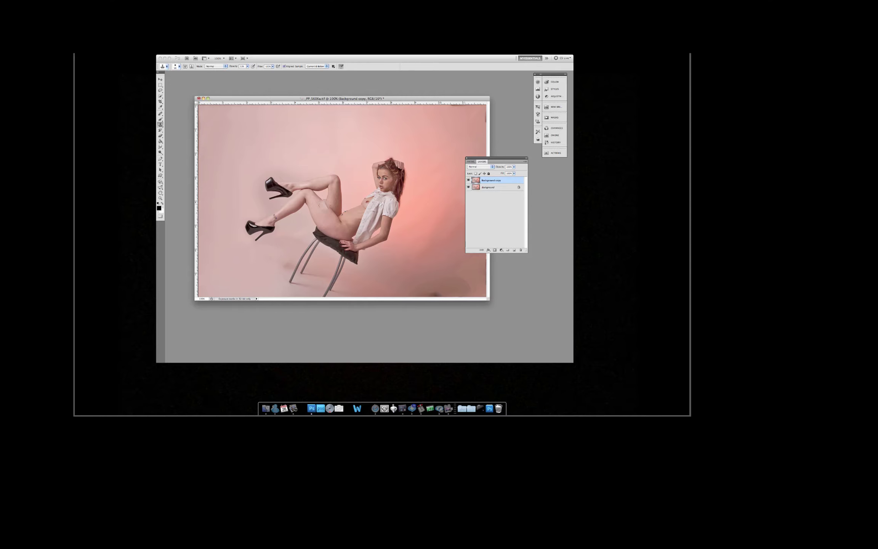
Clone clean backdrop over the shadows beside the chair legs, undoing the last stroke.
key("super+plus")
mouse_move(254, 299)
left_mouse_down()
mouse_move(335, 223)
mouse_move(381, 205)
mouse_move(366, 214)
mouse_move(330, 204)
mouse_move(339, 253)
mouse_move(342, 220)
left_mouse_up()
left_click(364, 196, "alt")
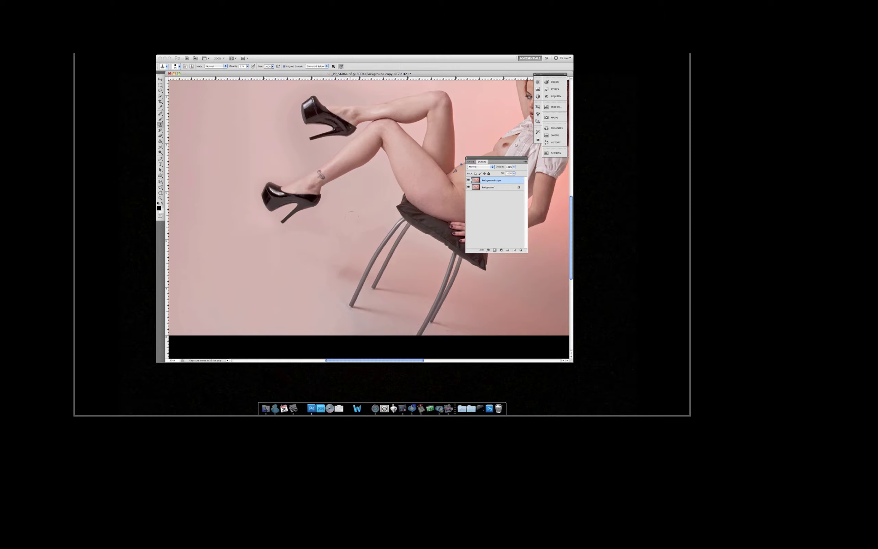
left_click(343, 257, "alt")
left_click_drag(347, 272, 348, 262)
mouse_move(311, 303)
left_mouse_down()
mouse_move(356, 328)
mouse_move(409, 330)
left_mouse_up()
key("super+z")
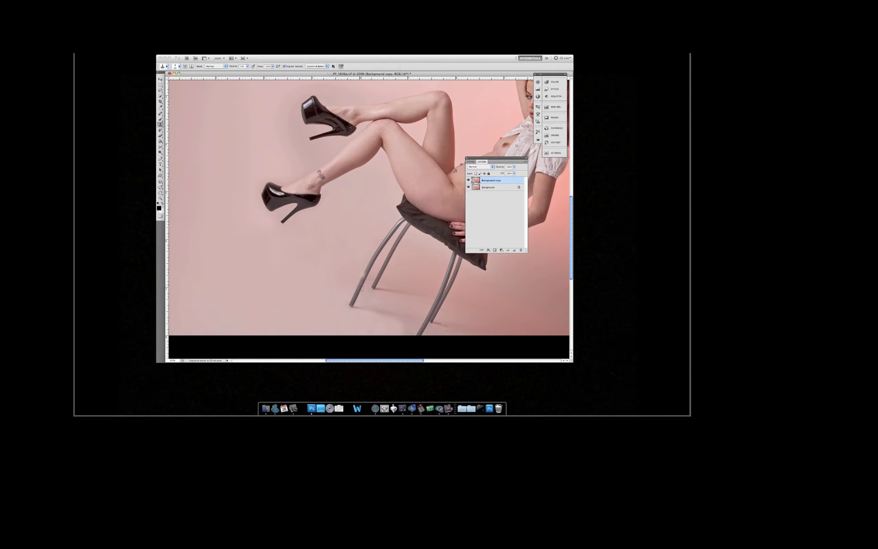
key("super+minus")
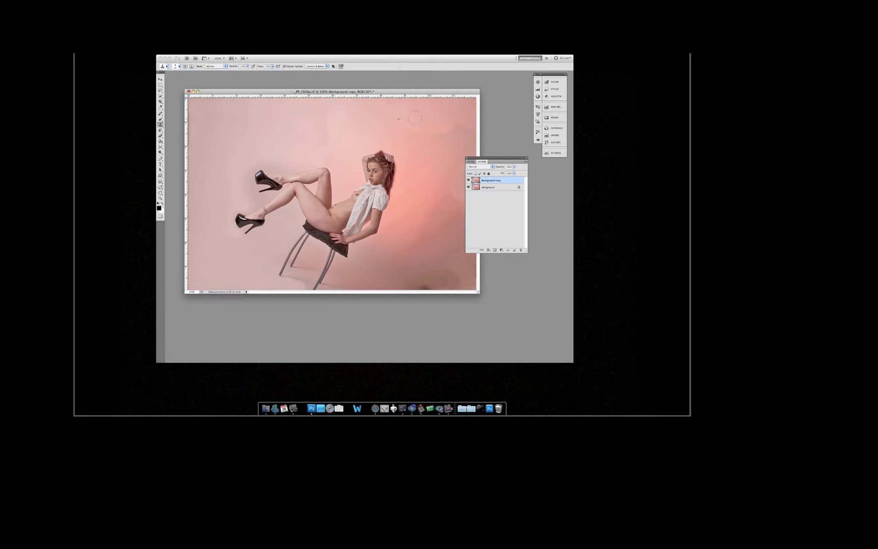
Clone smoother tone over the backdrop above and beside the head at 60% opacity, undoing the last stroke.
mouse_move(415, 133)
left_mouse_down()
mouse_move(463, 107)
mouse_move(431, 115)
left_mouse_up()
left_click(423, 125, "alt")
key("6")
key("super+z")
Add a layer mask to Background copy and restore the chair legs with the brush.
left_click_drag(473, 157, 496, 165)
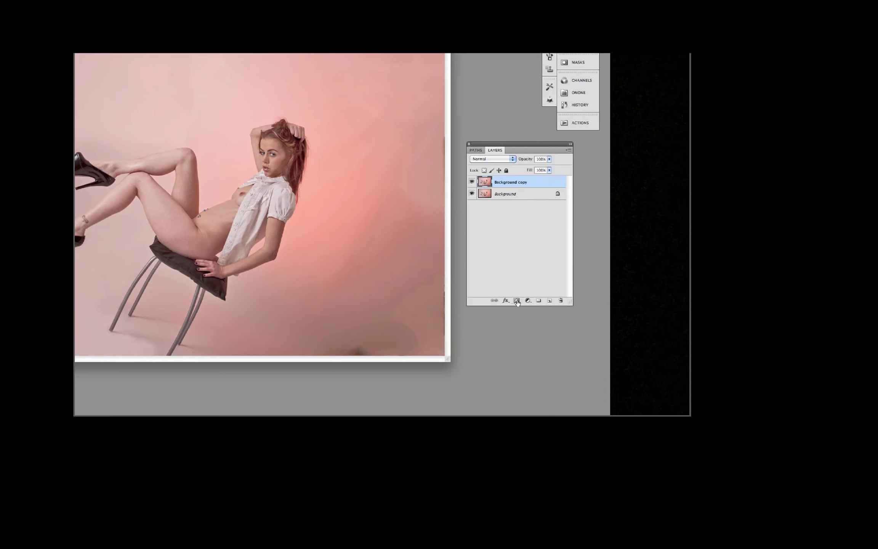
left_click(518, 257)
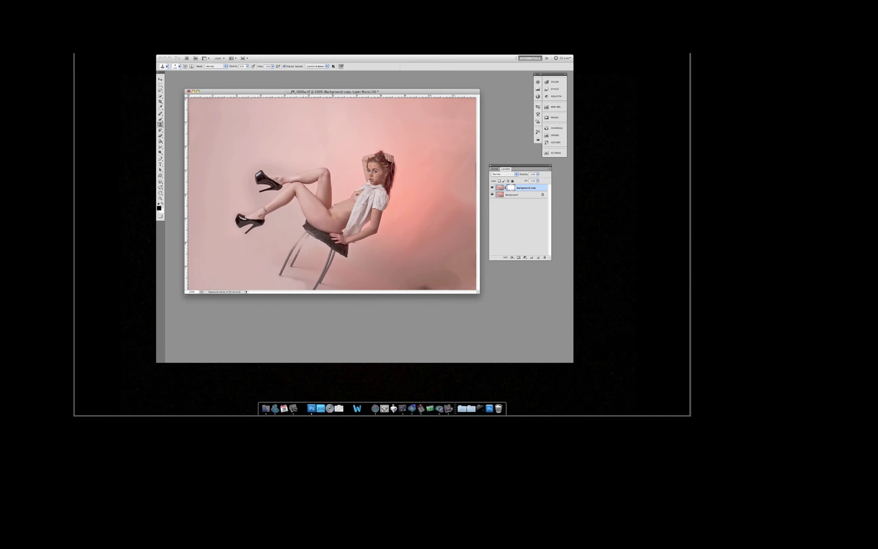
key("b")
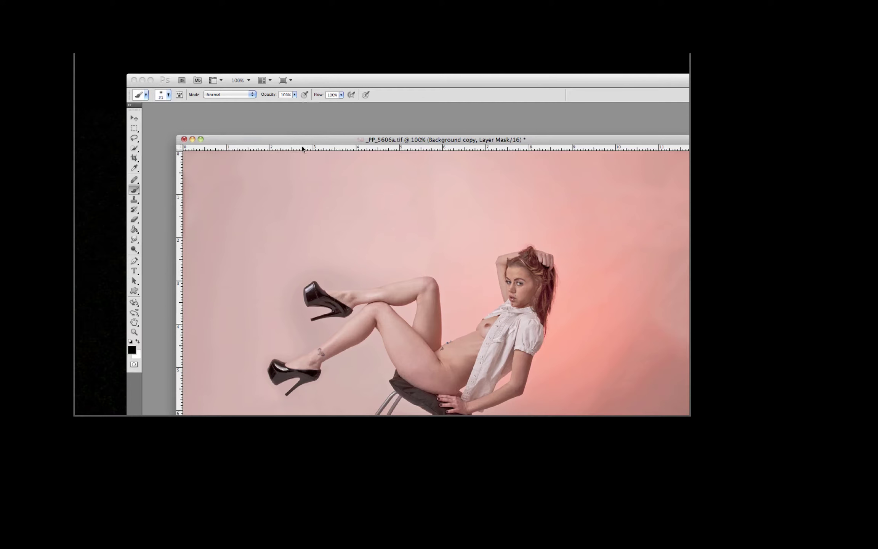
left_click_drag(307, 144, 300, 115)
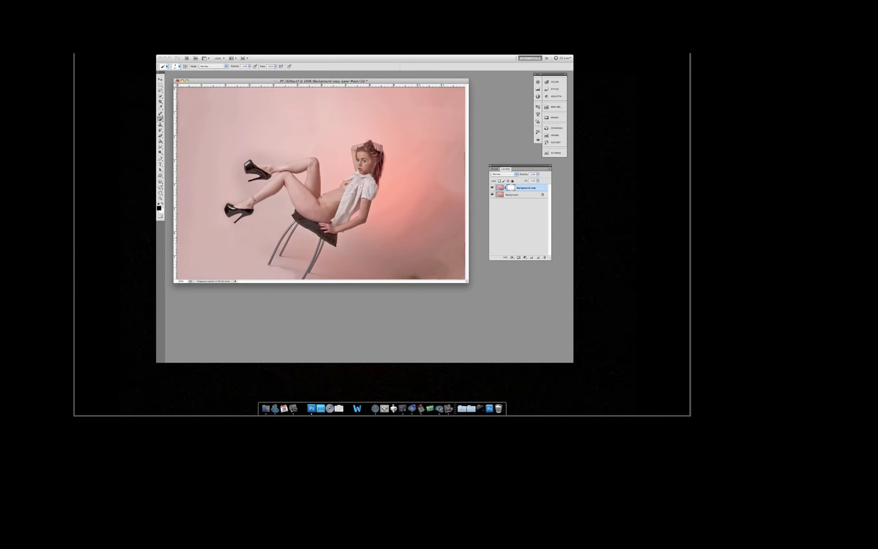
key("super+plus")
key("super+plus")
scroll(347, 200, "down", 5)
scroll(355, 189, "up", 1)
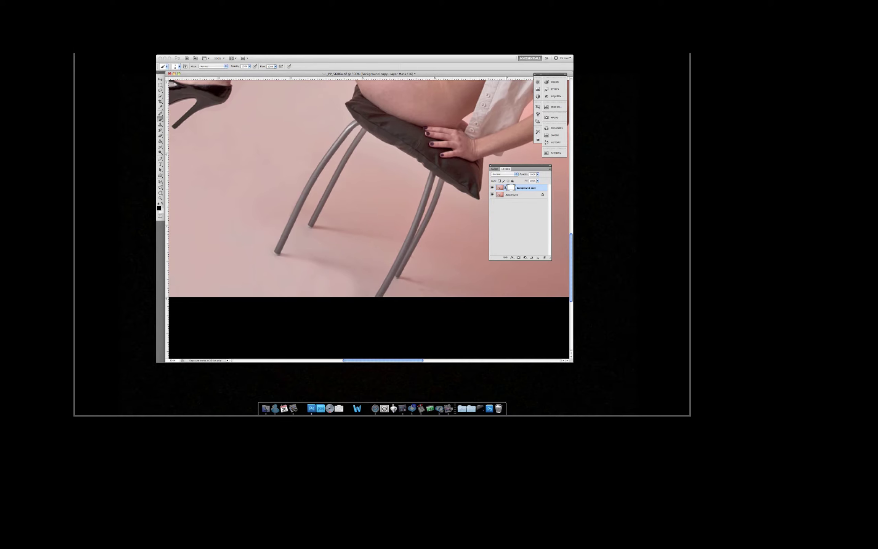
key("super+0")
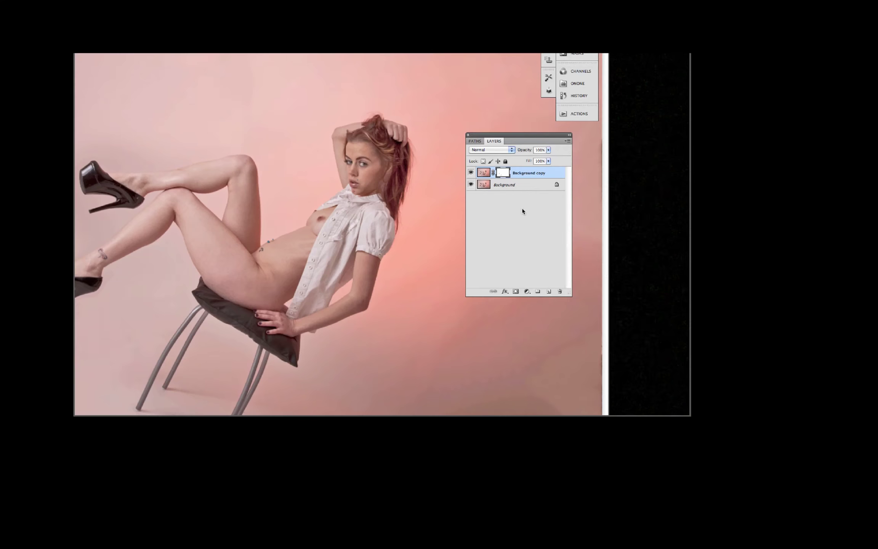
Flatten the image, then lasso and fill a small area at the edge of the ankle tattoo.
left_click(549, 169)
left_click(557, 282)
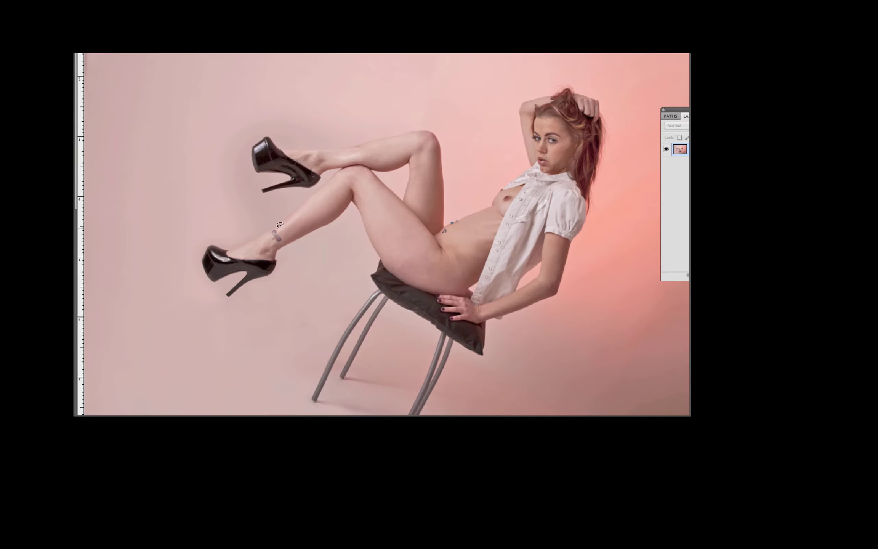
left_click_drag(280, 233, 278, 228)
key("shift+F5")
key("Return")
key("super+d")
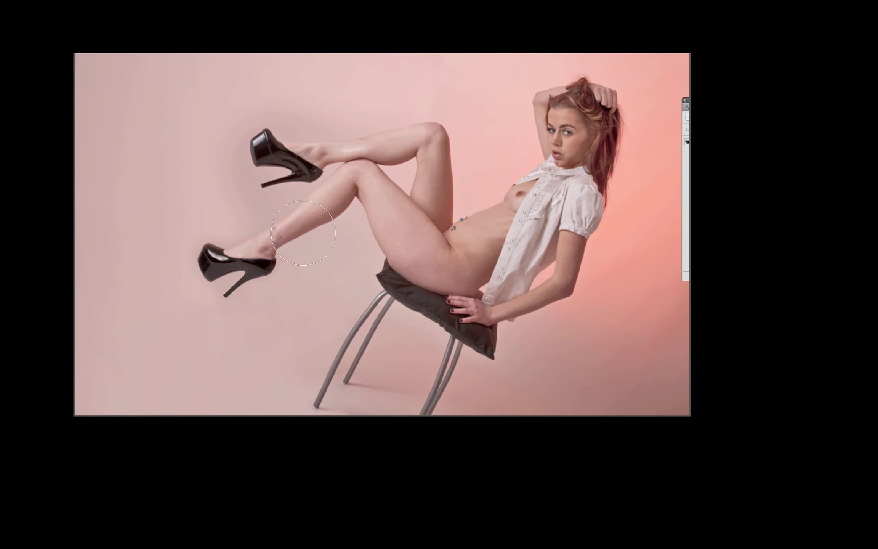
Clone clean skin over the ankle tattoo and the tattoo at the waist.
key("s")
left_click(287, 223, "alt")
left_click_drag(277, 231, 272, 231)
left_click_drag(455, 227, 453, 232)
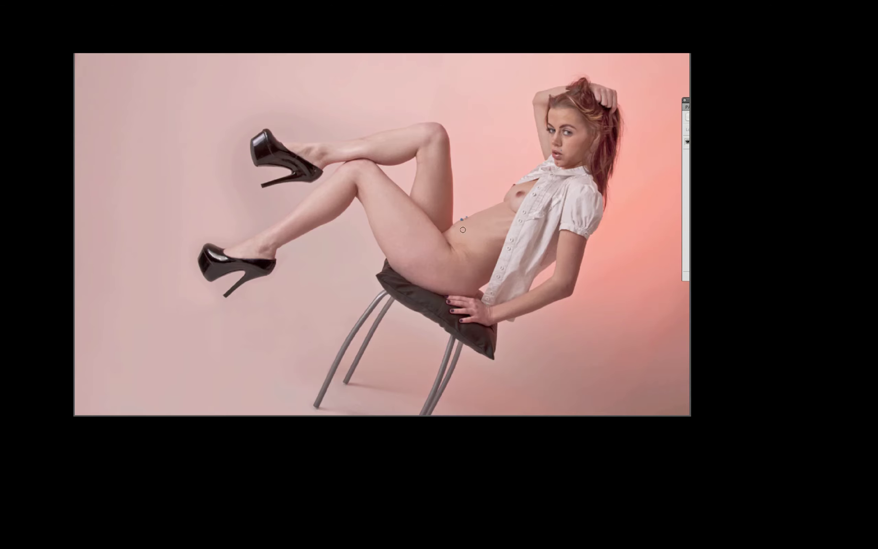
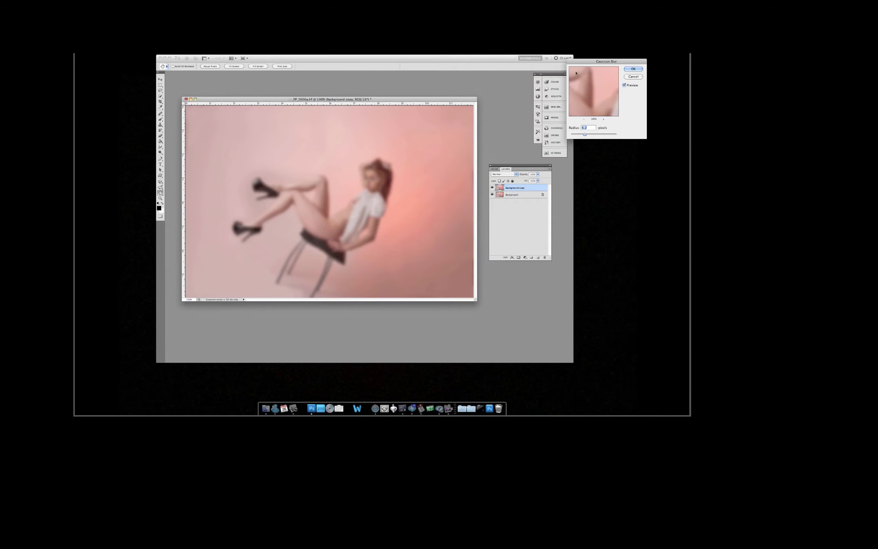
Apply a strong Gaussian Blur to the Background copy layer.
left_click_drag(604, 65, 514, 69)
left_click_drag(492, 143, 502, 143)
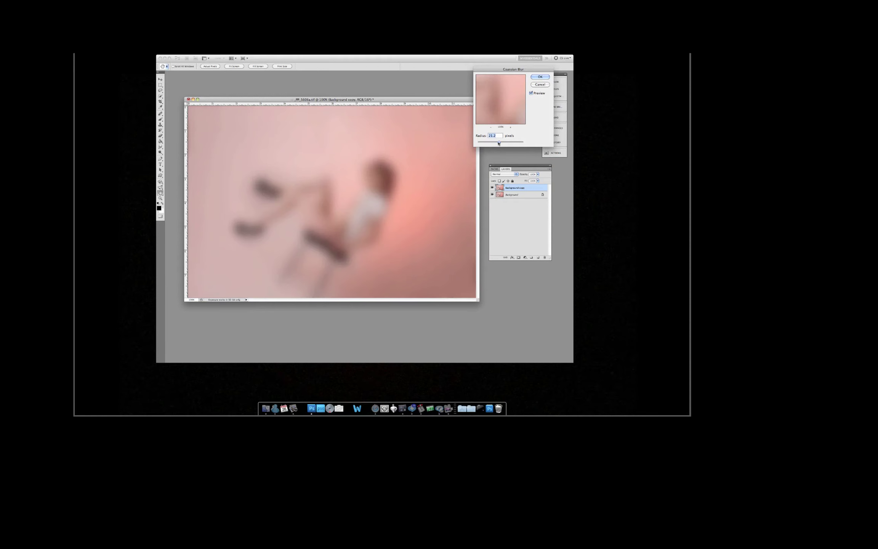
left_click(540, 77)
Add a mask to the blurred layer and paint black over the model to bring back the sharp figure.
key("s")
left_click(518, 257)
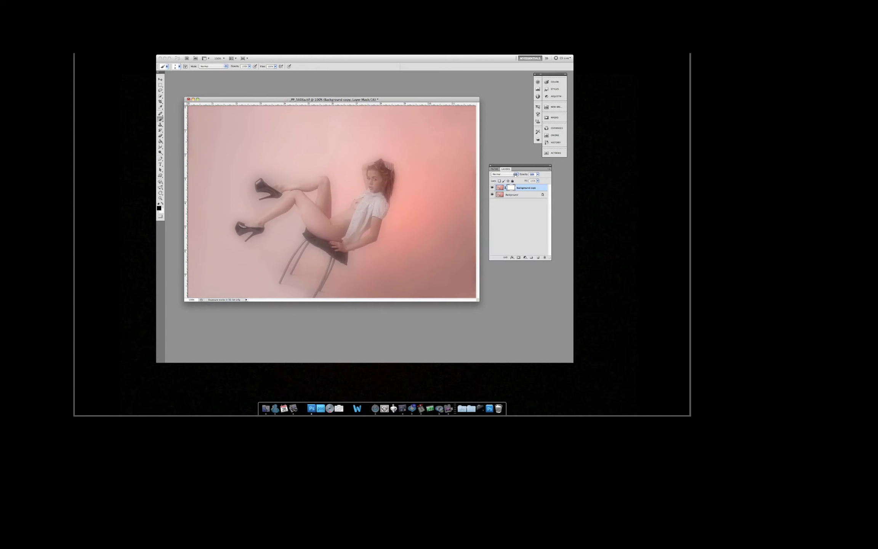
left_click(392, 212)
mouse_move(397, 182)
left_mouse_down()
mouse_move(377, 167)
mouse_move(385, 175)
mouse_move(358, 212)
mouse_move(375, 223)
mouse_move(345, 232)
mouse_move(366, 233)
mouse_move(349, 239)
mouse_move(316, 246)
mouse_move(325, 185)
mouse_move(263, 191)
mouse_move(299, 193)
mouse_move(244, 237)
mouse_move(307, 198)
left_mouse_up()
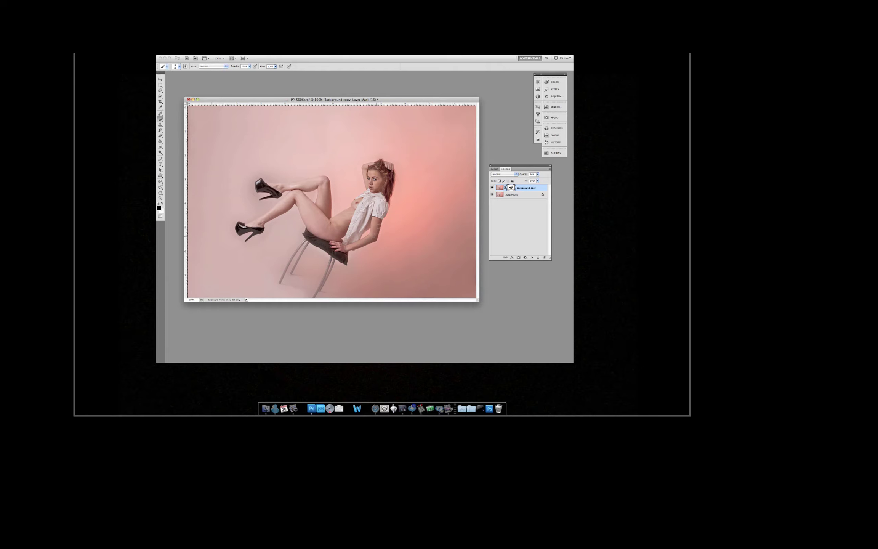
Paint black on the blurred layer's mask along the chair legs to bring back their sharp detail.
left_click(340, 257)
key("super+plus")
key("super+plus")
mouse_move(306, 339)
left_mouse_down()
mouse_move(327, 188)
mouse_move(298, 169)
mouse_move(231, 283)
left_mouse_up()
left_click_drag(266, 256, 310, 172)
mouse_move(331, 327)
left_mouse_down()
mouse_move(385, 219)
mouse_move(351, 307)
mouse_move(383, 239)
mouse_move(390, 244)
left_mouse_up()
key("x")
key("x")
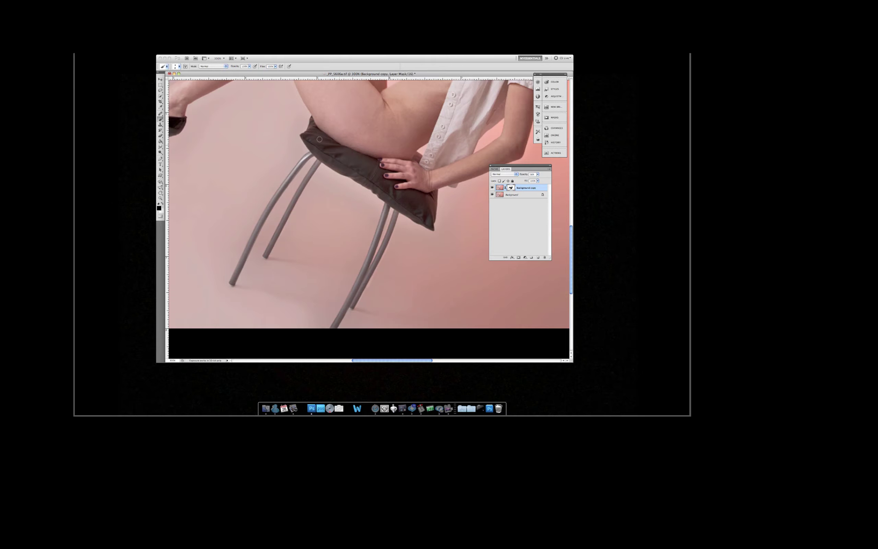
Paint the layer mask black over the seat cushion and try white along the underside of the lower shoe.
left_click_drag(319, 139, 523, 211)
key("x")
left_click_drag(331, 213, 323, 216)
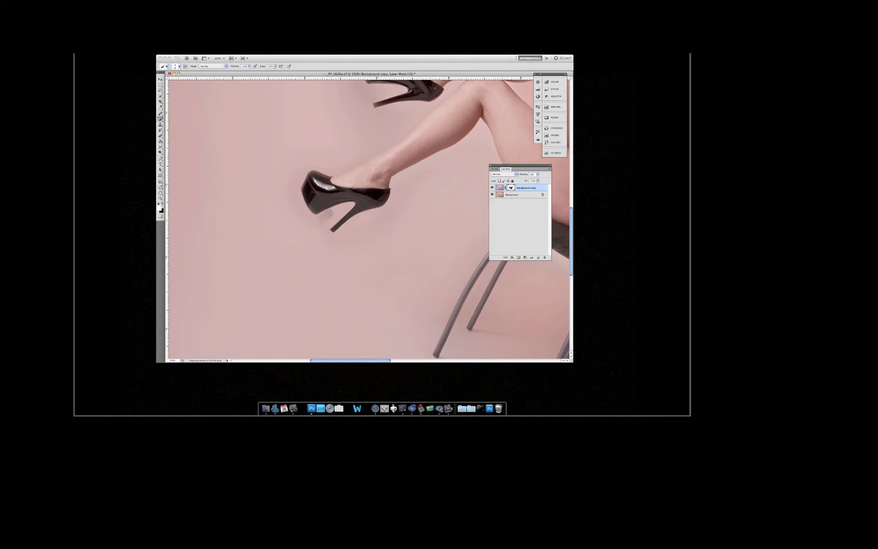
key("super+z")
scroll(390, 186, "right", 6)
scroll(299, 167, "up", 6)
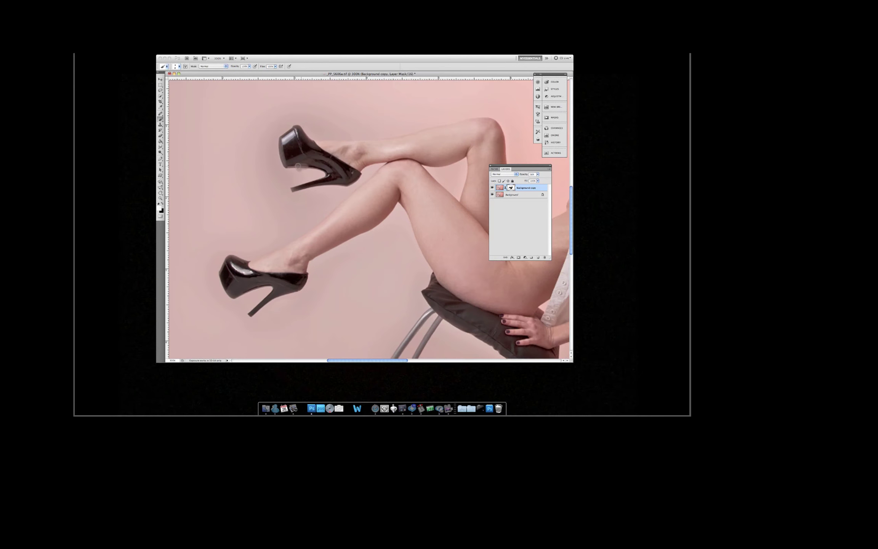
Paint black on the layer mask over the upper shoe's heel and the crossed legs to restore their sharp detail.
key("x")
left_click_drag(310, 184, 295, 189)
left_click_drag(465, 154, 432, 163)
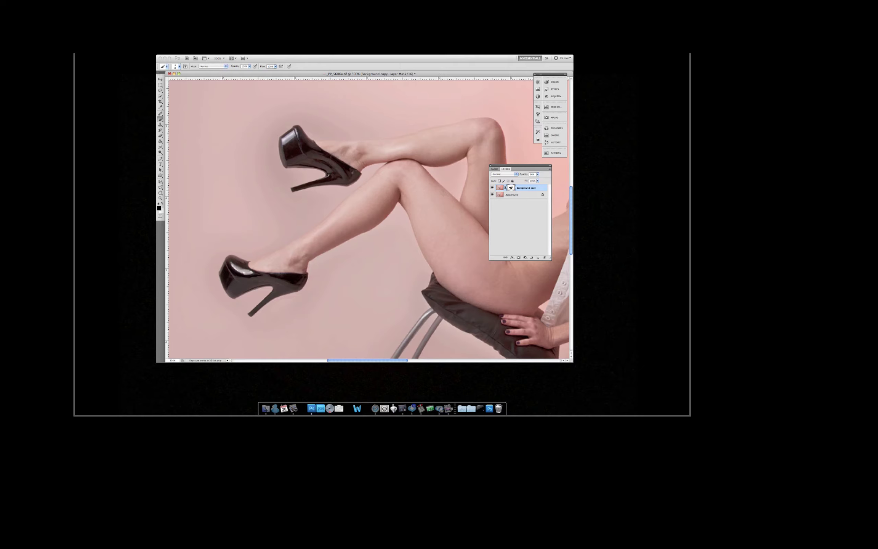
Show the layer mask on its own, fill the gaps inside the legs and seat with black, and return to the image view.
left_click_drag(476, 244, 338, 223)
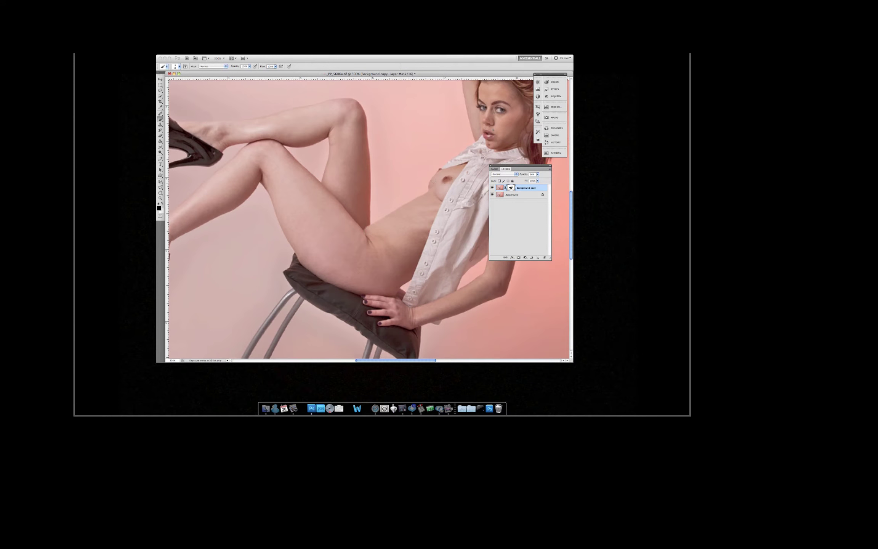
left_click_drag(416, 284, 360, 228)
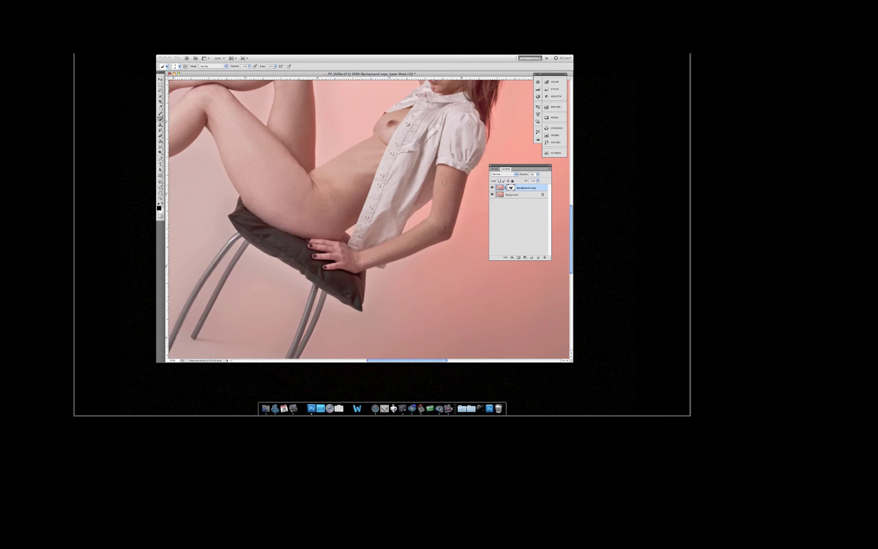
scroll(475, 120, "up", 4)
scroll(476, 120, "right", 2)
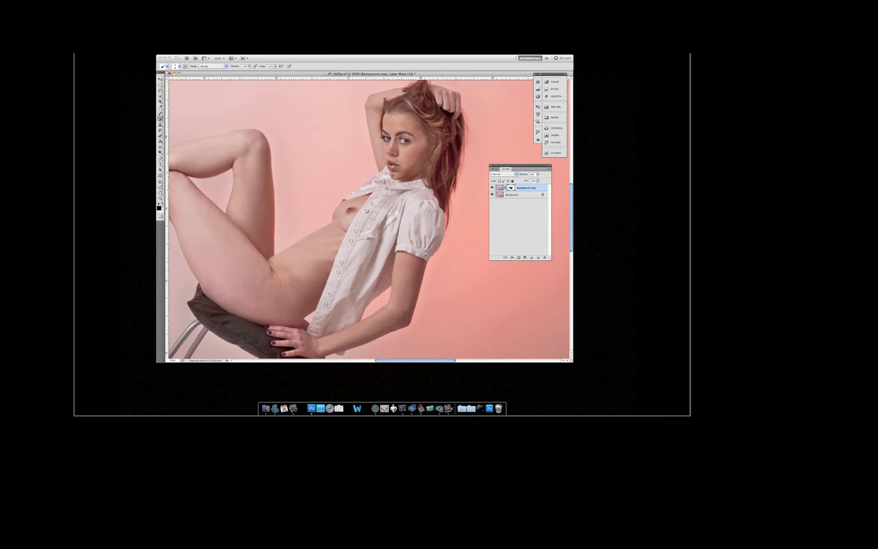
key("super+minus")
left_click_drag(446, 169, 463, 159)
left_click(510, 188, "alt")
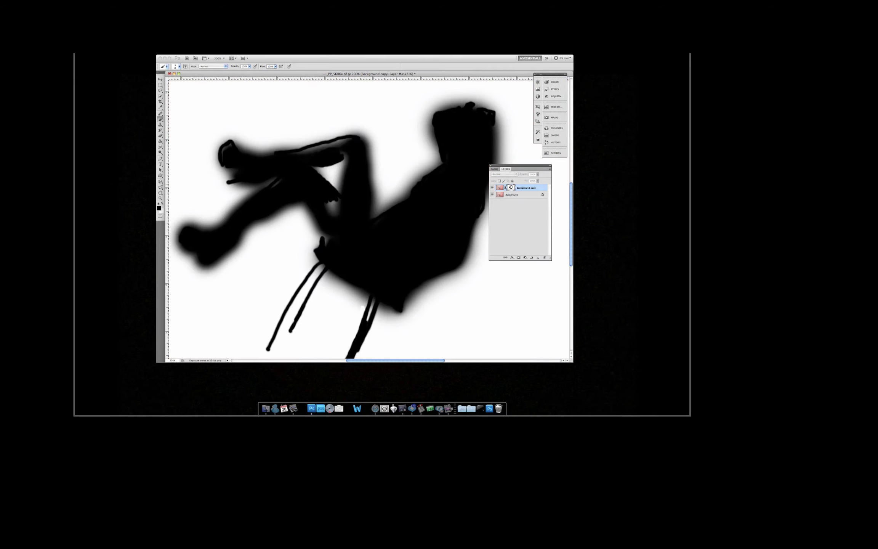
mouse_move(330, 200)
left_mouse_down()
mouse_move(339, 211)
mouse_move(325, 202)
mouse_move(316, 149)
mouse_move(350, 147)
left_mouse_up()
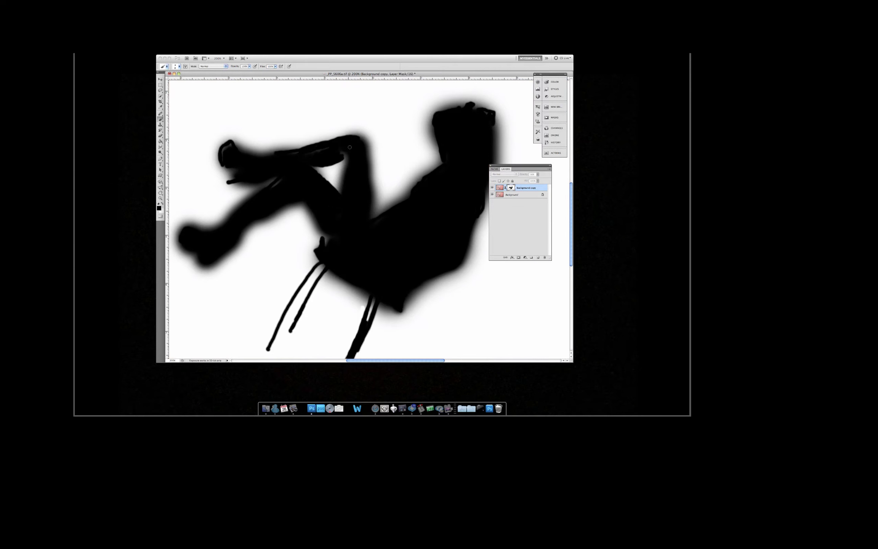
left_click_drag(327, 242, 335, 238)
left_click(510, 187, "alt")
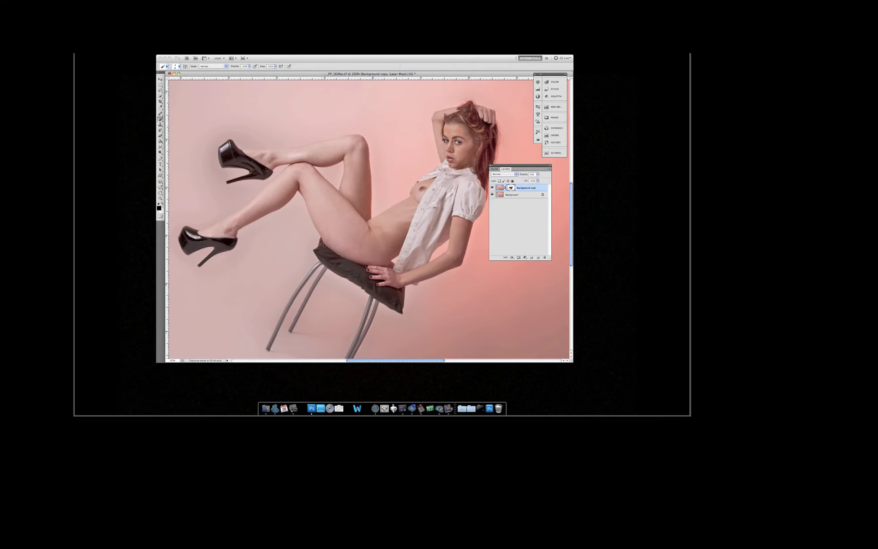
left_click(511, 187, "alt")
left_click(511, 188, "alt")
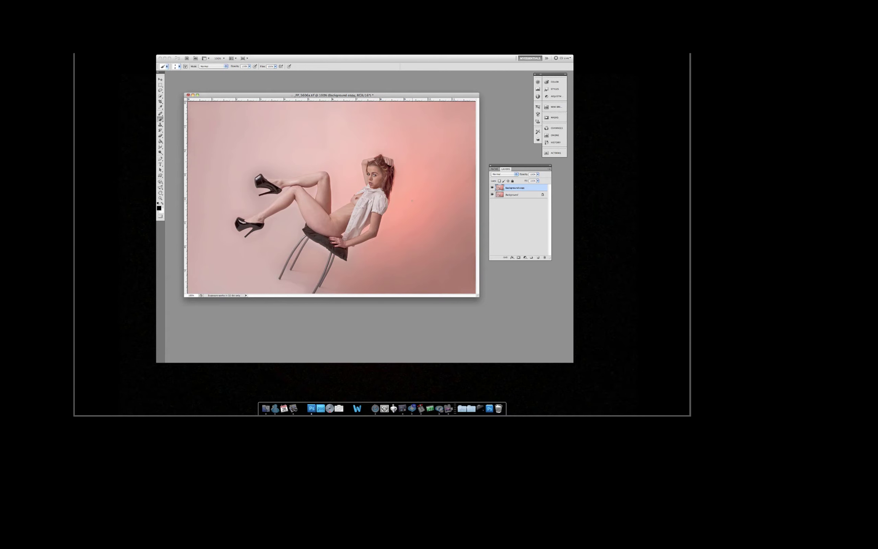
Clone clean backdrop over the blemish beside the model with the Clone Stamp tool.
key("s")
mouse_move(411, 198)
left_mouse_down()
mouse_move(427, 194)
mouse_move(432, 139)
left_mouse_up()
Try cloning backdrop over the upper shoe at 40, 60 and 50 percent opacity, undoing each stroke.
left_click(321, 138, "alt")
mouse_move(267, 185)
left_mouse_down()
mouse_move(370, 196)
mouse_move(329, 207)
mouse_move(274, 180)
mouse_move(258, 190)
mouse_move(330, 176)
mouse_move(249, 171)
mouse_move(329, 186)
mouse_move(306, 214)
mouse_move(263, 198)
mouse_move(257, 180)
left_mouse_up()
key("super+z")
key("4")
key("super+z")
key("6")
key("super+z")
key("5")
key("super+alt+z")
key("super+alt+z")
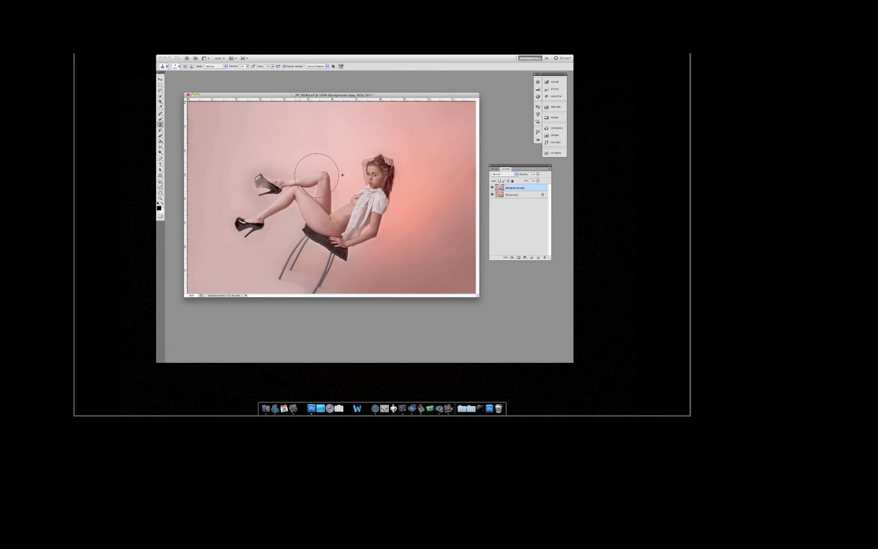
Try further clone strokes of sampled backdrop over the upper shoe and the model's upper body, and undo them.
mouse_move(270, 190)
left_mouse_down()
mouse_move(364, 168)
mouse_move(393, 189)
mouse_move(285, 171)
mouse_move(258, 189)
mouse_move(266, 172)
mouse_move(263, 196)
left_mouse_up()
key("super+alt+z")
left_click(255, 133, "alt")
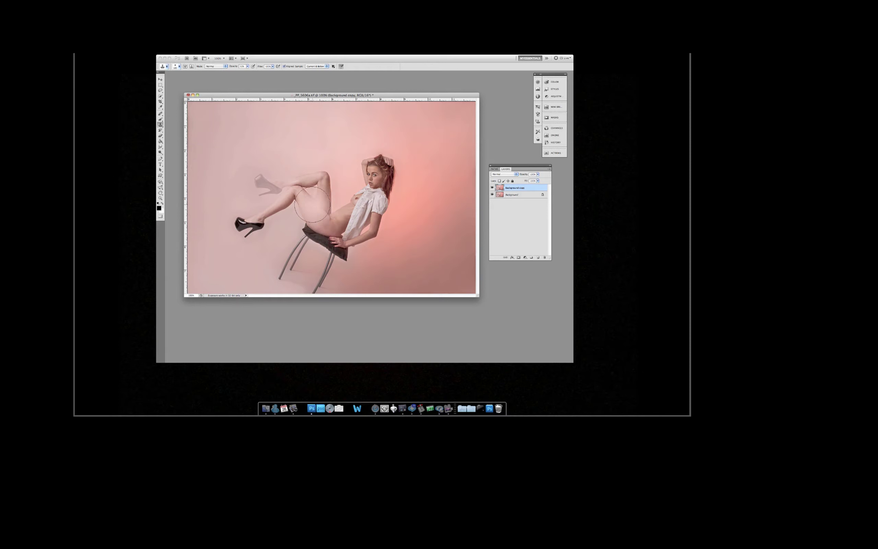
key("super+alt+z")
key("super+z")
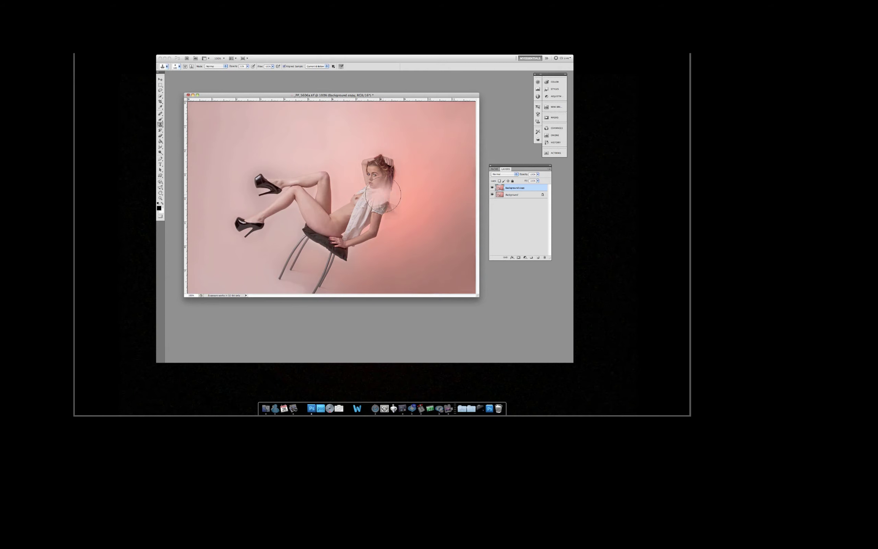
Flatten the masked Background copy layer into the image.
key("b")
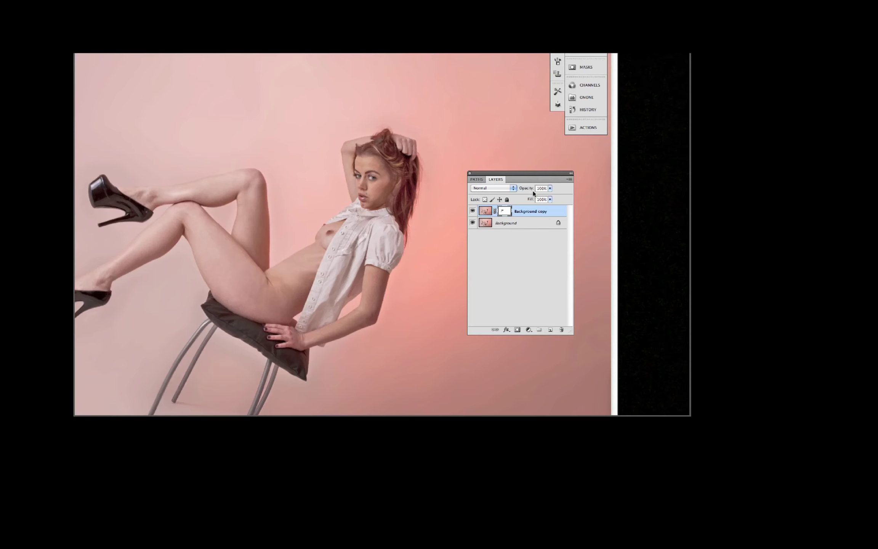
left_click(544, 183)
left_click(544, 183)
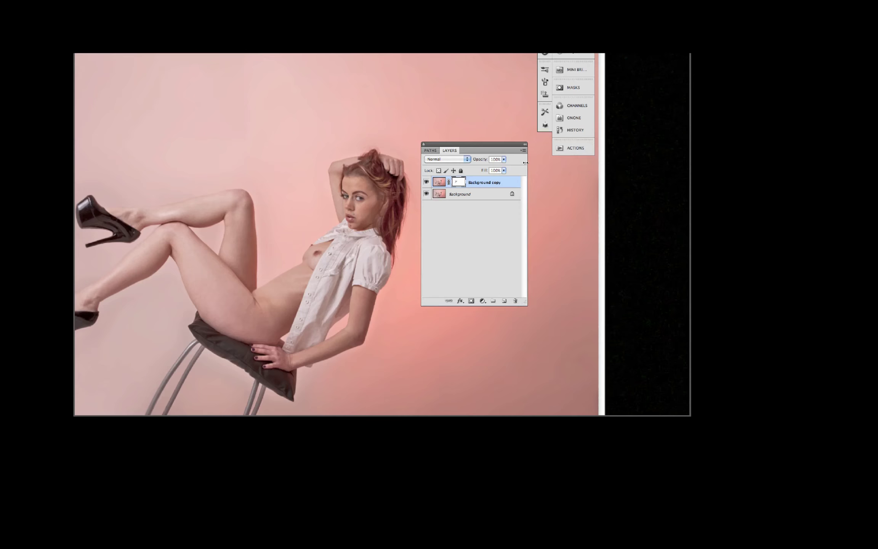
left_click(521, 150)
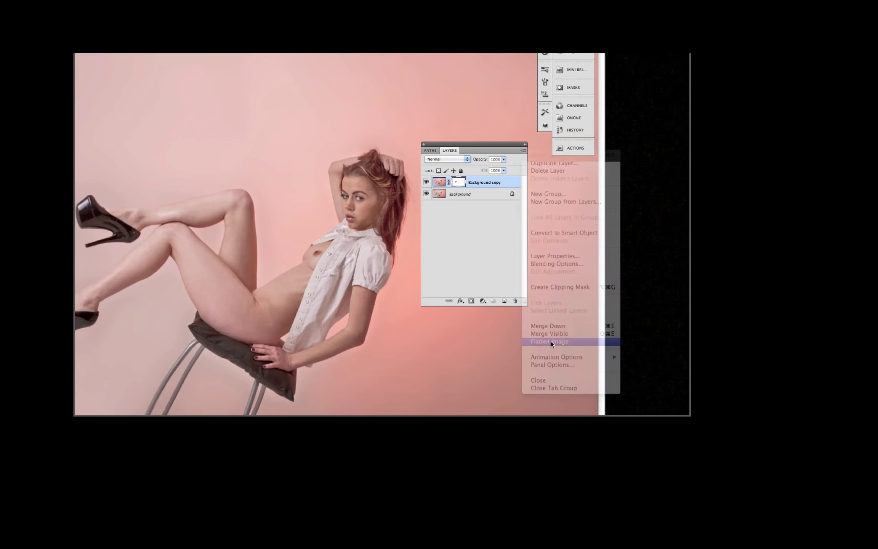
left_click(550, 341)
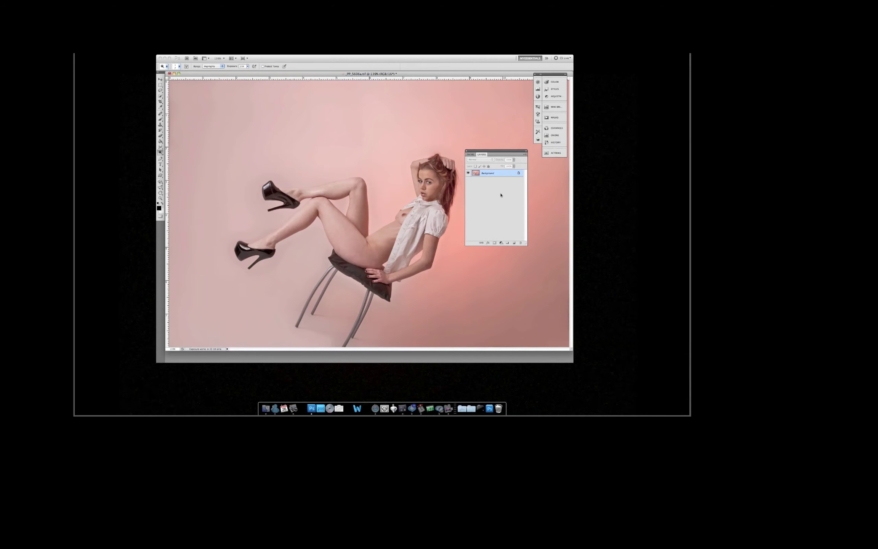
Duplicate the Background layer and compare the image with the copy hidden and shown.
left_click_drag(507, 174, 514, 243)
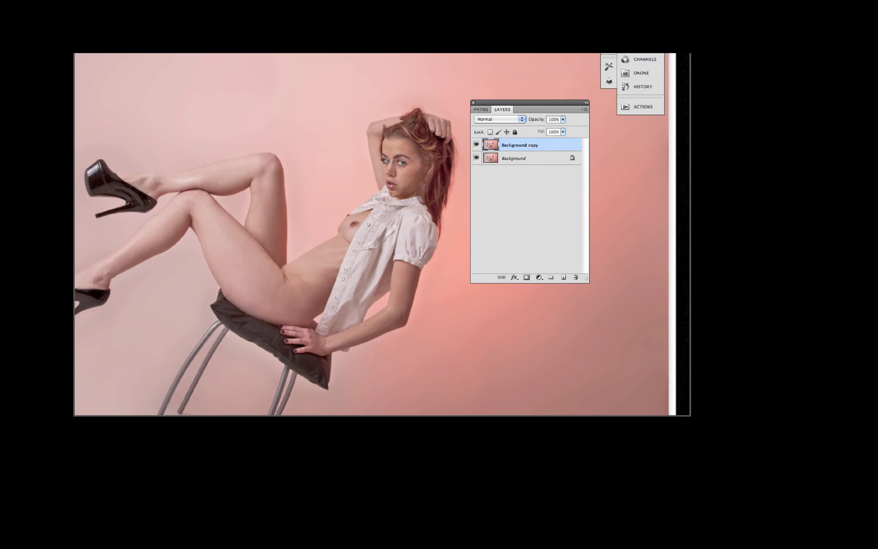
left_click(477, 145)
left_click(476, 145)
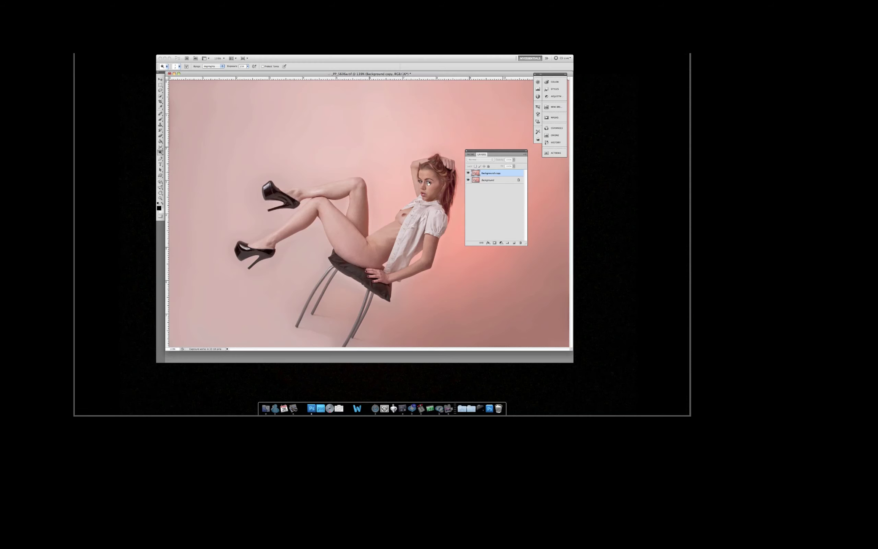
Flatten the Background copy into the image and move the layers list clear of the picture.
key("super+minus")
left_click(525, 154)
left_click(531, 260)
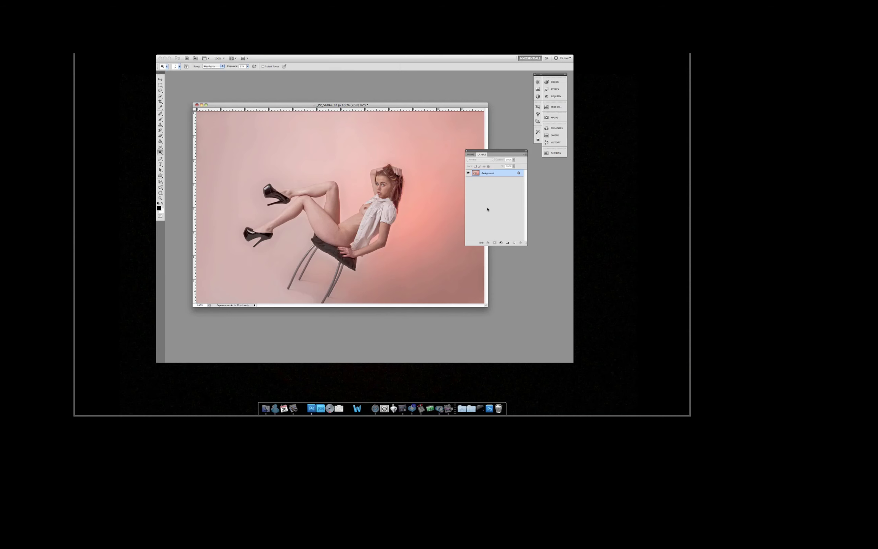
left_click_drag(487, 150, 533, 162)
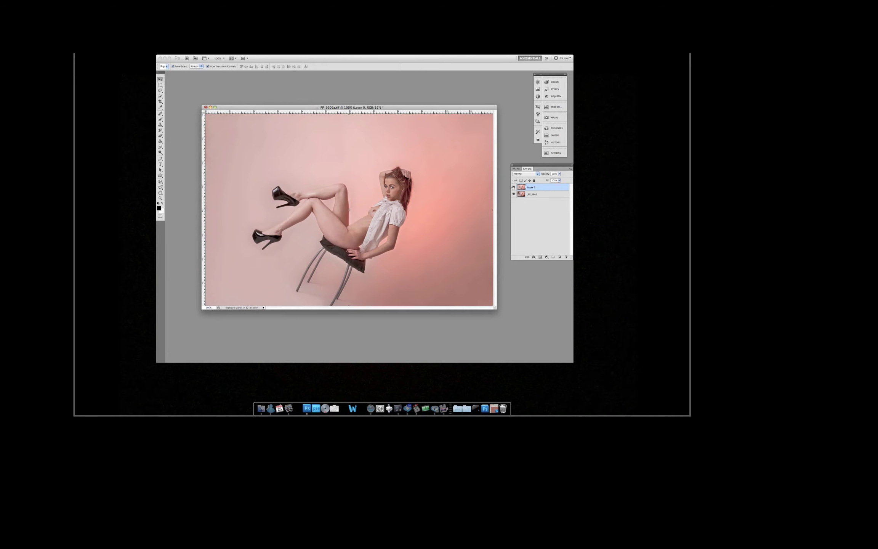
Compare the retouched Layer 0 with the original _PP_5606 layer by switching Layer 0's visibility off and on.
left_click(514, 187)
left_click(513, 187)
left_click(513, 187)
left_click(514, 187)
left_click(513, 187)
left_click(514, 188)
key("super+alt+0")
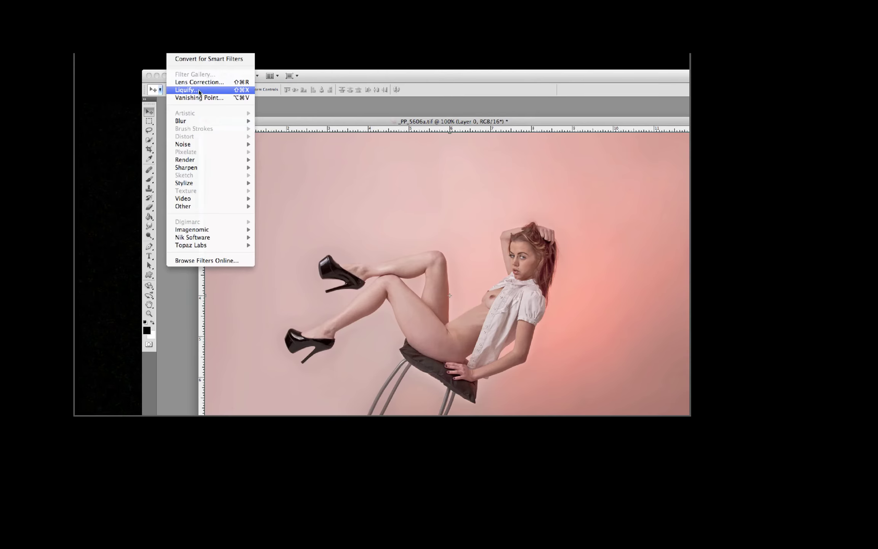
Open Layer 0 in the Liquify filter and push the thigh's edge above the cushion slightly inward with a smaller brush.
left_click(206, 91)
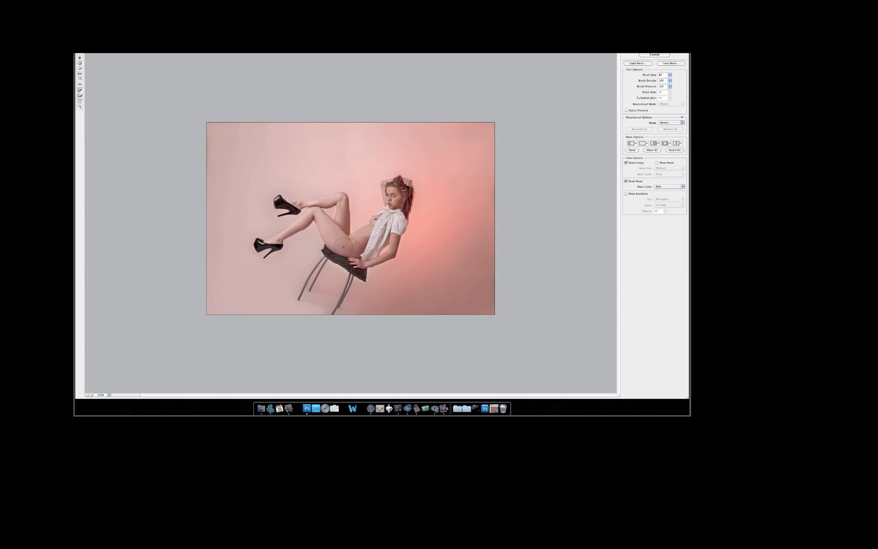
key("super+plus")
key("super+plus")
left_click_drag(653, 75, 647, 75)
left_click_drag(254, 278, 258, 277)
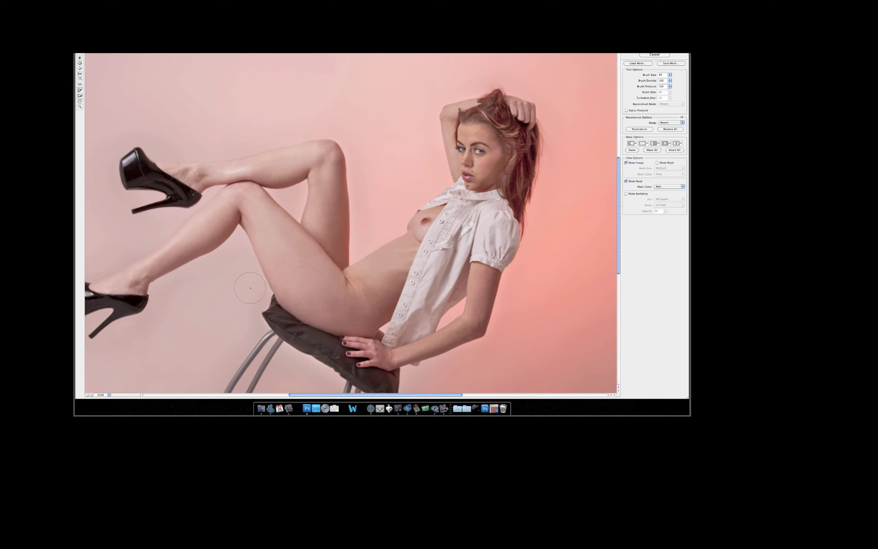
Reshape the bust outline with a smaller Liquify brush and step back the last stroke.
key("alt")
left_click_drag(652, 76, 658, 75)
mouse_move(407, 240)
left_mouse_down()
mouse_move(386, 258)
mouse_move(419, 212)
mouse_move(415, 207)
mouse_move(428, 231)
mouse_move(410, 209)
left_mouse_up()
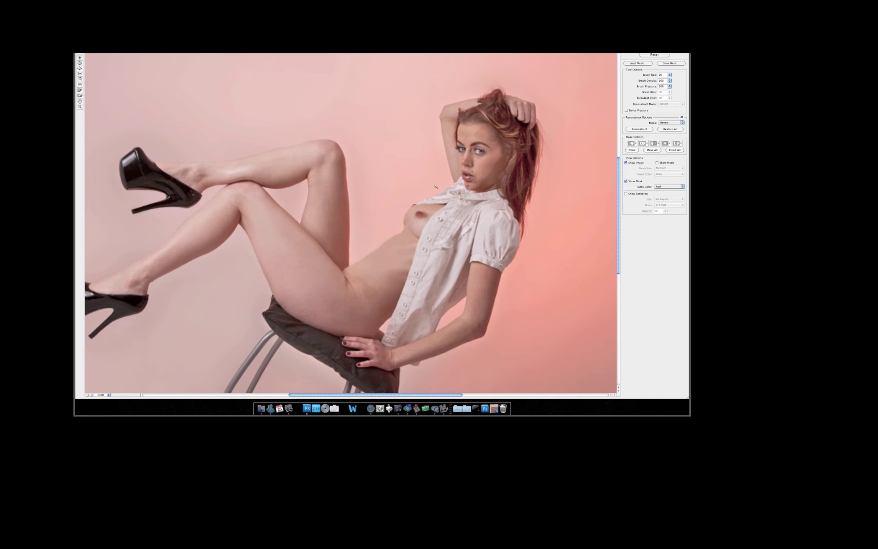
key("super+alt+z")
Refine the bust and lower abdomen contours with a resized Liquify brush and apply the distortion.
left_click_drag(649, 75, 628, 91)
mouse_move(414, 213)
left_mouse_down()
mouse_move(432, 212)
mouse_move(412, 202)
mouse_move(421, 226)
mouse_move(401, 235)
left_mouse_up()
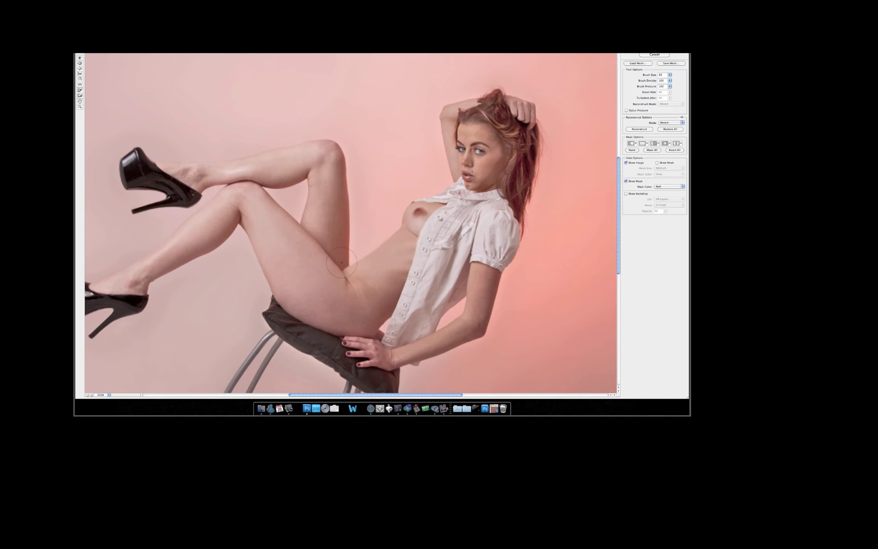
left_click_drag(342, 262, 364, 267)
key("Return")
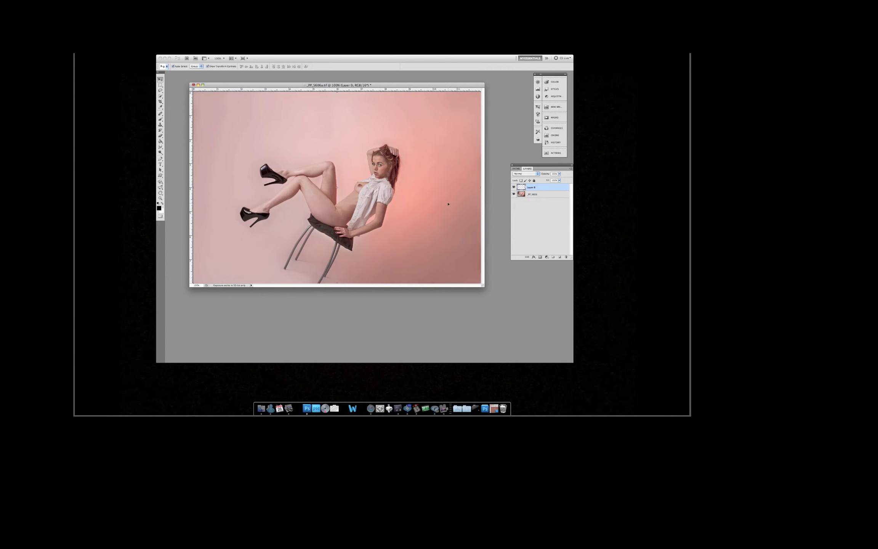
Compare the liquified Layer 0 with the original photo by switching the layer's visibility off and on.
left_click(570, 168)
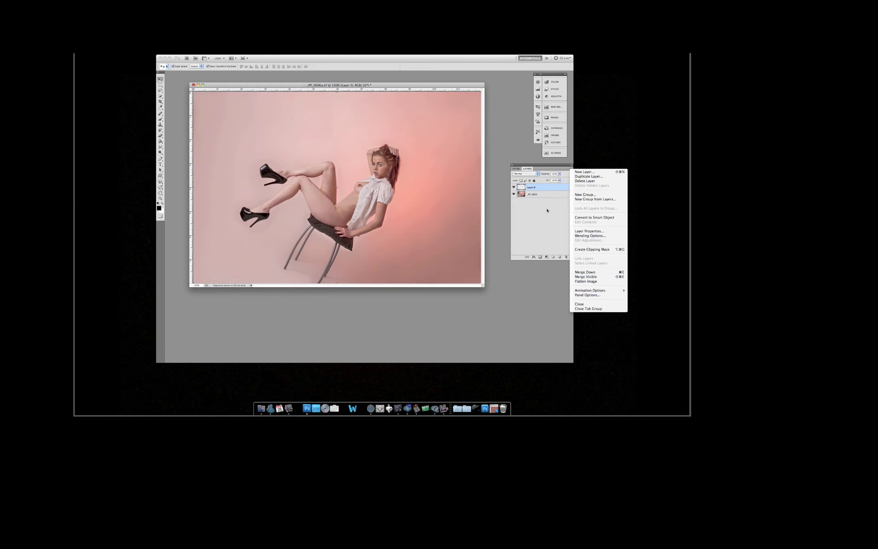
left_click(515, 188)
left_click(514, 187)
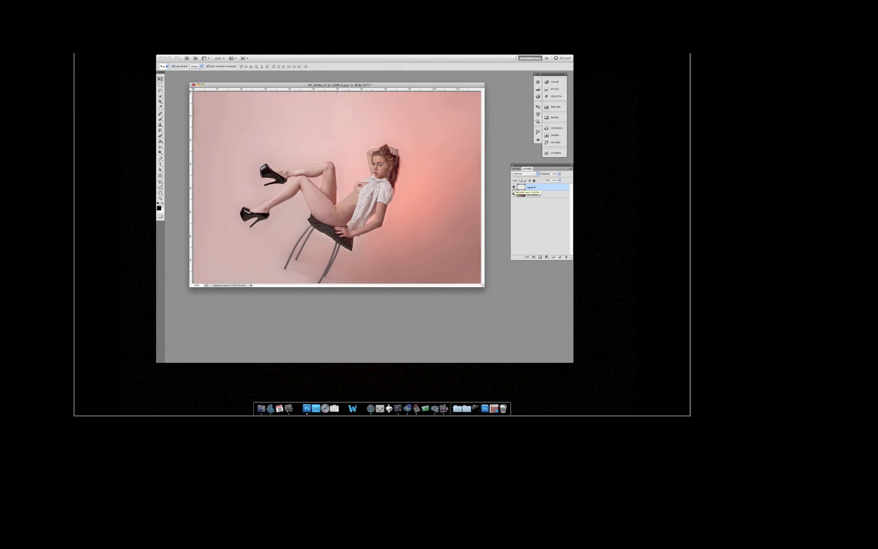
left_click(514, 187)
left_click(514, 188)
left_click(570, 168)
left_click(583, 277)
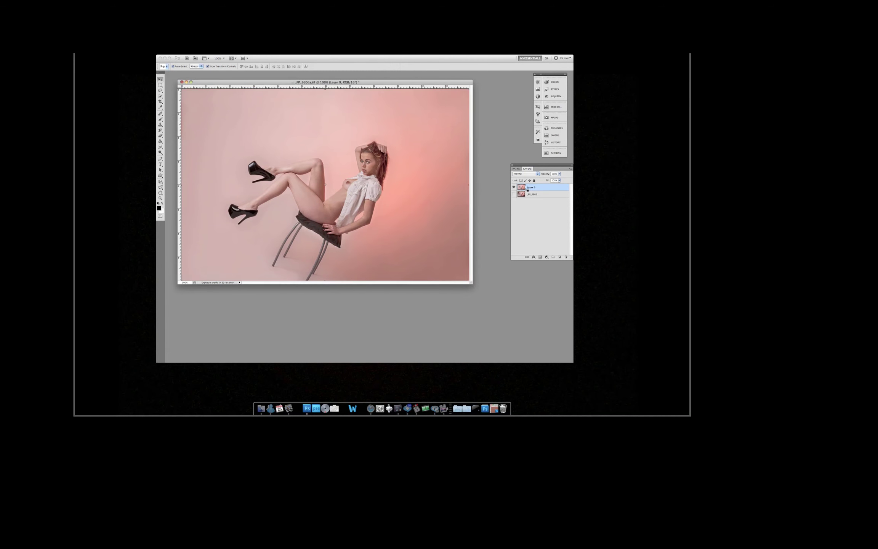
Duplicate Layer 0 and brush a sampled reddish skin tone onto the bust on the copy.
left_click_drag(521, 187, 559, 256)
key("super+plus")
key("super+plus")
key("super+plus")
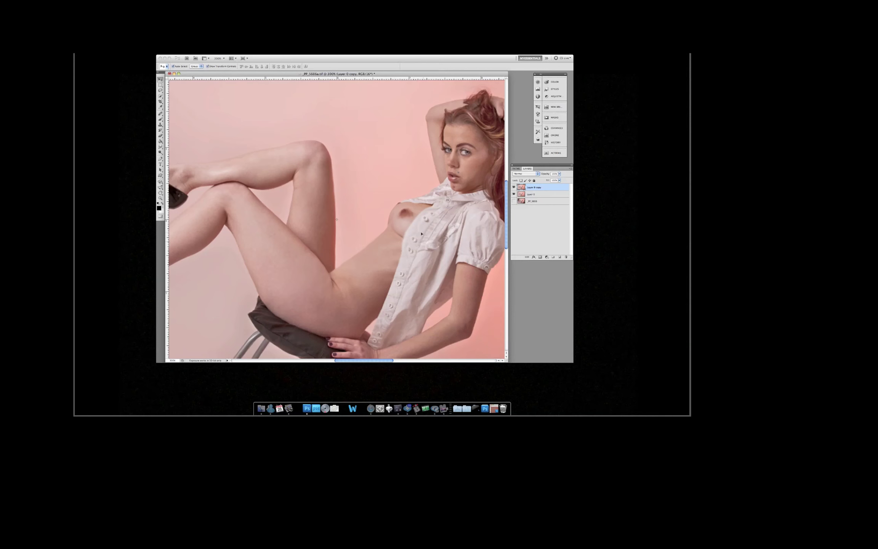
scroll(315, 213, "right", 2)
scroll(315, 213, "down", 1)
key("b")
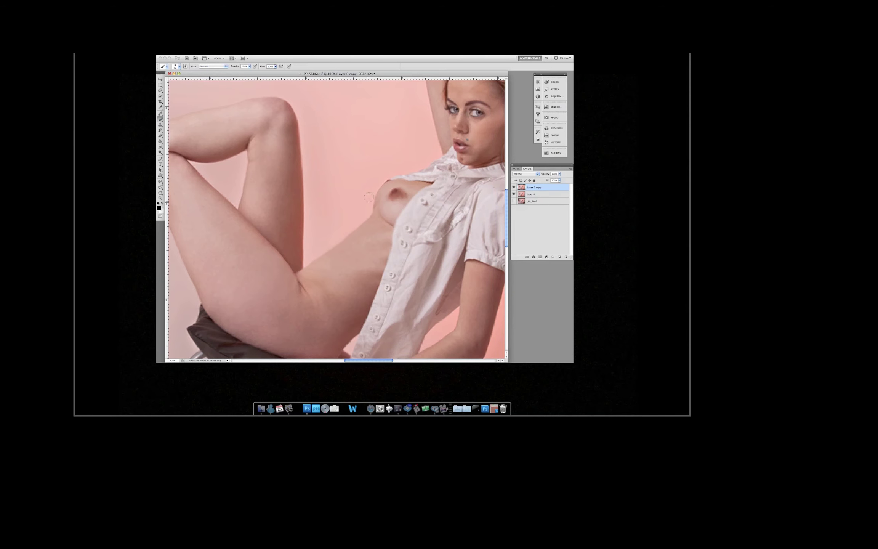
left_click(396, 194, "alt")
left_click_drag(397, 180, 410, 183)
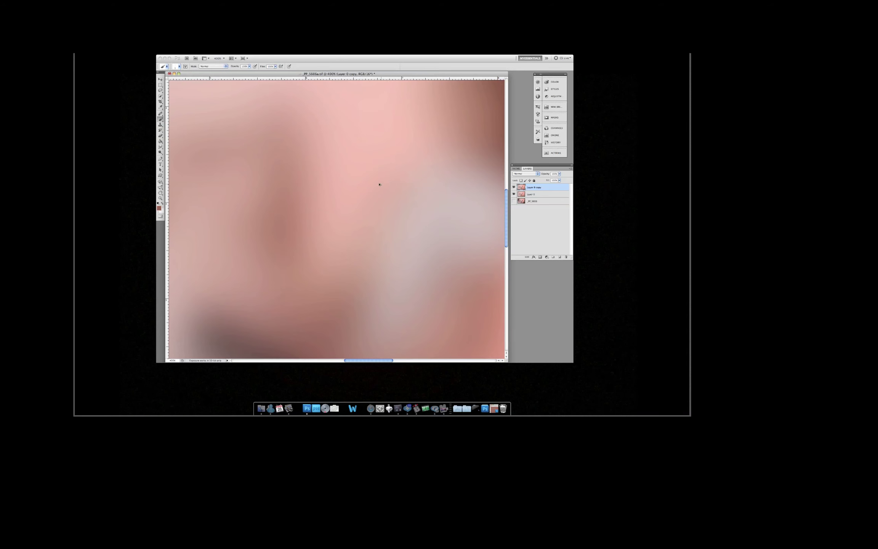
Apply a Gaussian Blur with a radius of 0.8 pixels to the Layer 0 copy layer.
left_click(173, 54)
mouse_move(196, 85)
left_click(235, 102)
left_click(484, 142)
left_click_drag(372, 226, 365, 221)
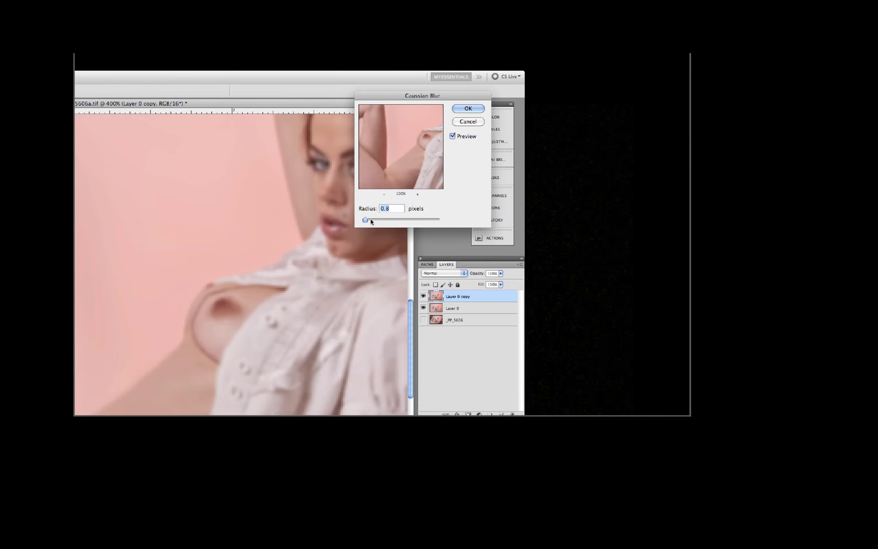
left_click(467, 108)
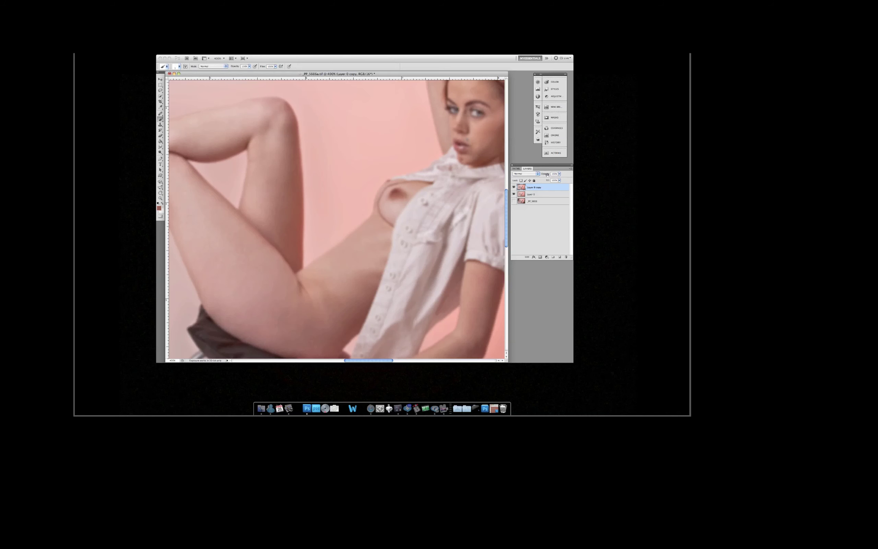
Lower the opacity of the Layer 0 copy layer and prepare the Eraser for cleaning up its painted tone.
left_click_drag(540, 178, 535, 177)
key("super+equal")
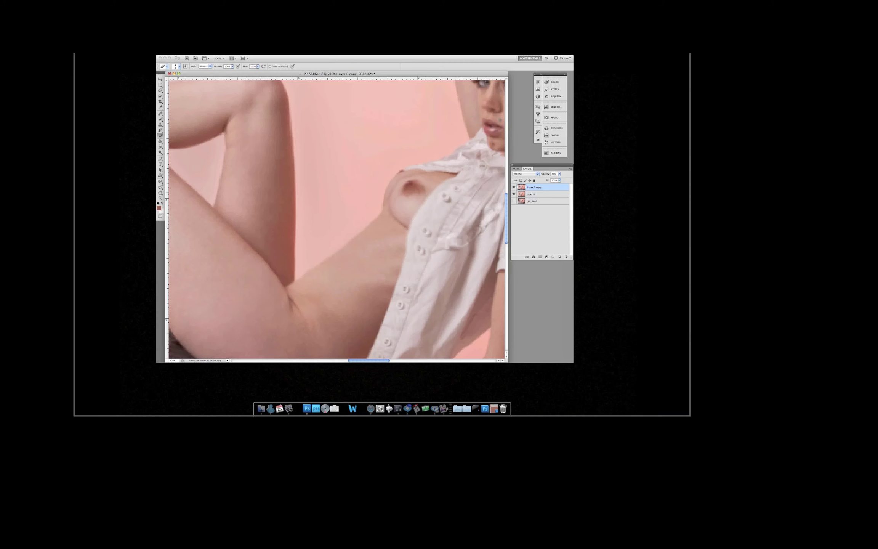
key("e")
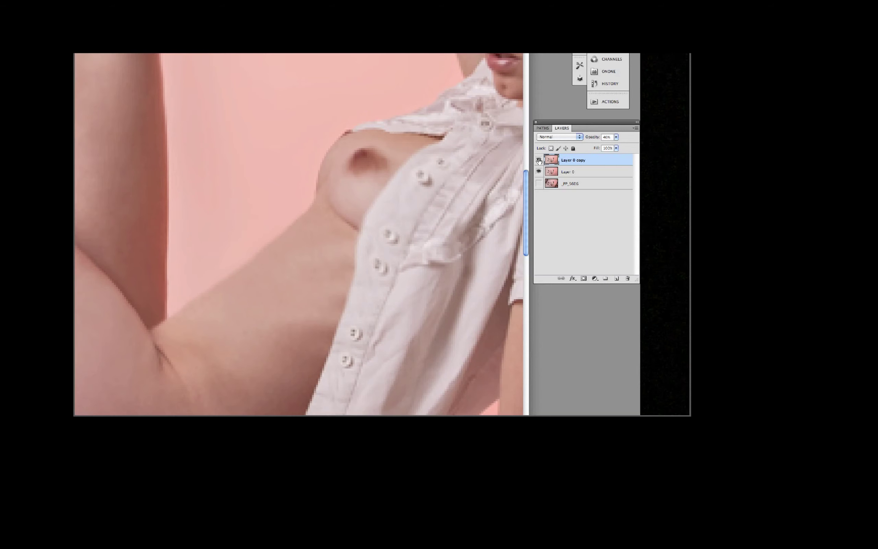
key("super+0")
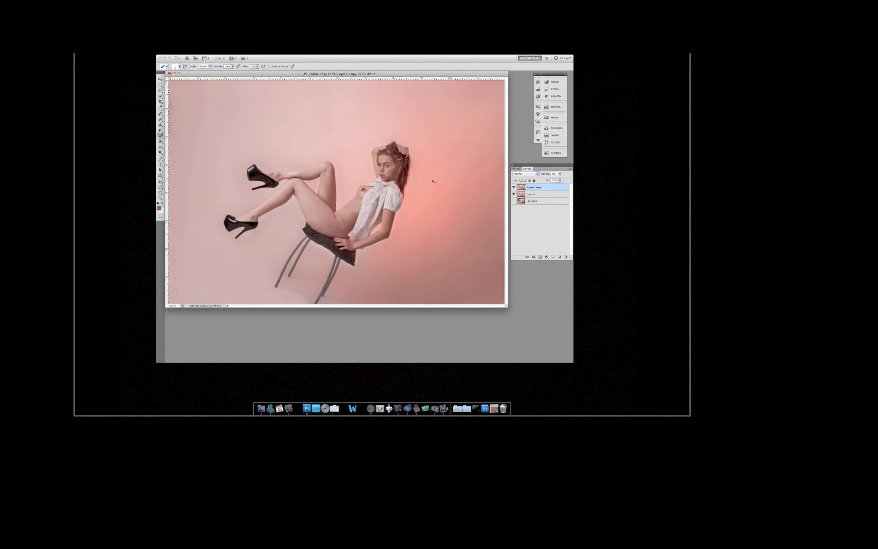
left_click_drag(418, 74, 425, 88)
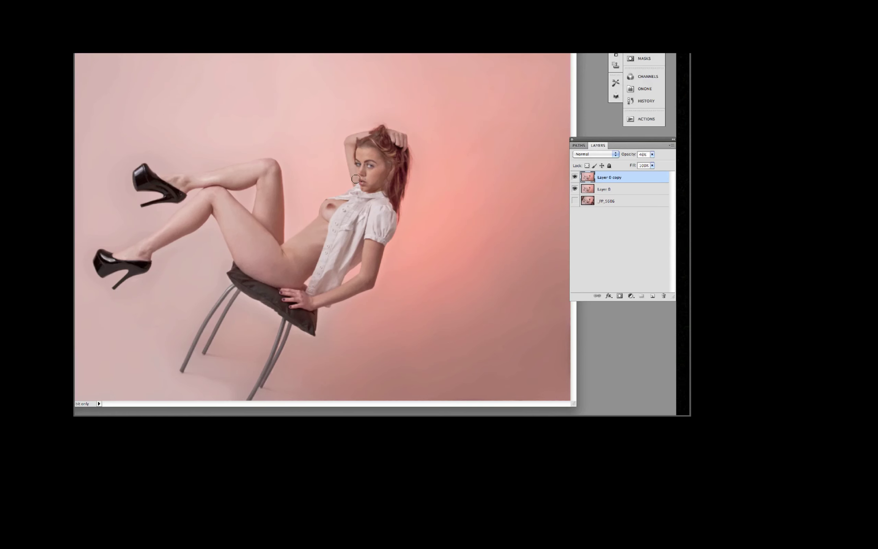
Merge Layer 0 and its copy and flatten the photo into a single background layer.
key("v")
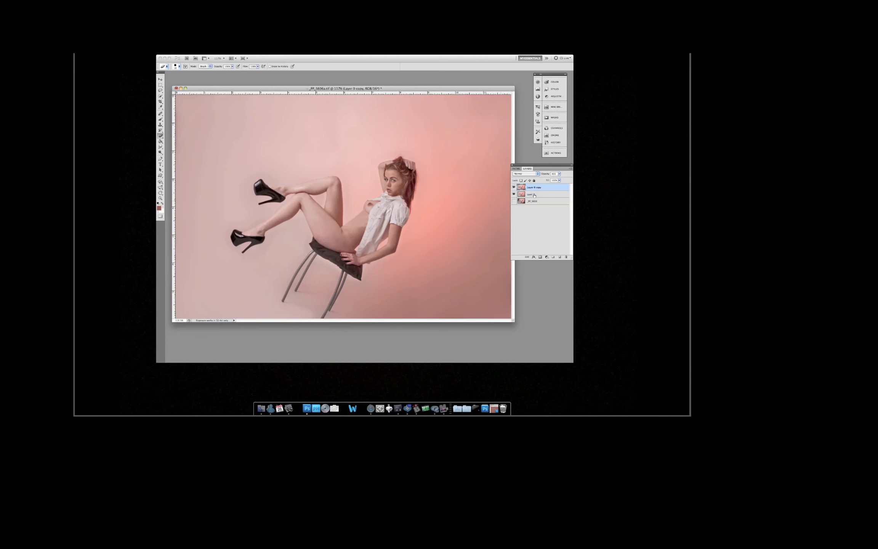
left_click(538, 194, "shift")
left_click(570, 168)
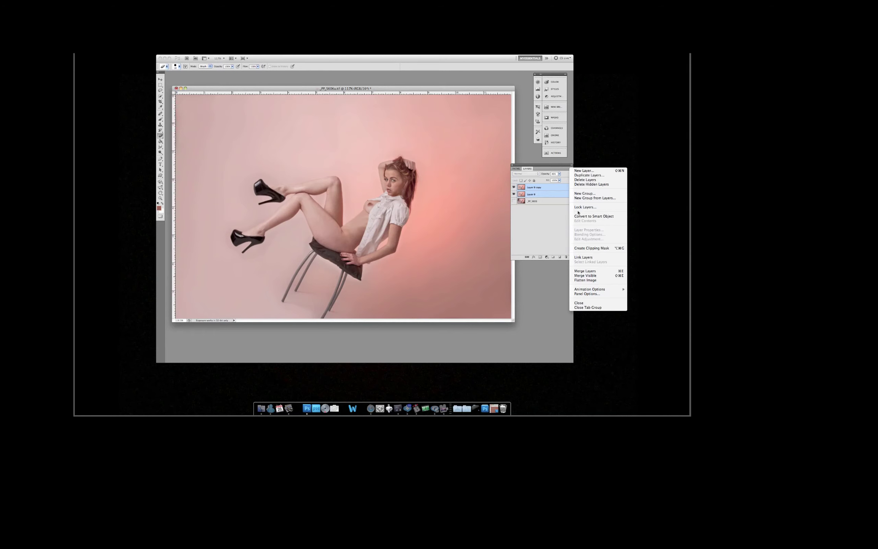
left_click(585, 271)
key("super+shift+e")
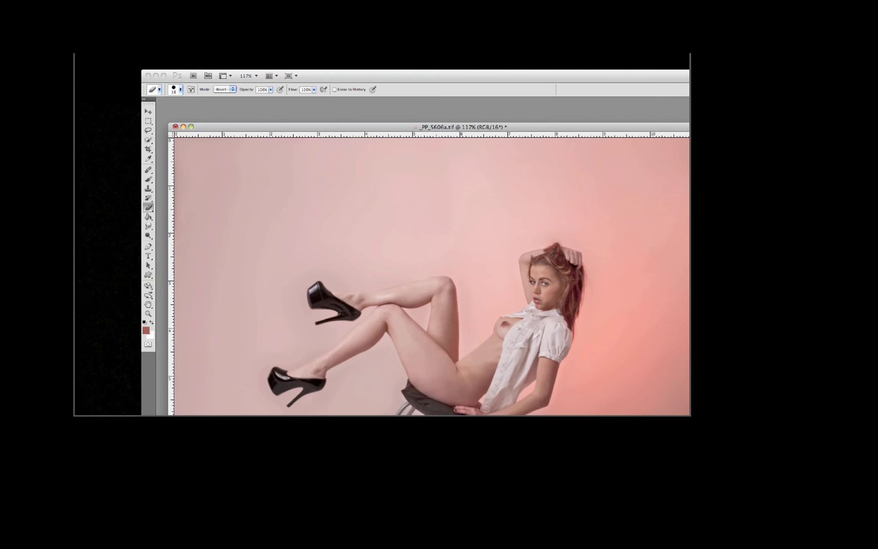
Apply HDR Toning with Local Adaptation, radius 138 px, strength 2.24, highlight -15% and reduced saturation, and check it against the untoned photo.
left_click(132, 37)
mouse_move(149, 48)
left_click(205, 136)
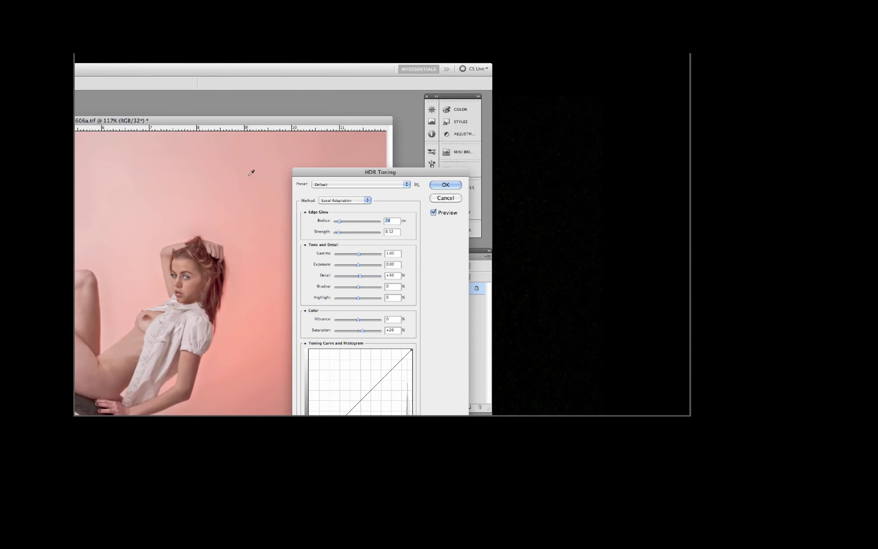
left_click_drag(329, 171, 317, 119)
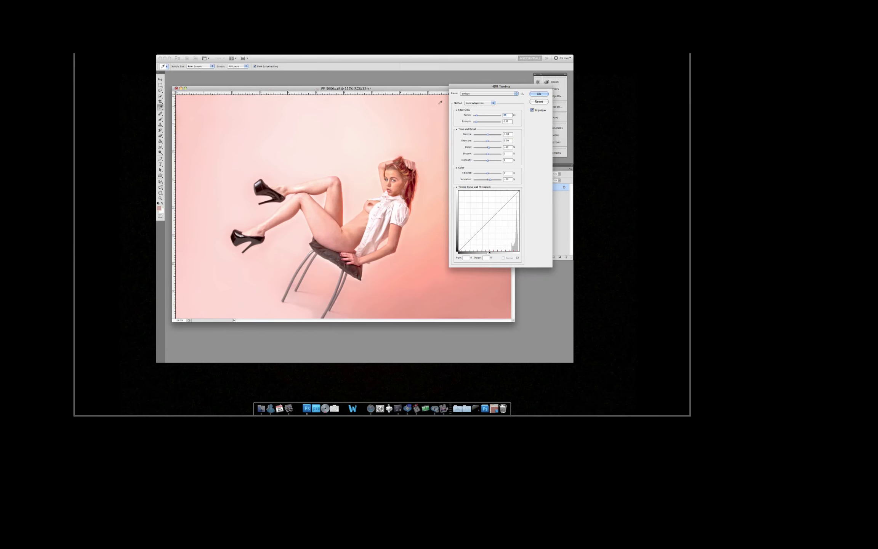
left_click_drag(457, 86, 501, 62)
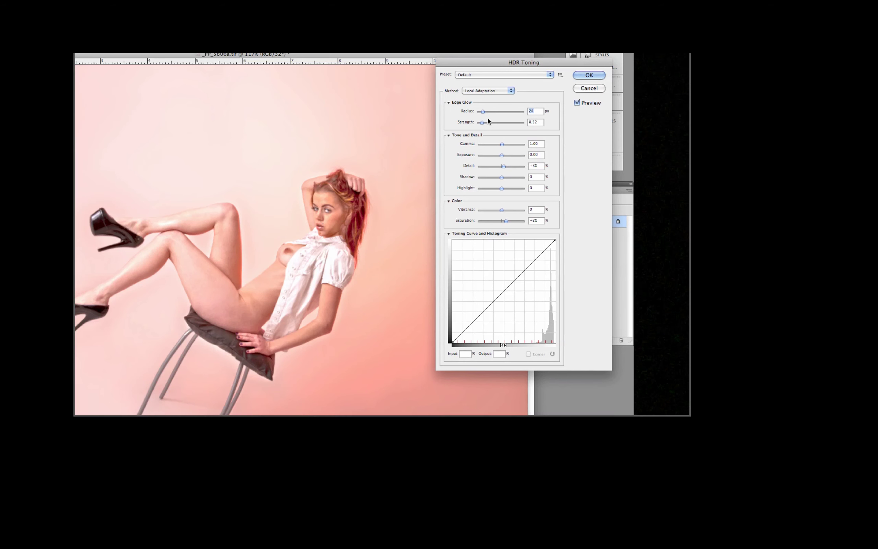
left_click_drag(483, 111, 503, 145)
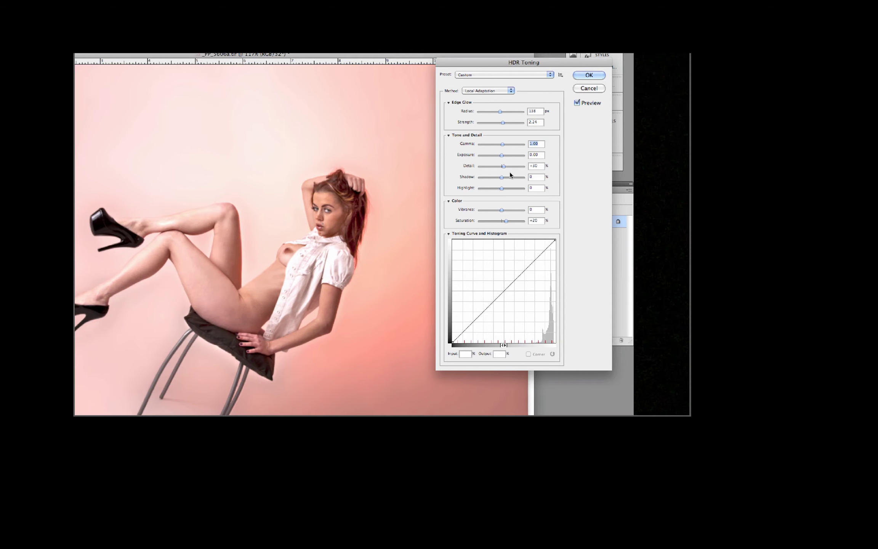
left_click_drag(502, 189, 502, 221)
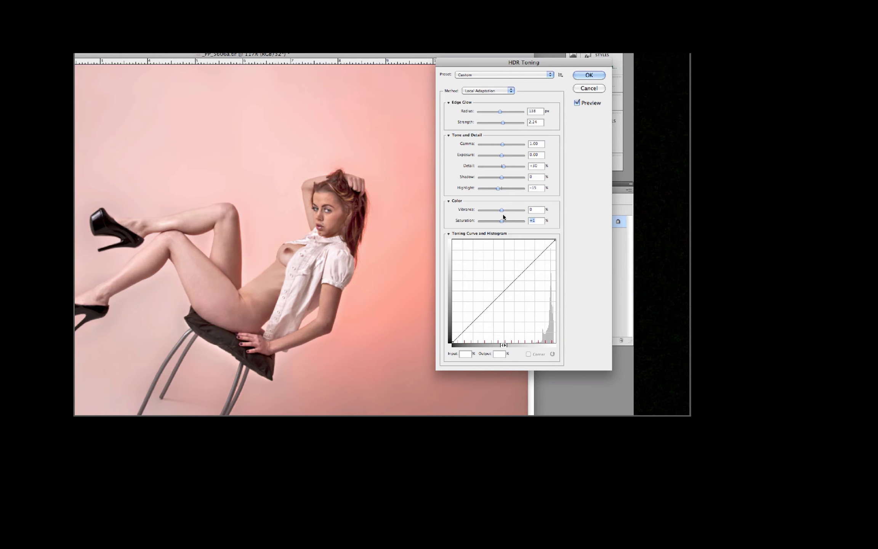
left_click(588, 76)
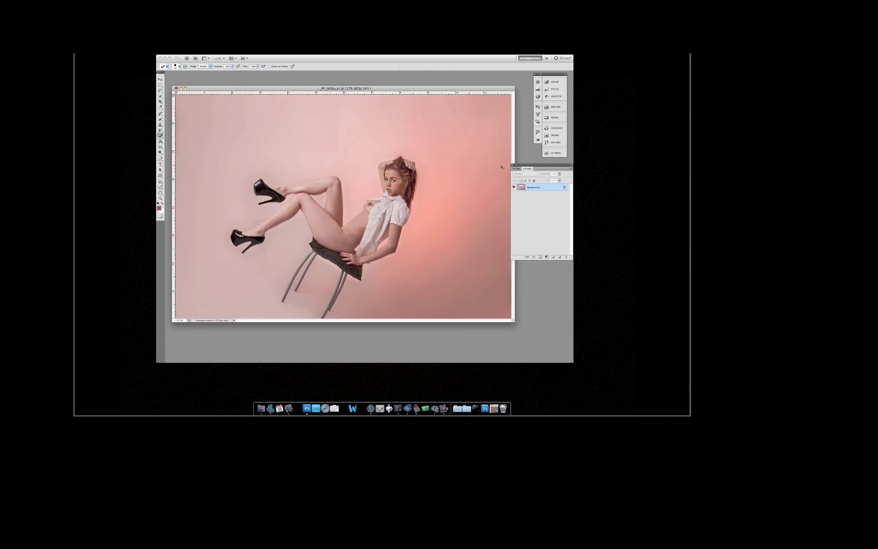
key("ctrl+z")
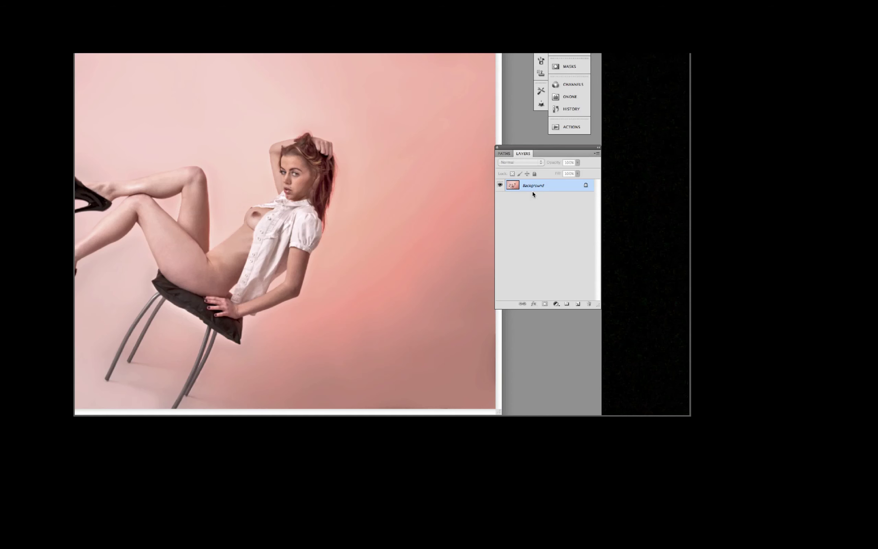
Duplicate the Background layer and apply an Unsharp Mask with amount 12%, radius 100.5 pixels and threshold 4 to the copy.
left_click_drag(543, 187, 559, 257)
key("d")
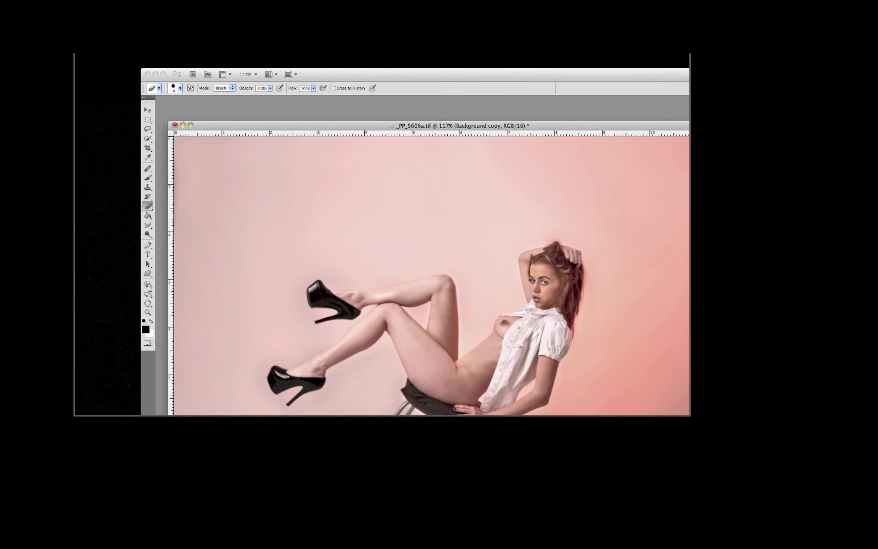
left_click(178, 36)
mouse_move(219, 112)
left_click(243, 130)
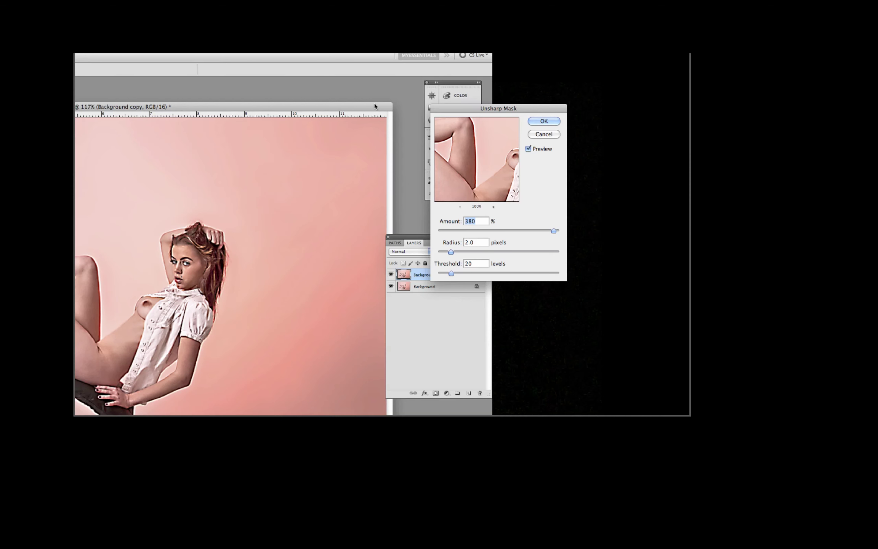
left_click_drag(385, 102, 396, 97)
left_click_drag(558, 91, 473, 85)
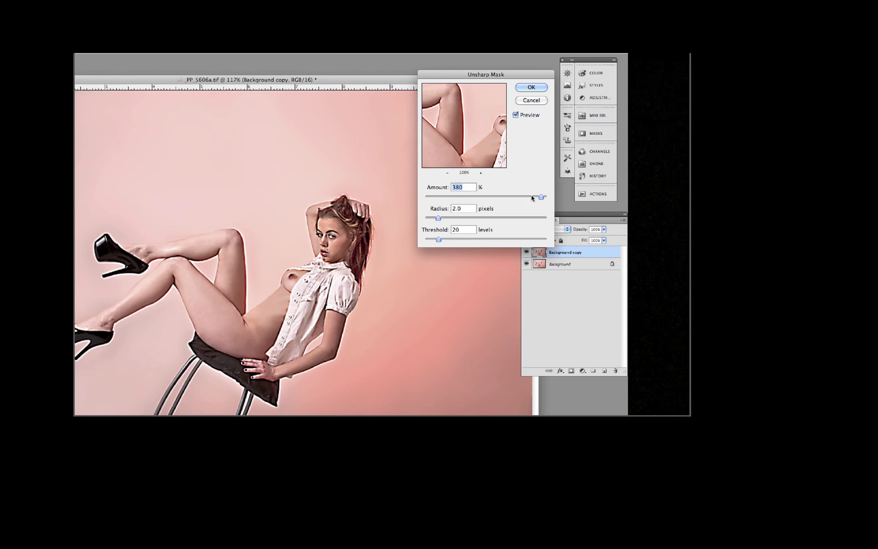
left_click_drag(518, 155, 459, 159)
left_click_drag(433, 201, 533, 218)
left_click_drag(438, 239, 427, 240)
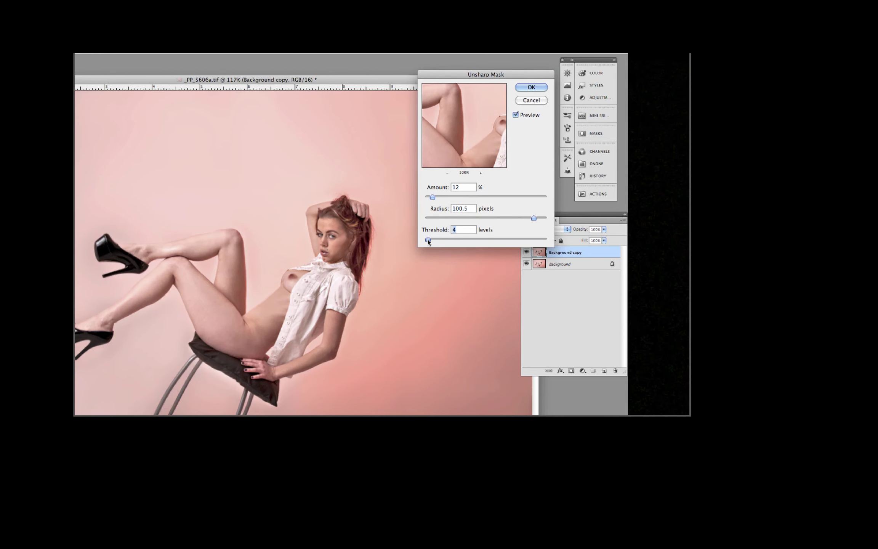
key("Return")
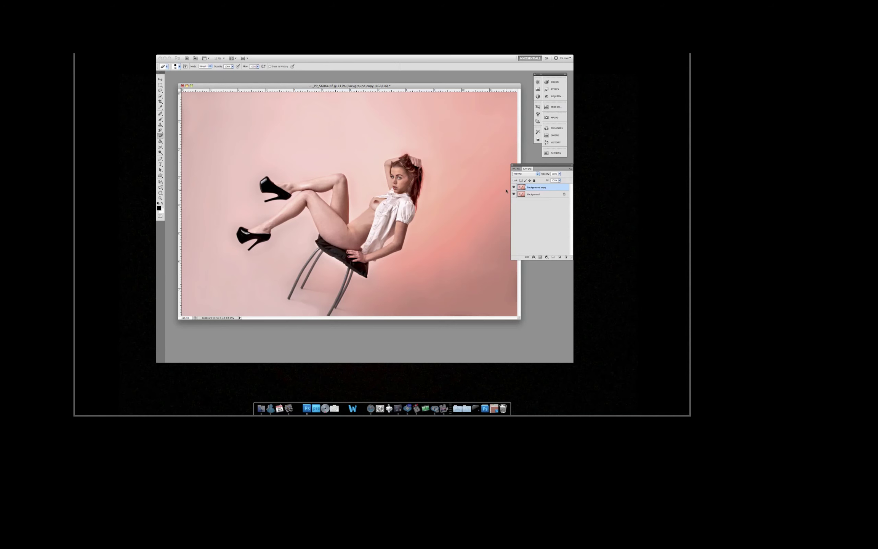
Flatten the sharpened copy into the Background layer.
left_click(571, 168)
left_click(583, 280)
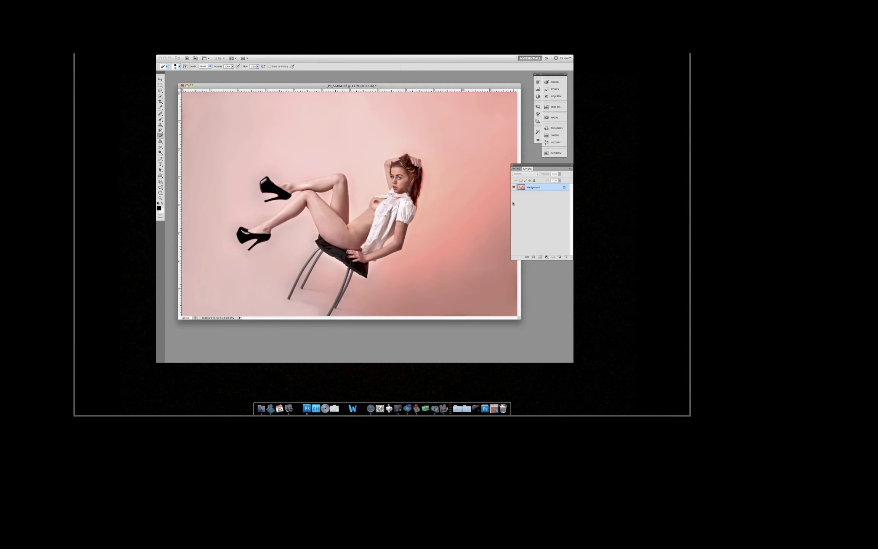
key("super+alt+0")
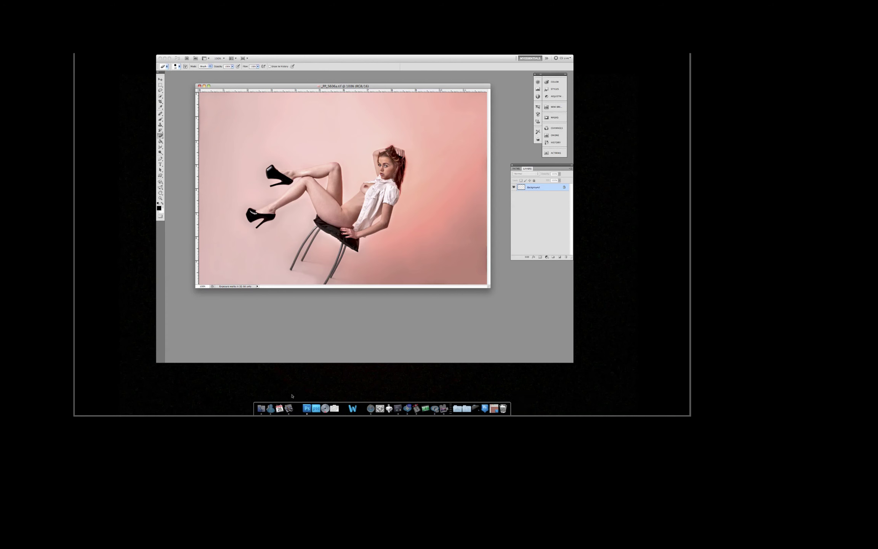
Switch to Finder and open the original studio photo in Photoshop alongside the retouched version.
left_click(261, 408)
scroll(513, 151, "down", 1)
scroll(513, 150, "up", 1)
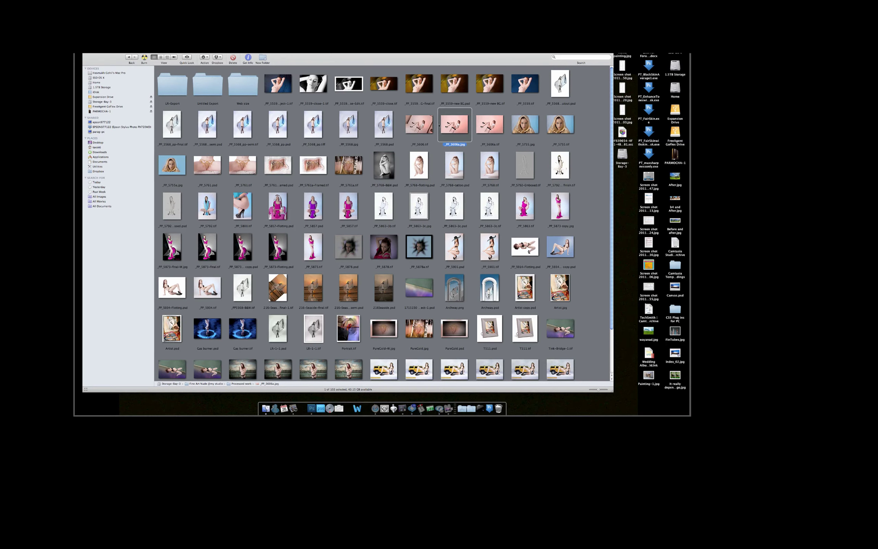
left_click_drag(497, 121, 651, 90)
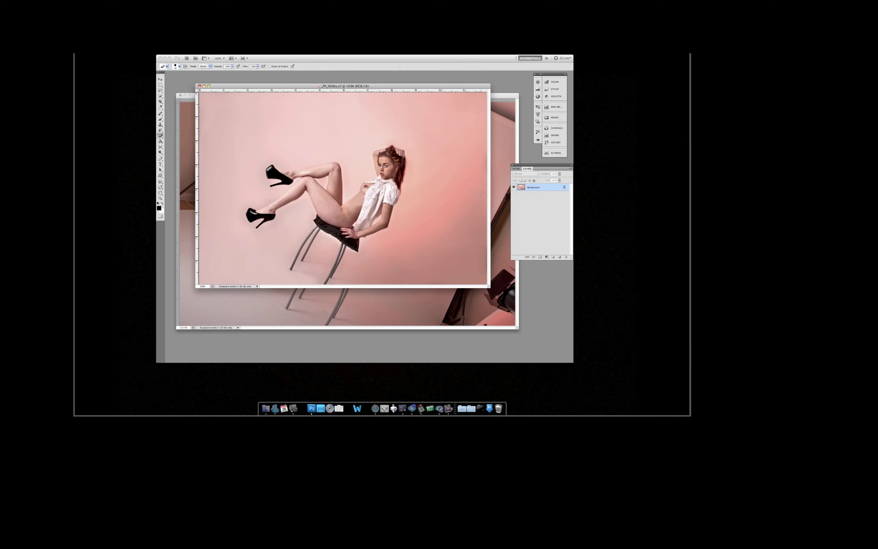
Add the pale toning effect as masked Layer 1, stop the batch, and compare the effect by switching the layer's visibility off and on.
left_click(416, 168)
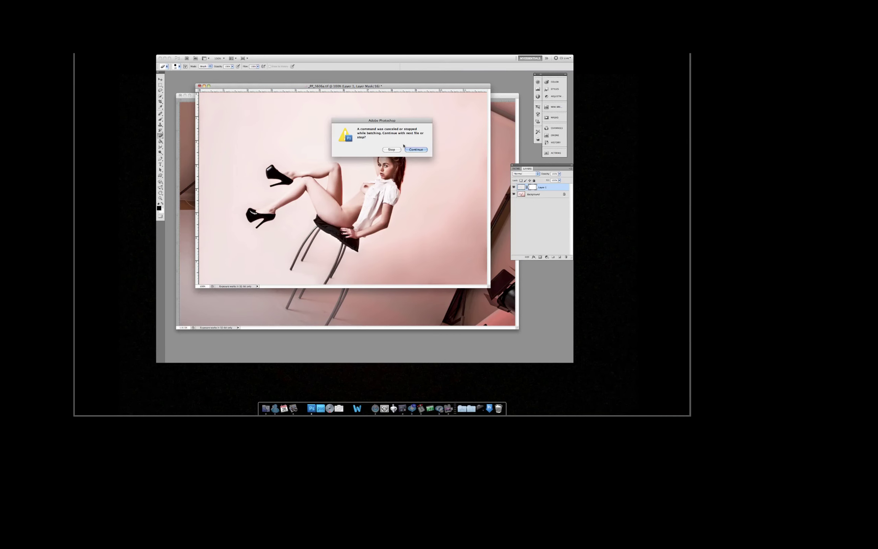
left_click(396, 150)
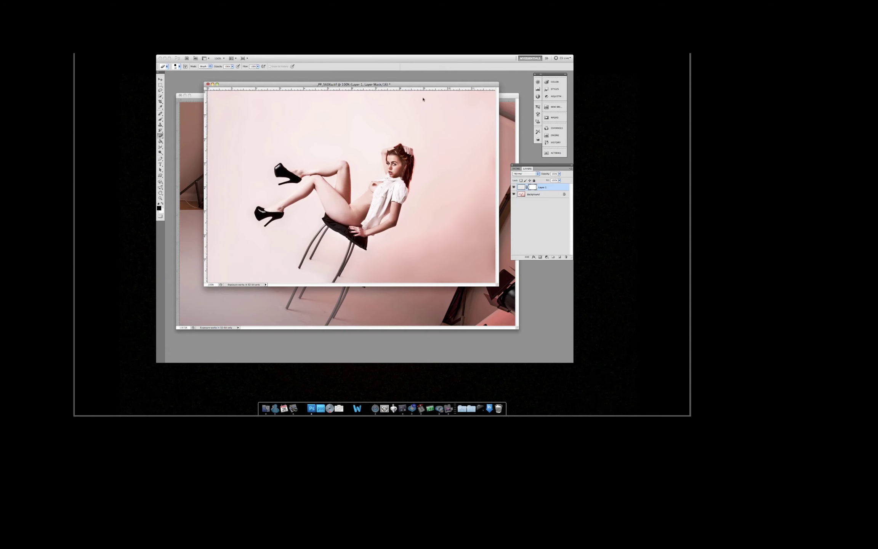
left_click(513, 187)
left_click(514, 187)
left_click(513, 187)
left_click(514, 187)
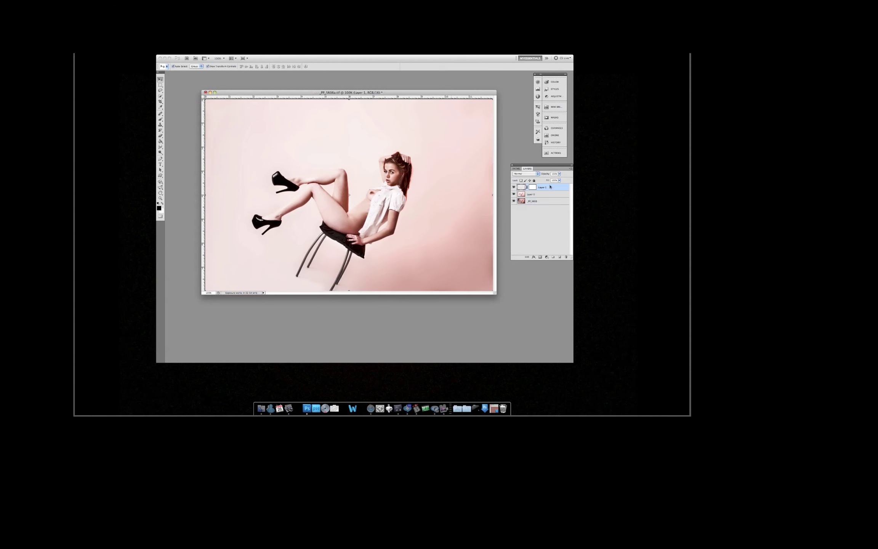
Merge the toning layer with its mask into the layer stack and compare the result by switching layer visibility off and on.
left_click(571, 168)
left_click(586, 271)
left_click(514, 187)
left_click(513, 187)
left_click(514, 188)
left_click(513, 187)
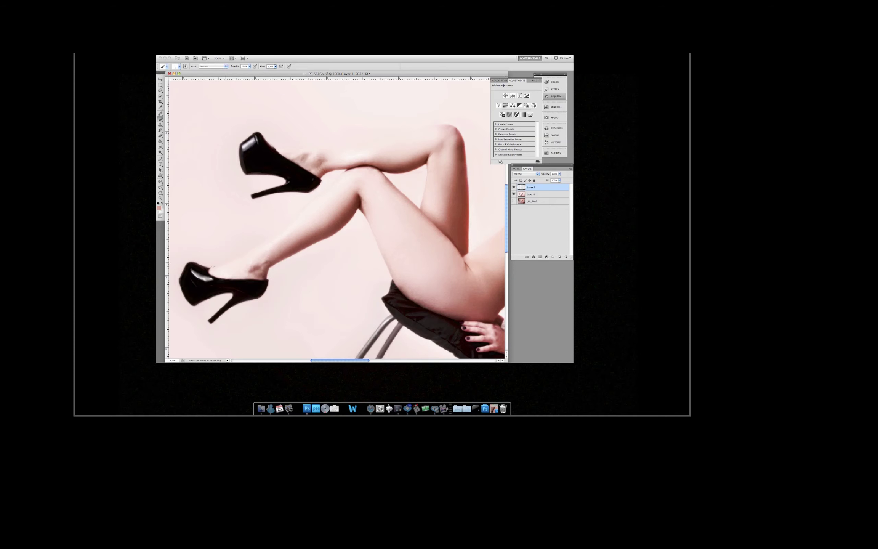
Brush thin reddish outlines along the edges of both legs on Layer 1.
mouse_move(211, 265)
left_mouse_down()
mouse_move(289, 222)
mouse_move(340, 176)
left_mouse_up()
mouse_move(274, 145)
left_mouse_down()
mouse_move(356, 144)
mouse_move(444, 124)
left_mouse_up()
left_click_drag(373, 236, 387, 265)
left_click_drag(427, 167, 422, 202)
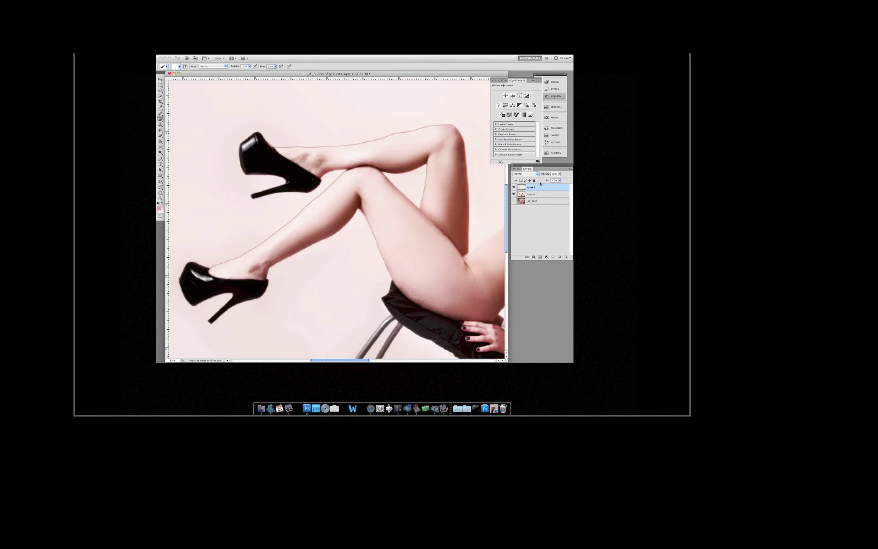
Convert Layer 1 to a Smart Object and soften the leg outlines with a slight Gaussian Blur.
left_click(570, 169)
left_click(582, 205)
left_click(176, 50)
mouse_move(183, 122)
left_click(275, 153)
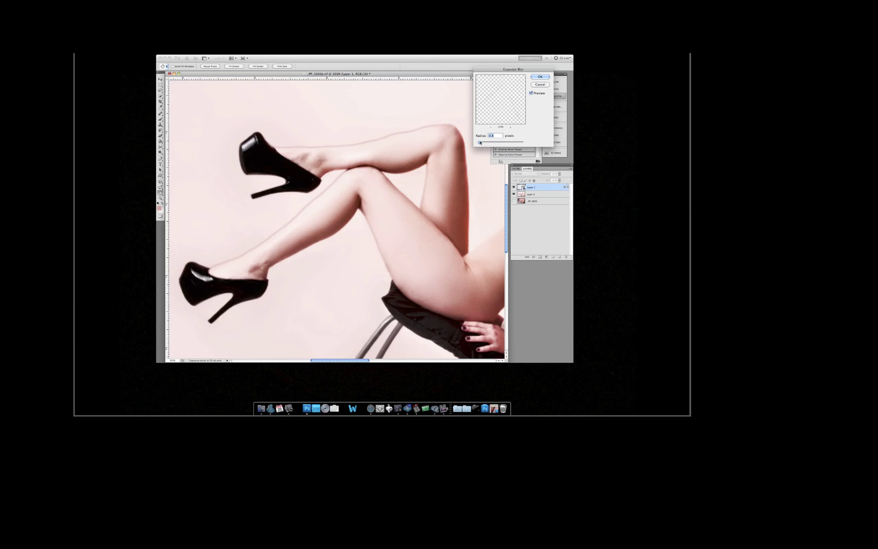
left_click_drag(480, 142, 481, 145)
key("Return")
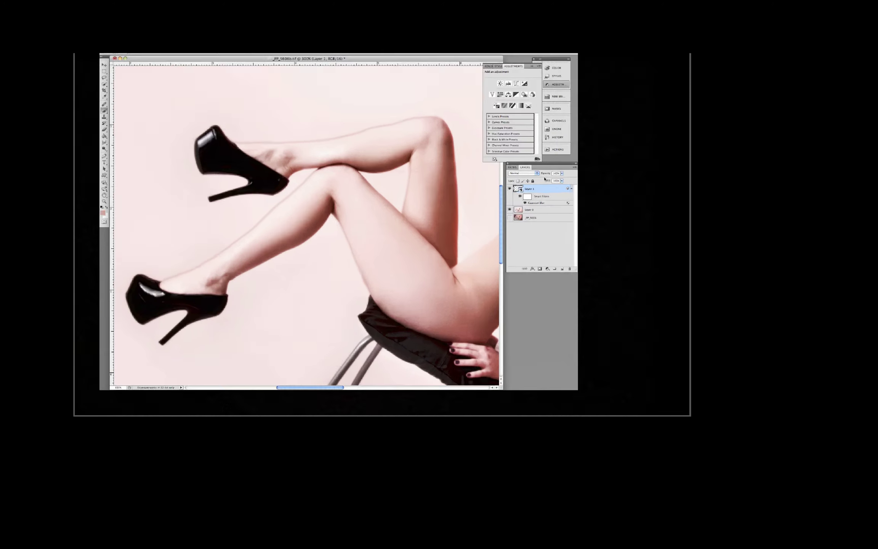
Lower Layer 1's opacity to 45% and refine the leg outlines with a resized Eraser.
left_click_drag(545, 174, 526, 176)
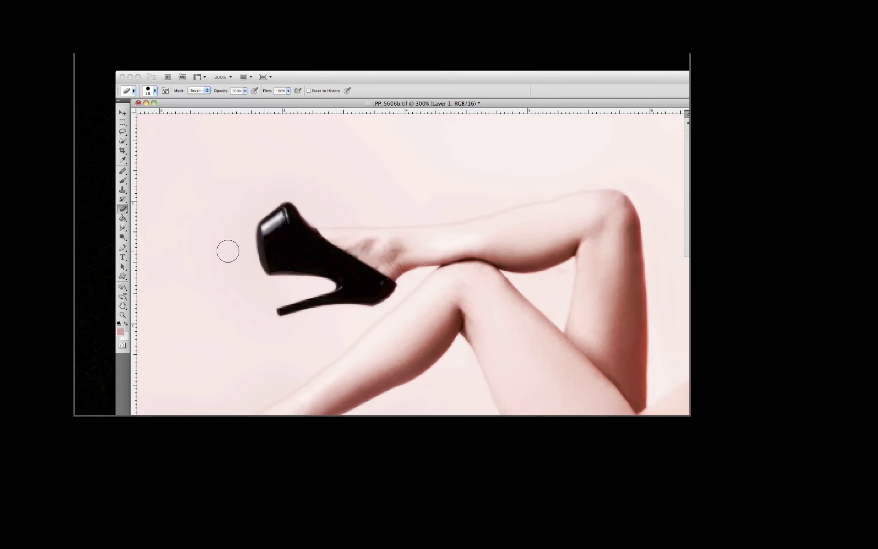
mouse_move(368, 212)
left_mouse_down("ctrl+alt")
mouse_move(331, 226)
mouse_move(380, 226)
mouse_move(400, 210)
mouse_move(394, 216)
mouse_move(410, 225)
mouse_move(457, 222)
mouse_move(543, 201)
left_mouse_up("ctrl+alt")
scroll(408, 322, "down", 5)
scroll(409, 322, "left", 2)
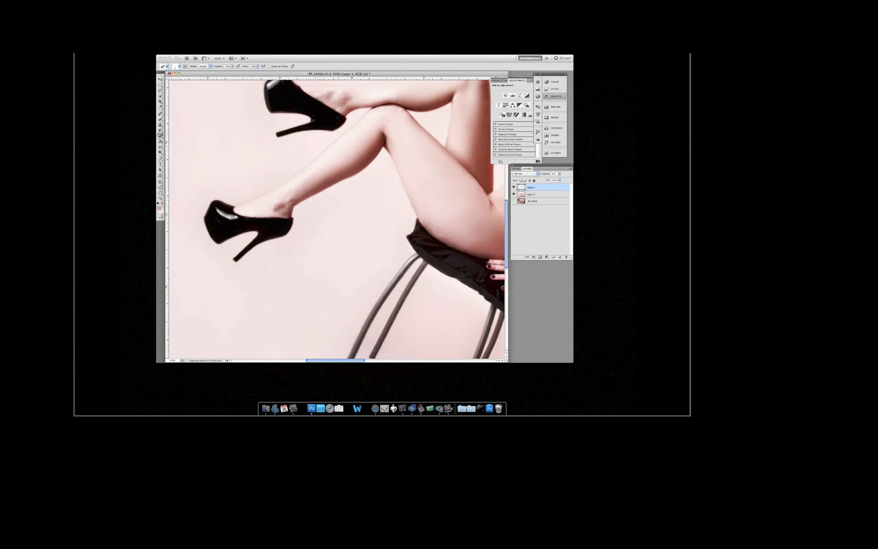
key("super+0")
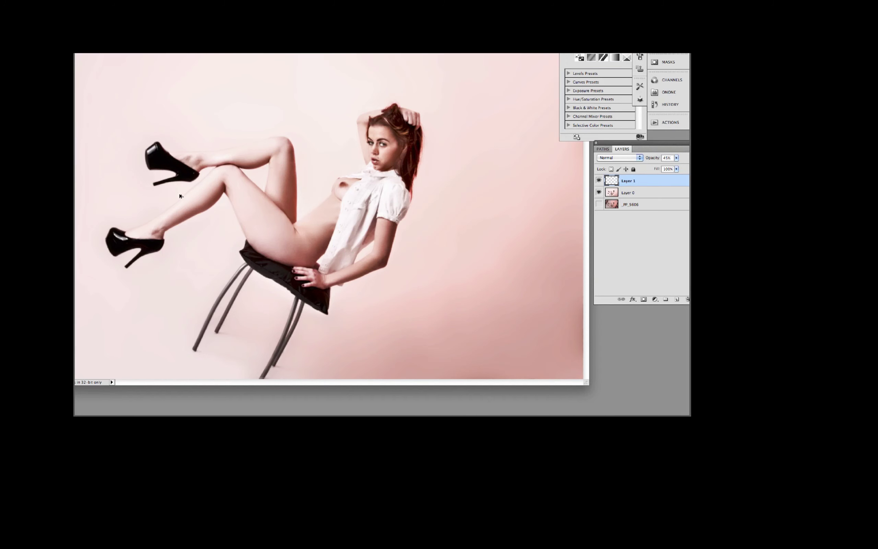
key("super+plus")
scroll(242, 222, "left", 5)
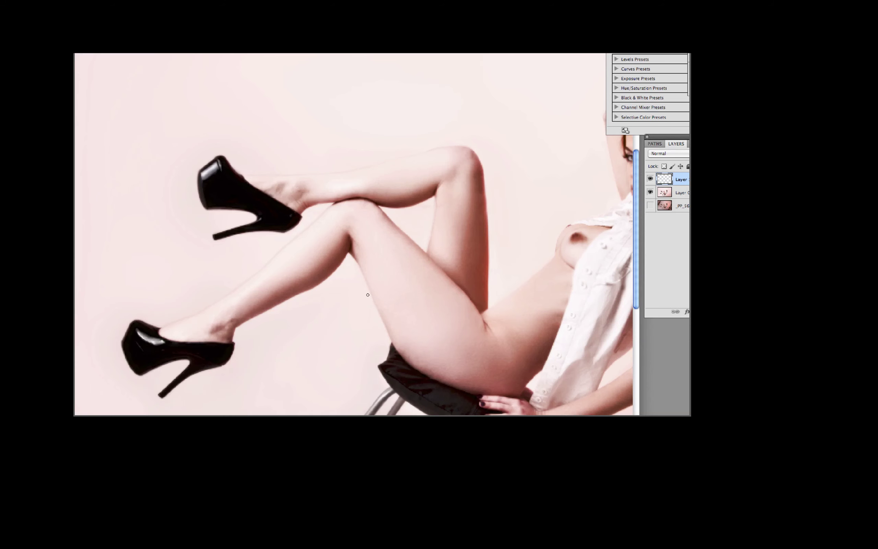
key("super+0")
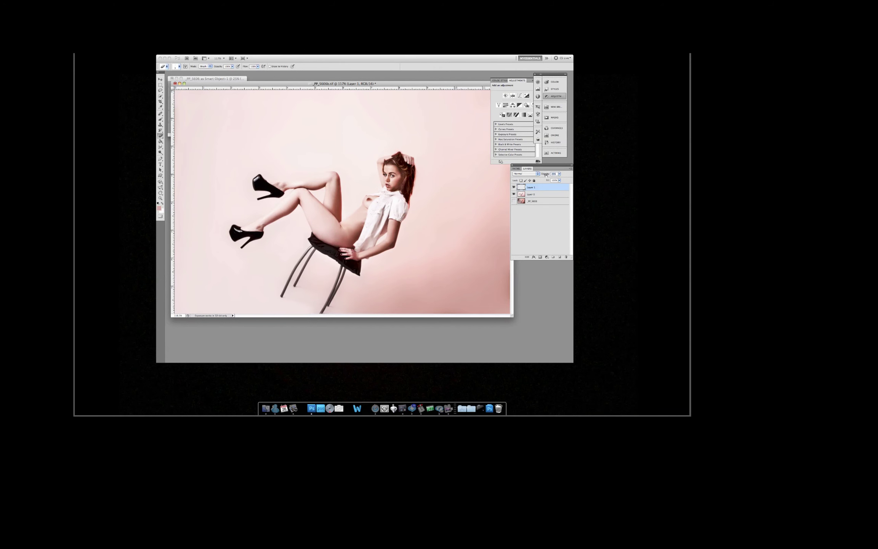
Merge Layer 1 with Layer 0 and compare the result with the original photo by switching layer visibility off and on.
left_click(555, 194, "shift")
left_click(570, 168)
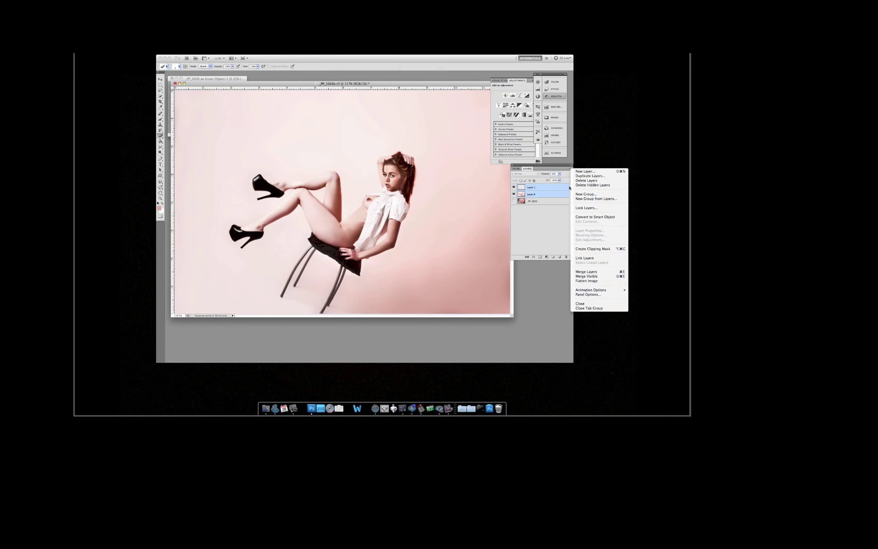
left_click(578, 271)
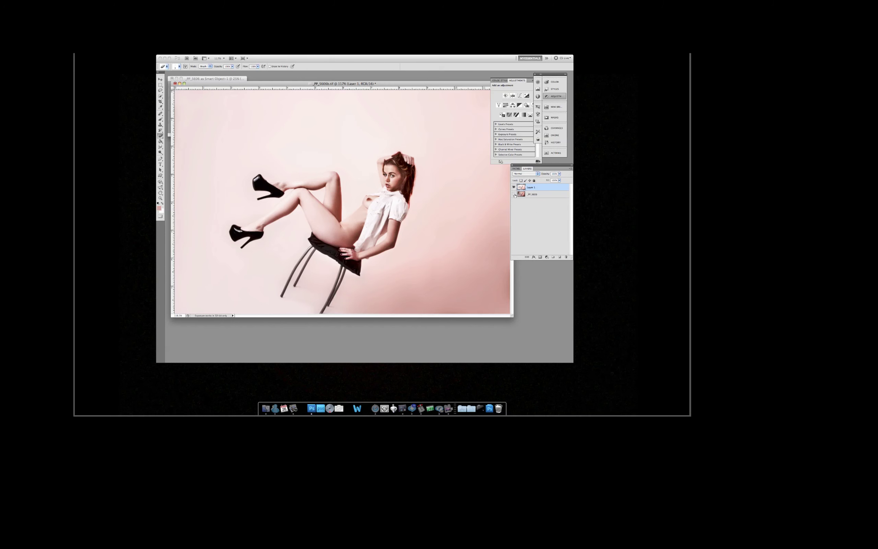
left_click(514, 194)
left_click(514, 187)
left_click(513, 187)
left_click(514, 188)
left_click(514, 187)
left_click(514, 194)
Flatten the image and duplicate the Background as a new layer.
left_click(569, 170)
left_click(578, 282)
key("super+j")
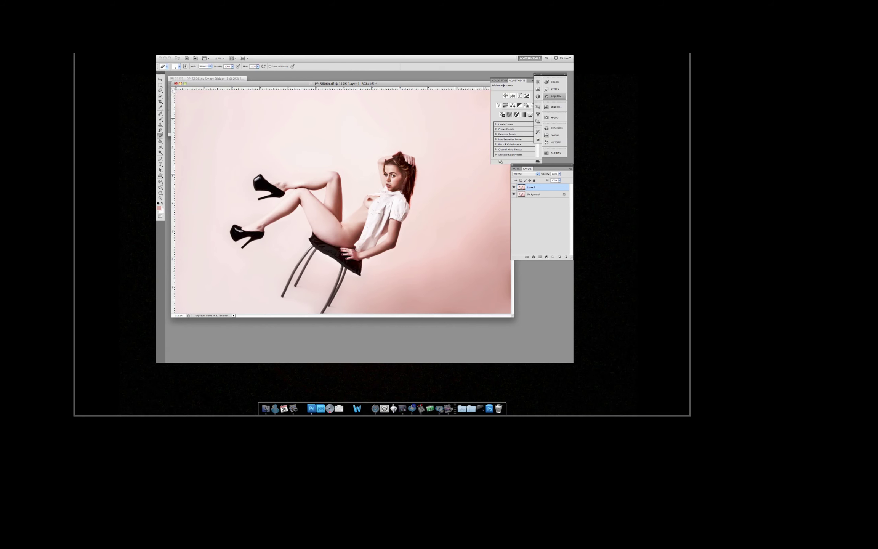
Apply the Topaz plug-in's CrispStyle preset to Layer 1 with reduced clean strength, higher edge sharpness and stronger texture.
left_click(178, 39)
left_click(230, 162)
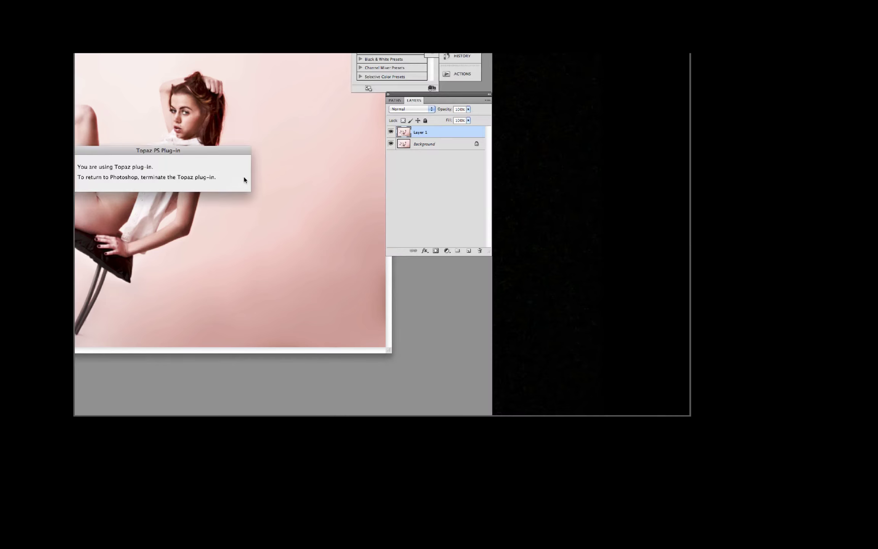
left_click(99, 106)
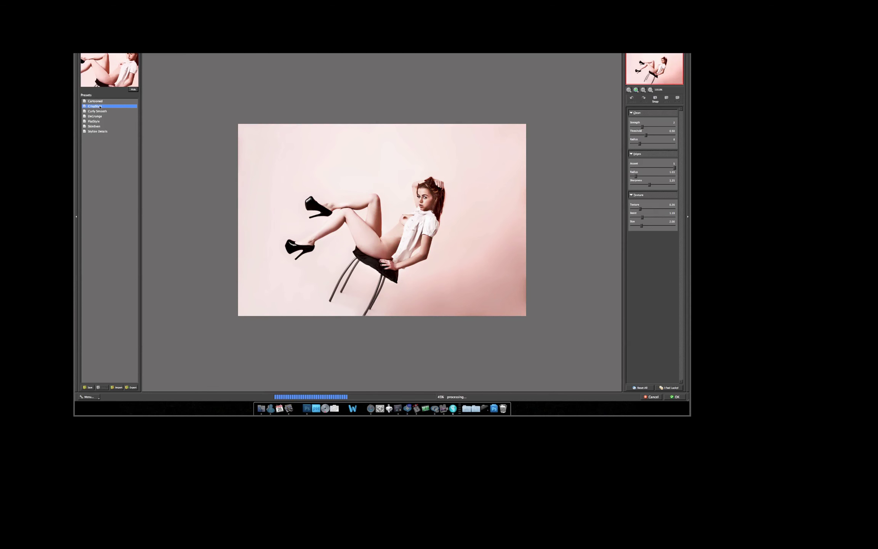
left_click_drag(643, 129, 640, 128)
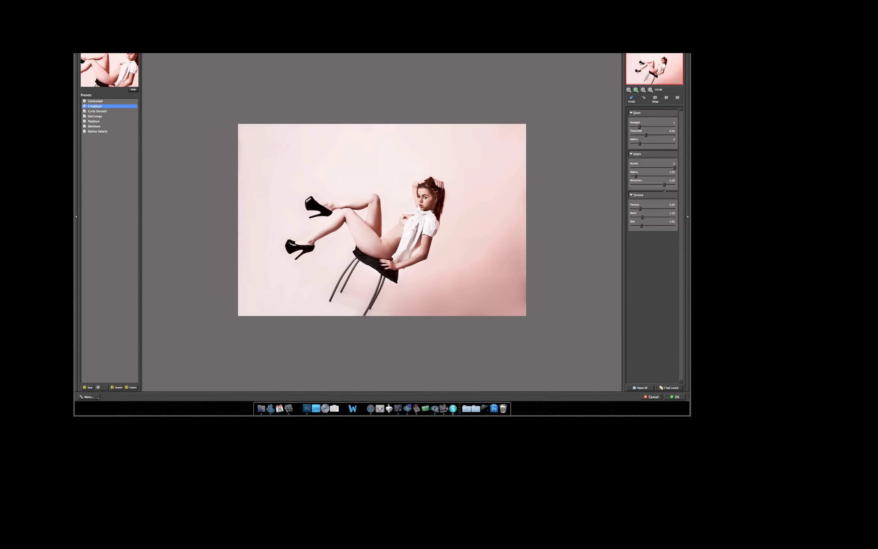
left_click_drag(640, 209, 651, 208)
left_click(675, 396)
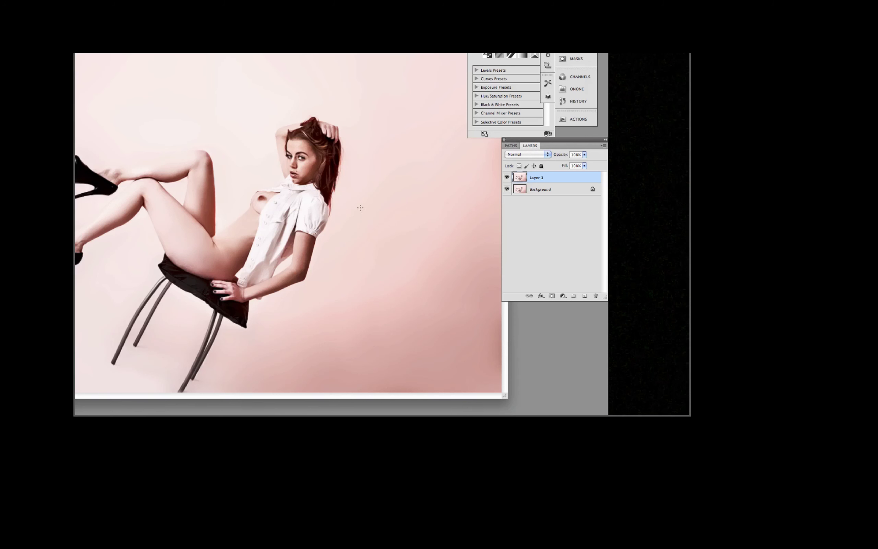
Compare Layer 1 with the Background, add a layer mask and brush away part of the Topaz effect over the figure.
left_click(514, 187)
left_click(507, 179)
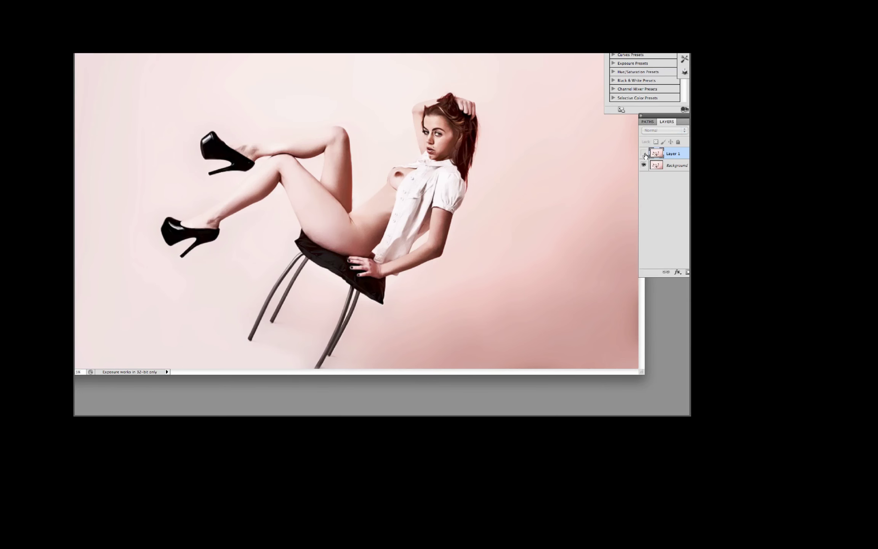
left_click(541, 257)
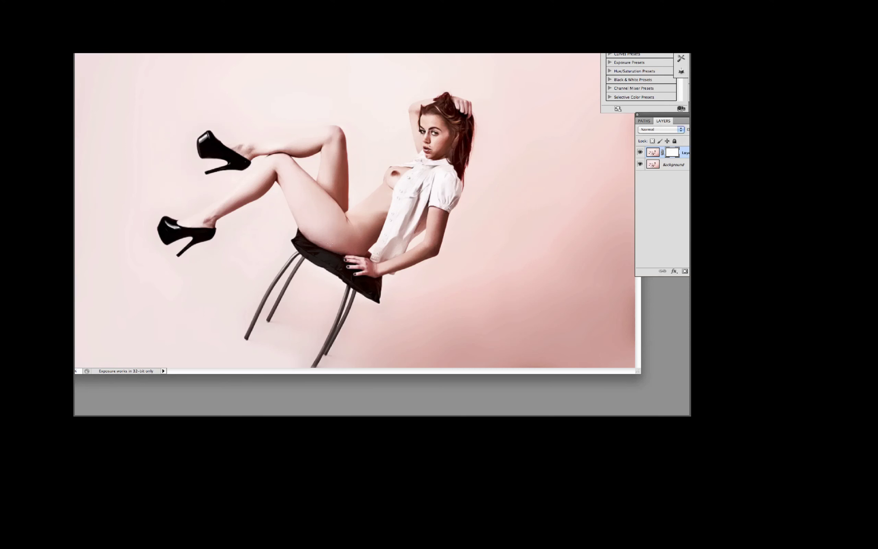
left_click_drag(327, 153, 327, 239)
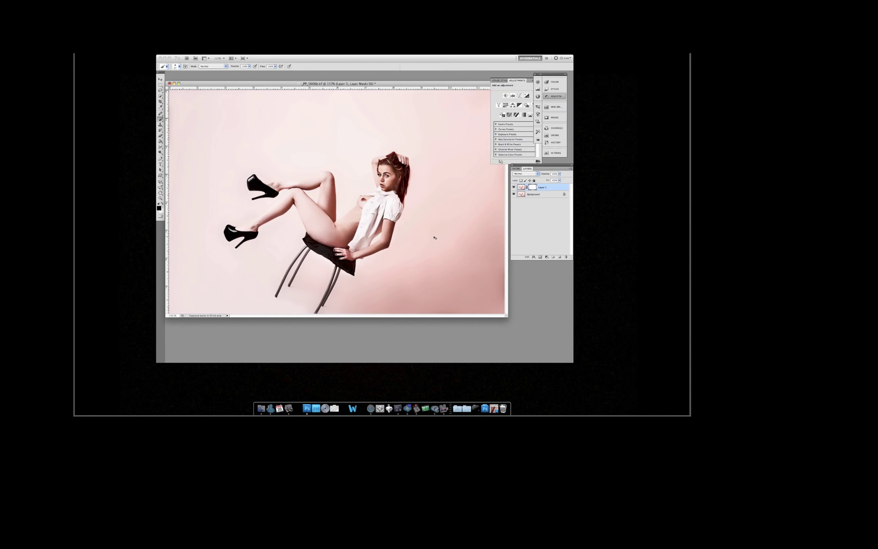
Flatten the masked Topaz layer into the Background and reposition the layer list beside the image.
key("super+minus")
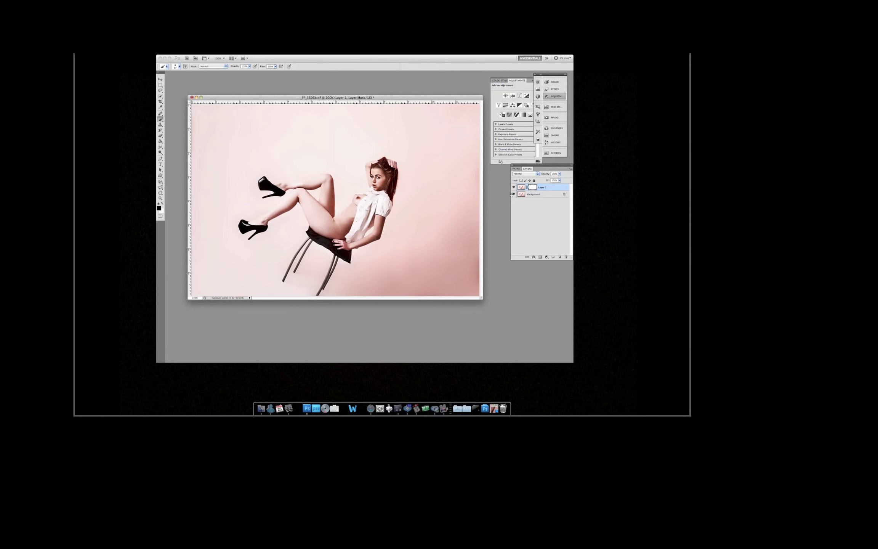
left_click(571, 168)
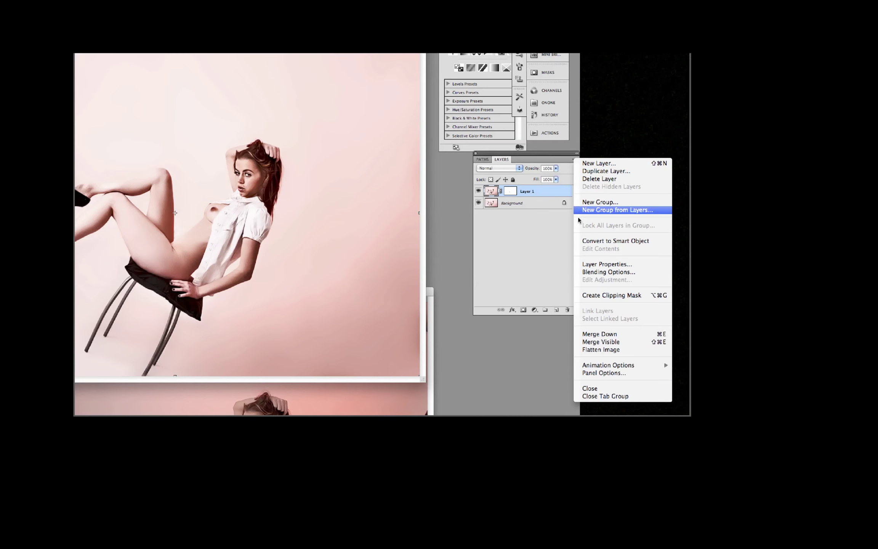
left_click(586, 350)
left_click_drag(545, 154, 505, 166)
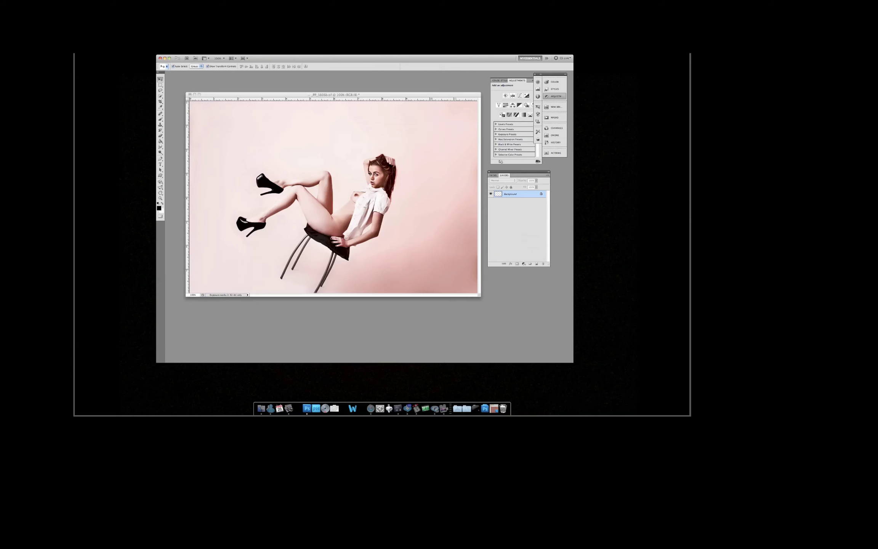
Apply a glow preset to the flattened image with the PhotoTools 2.6 Professional Edition plug-in.
left_click(117, 54)
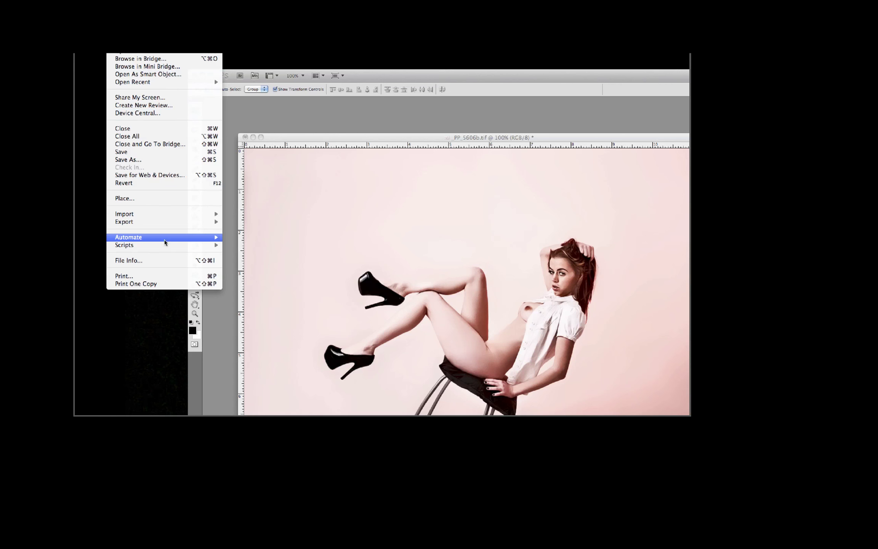
mouse_move(164, 239)
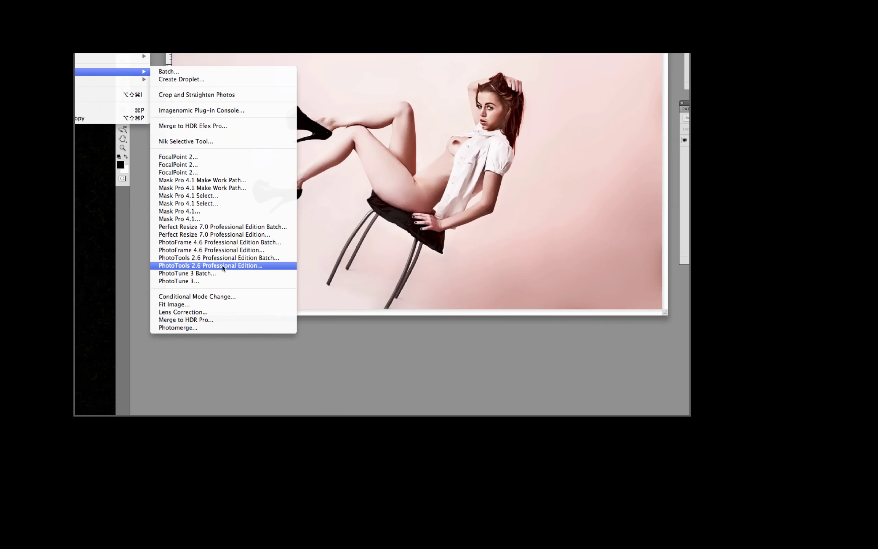
left_click(214, 267)
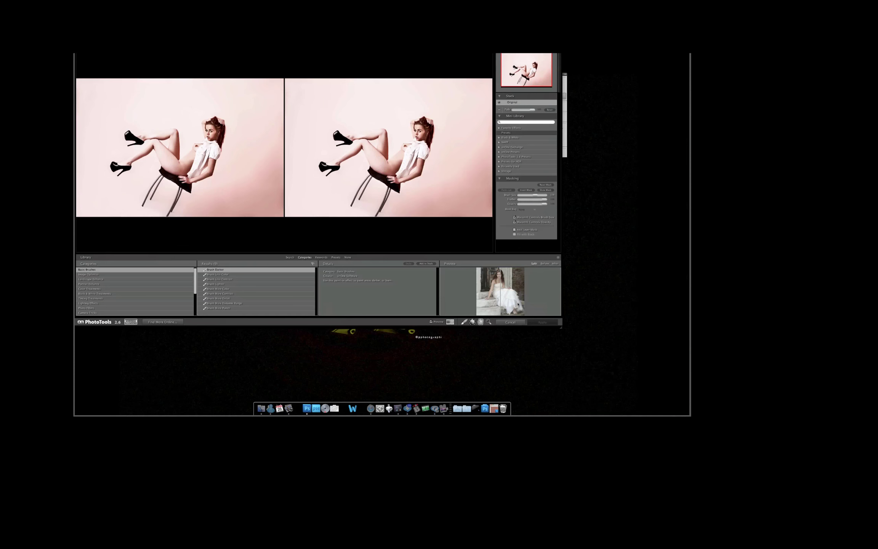
left_click_drag(518, 304, 515, 300)
left_click_drag(368, 39, 456, 74)
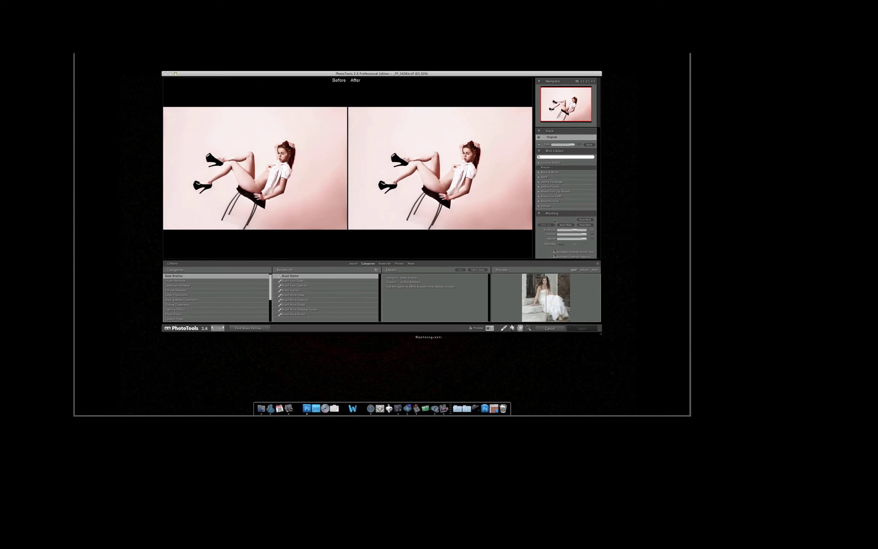
left_click(543, 183)
left_click(558, 193)
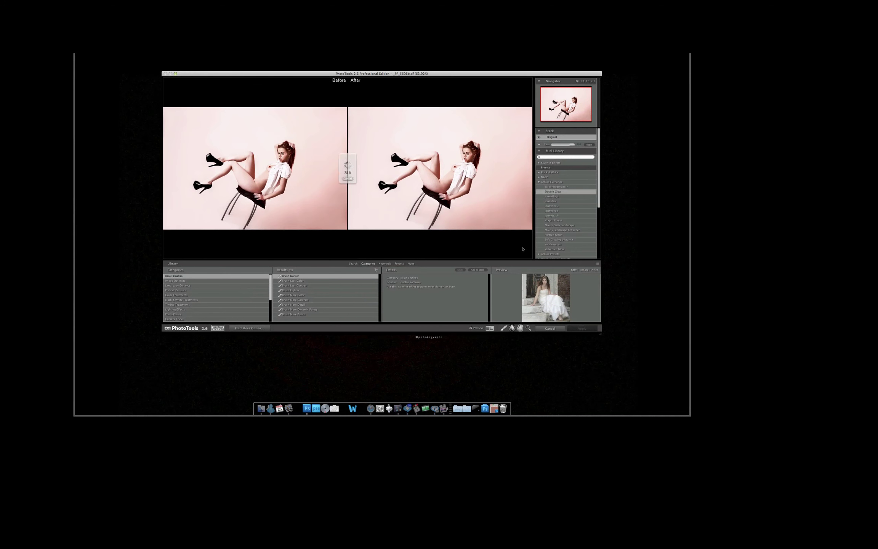
left_click(580, 328)
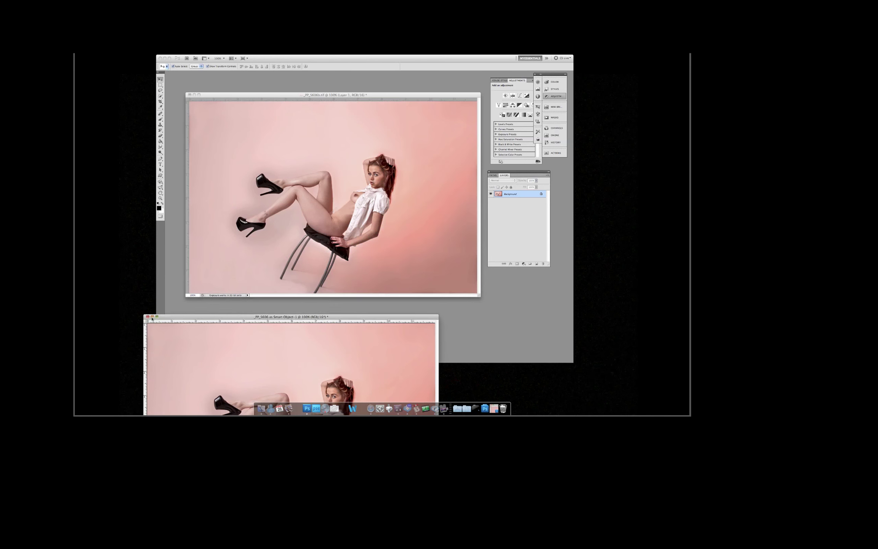
Blend the PhotoTools effect by brushing its layer mask over the backdrop, swapping the brush colours and using 20% opacity.
key("b")
mouse_move(255, 128)
left_mouse_down()
mouse_move(228, 124)
mouse_move(200, 178)
mouse_move(238, 181)
mouse_move(305, 110)
mouse_move(336, 112)
left_mouse_up()
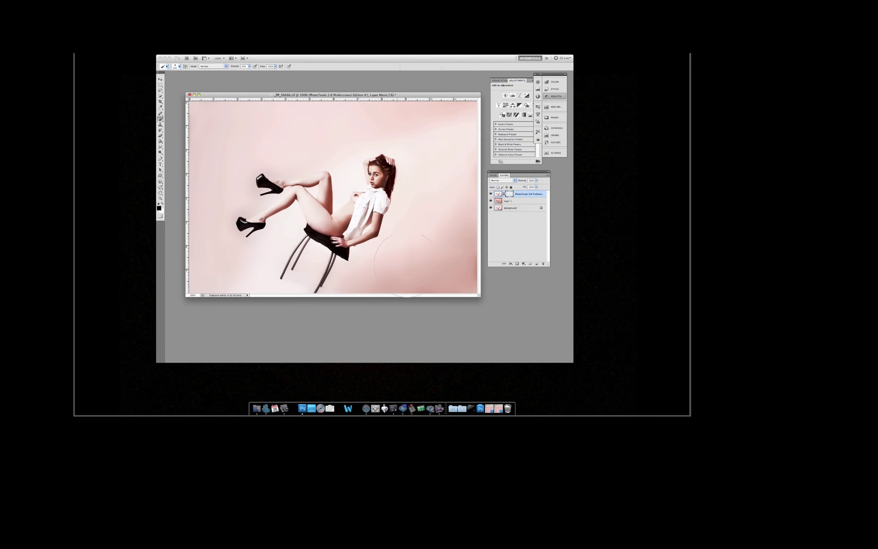
key("x")
key("2")
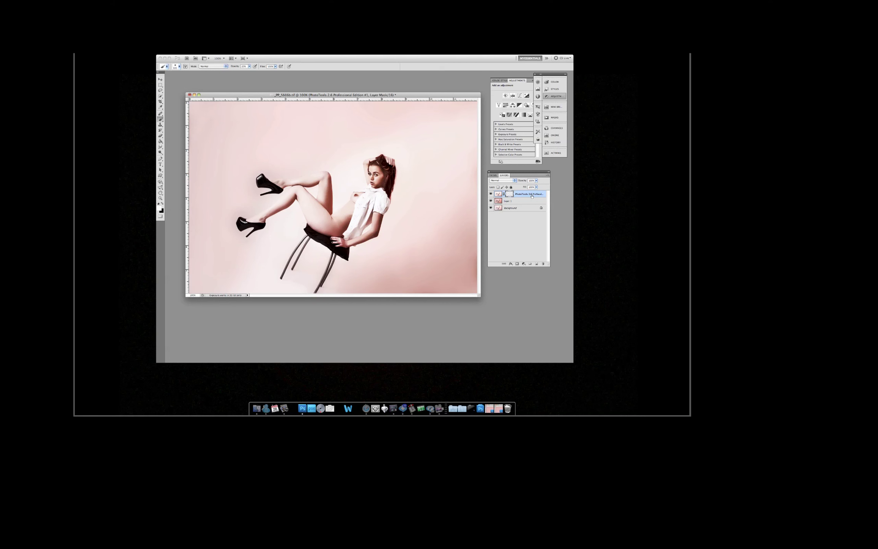
Flatten the PhotoTools result into a single Background layer and keep the layer list clear of the picture.
left_click(548, 175)
left_click_drag(541, 172, 472, 128)
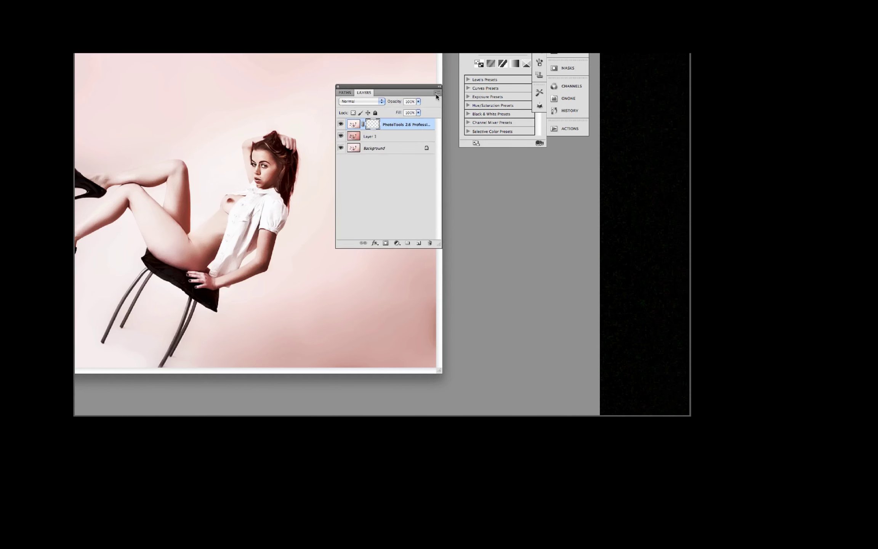
left_click(437, 93)
left_click(473, 284)
left_click_drag(420, 87, 512, 175)
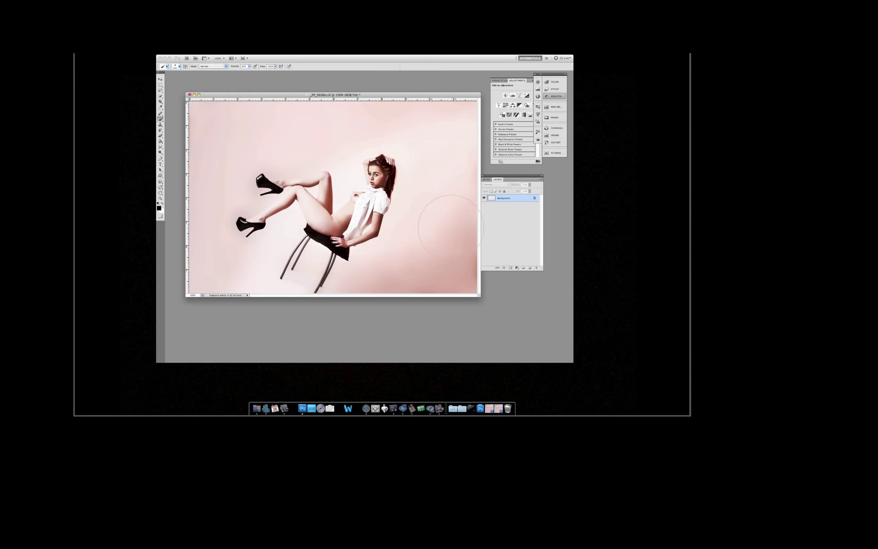
Duplicate Layer 0 in the _PP_5606b copy document and add the acid_burn_05 frame with PhotoFrame.
key("v")
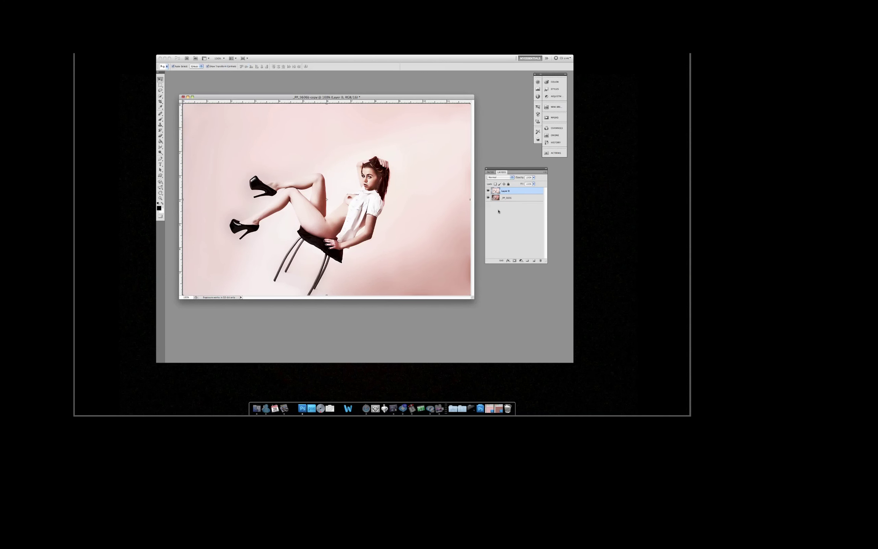
left_click_drag(495, 192, 534, 260)
left_click(554, 135)
key("ctrl+a")
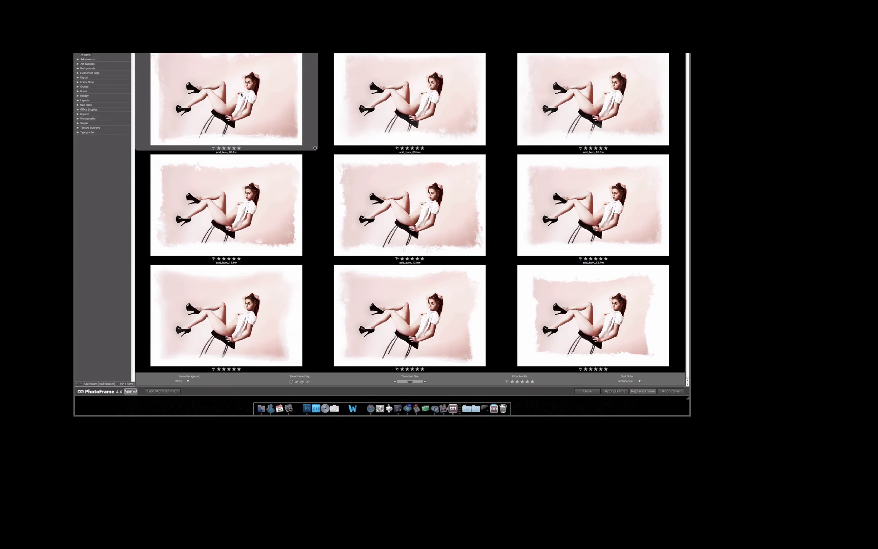
double_click(226, 87)
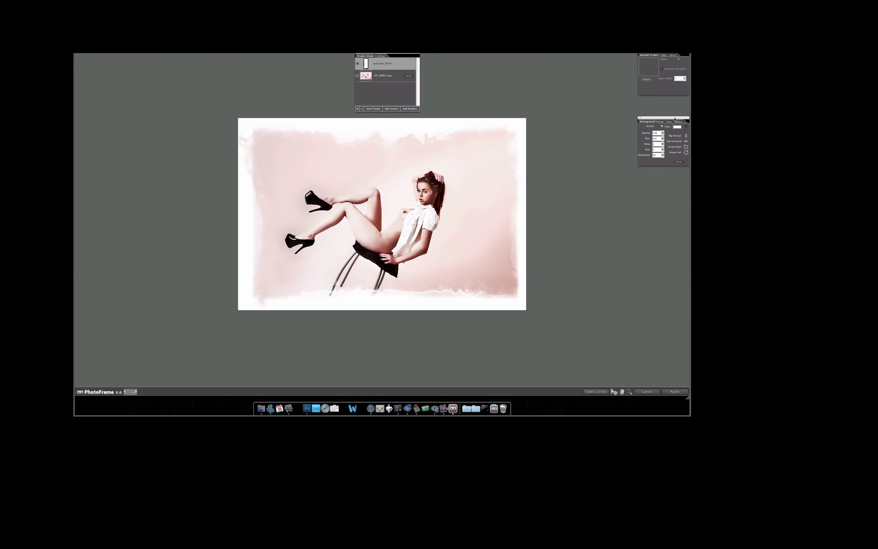
Change the frame's colour to a dark purple.
left_click_drag(677, 118, 575, 145)
left_click(575, 154)
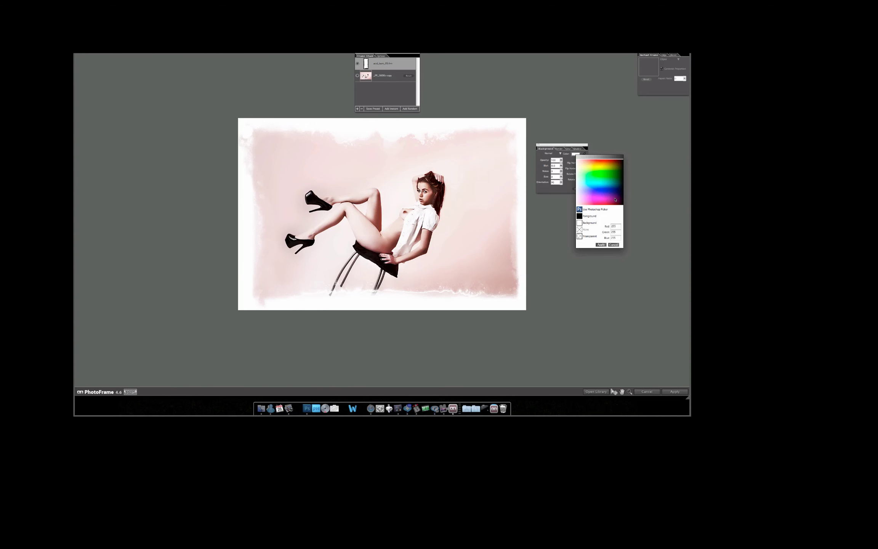
left_click(616, 198)
left_click(602, 244)
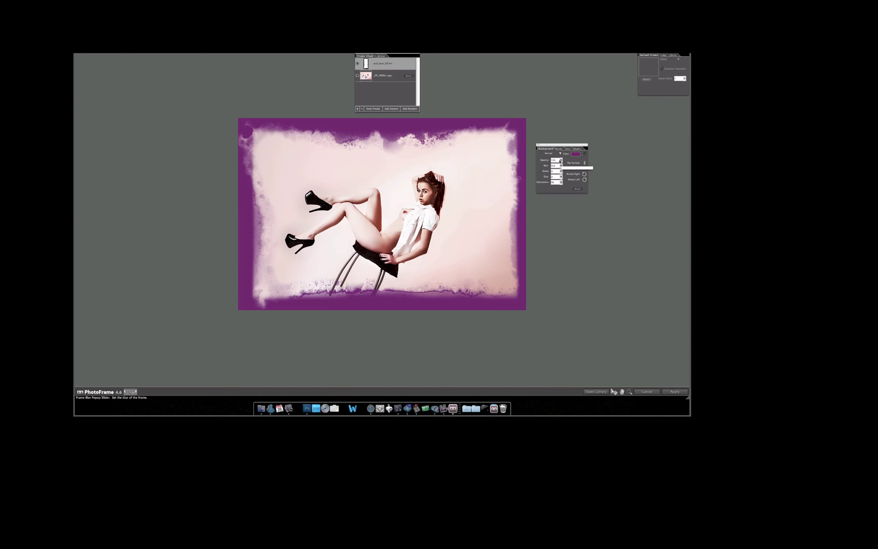
Lower the purple frame's opacity to a translucent border and apply the frame to the image.
left_click_drag(561, 160, 562, 173)
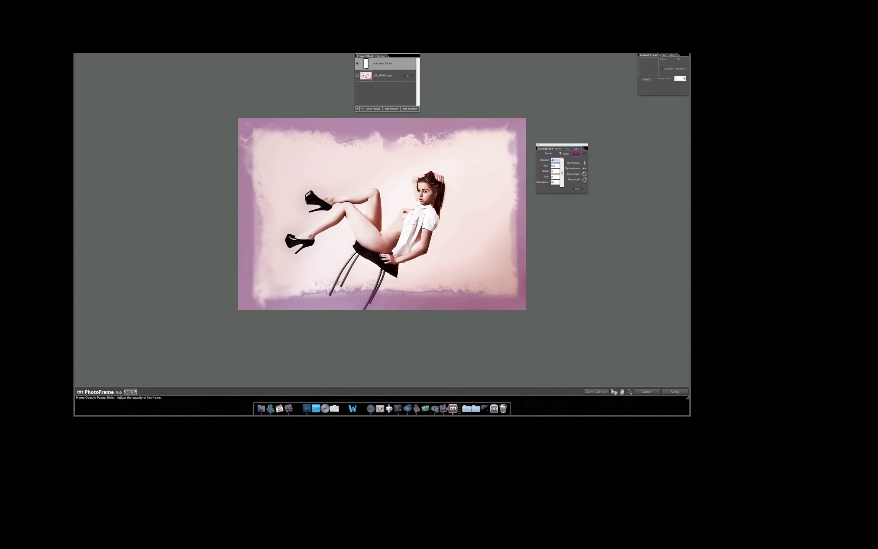
left_click(671, 390)
left_click(674, 392)
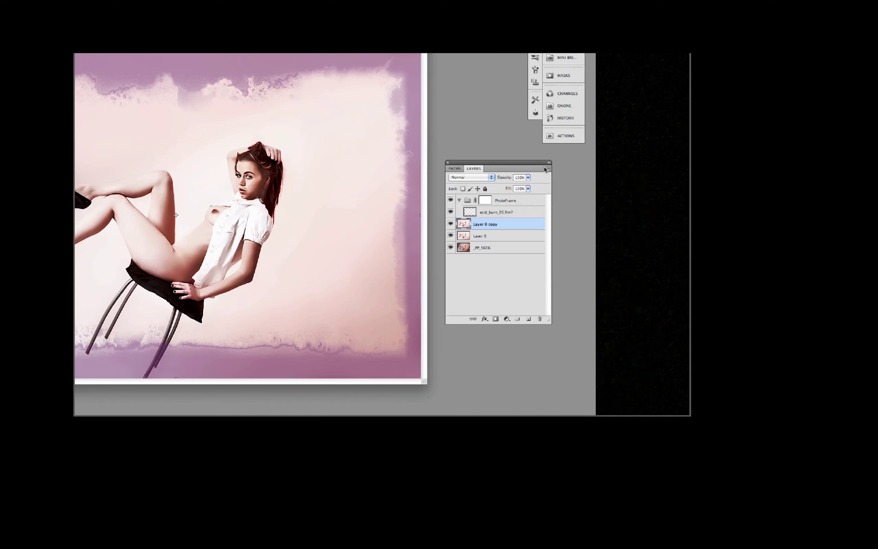
Flatten the framed image and duplicate its Background layer.
left_click(544, 174)
left_click(561, 284)
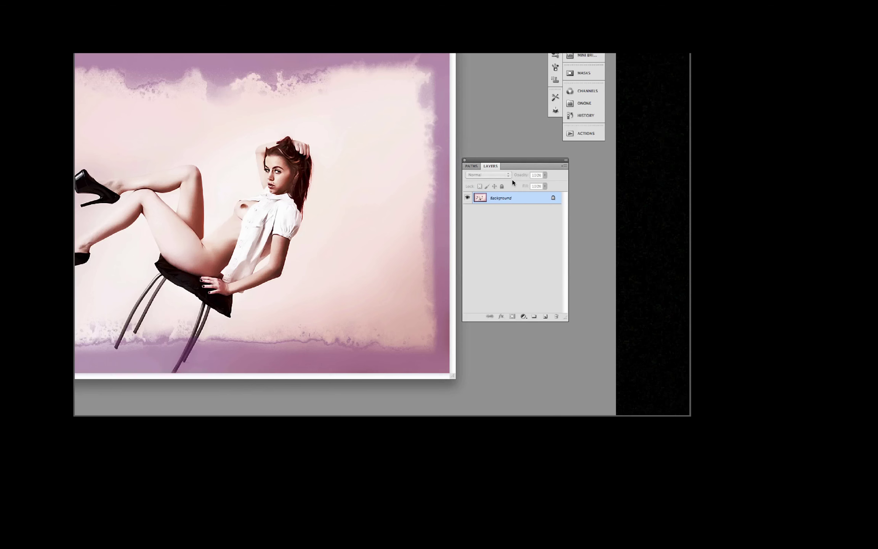
left_click_drag(528, 191, 532, 260)
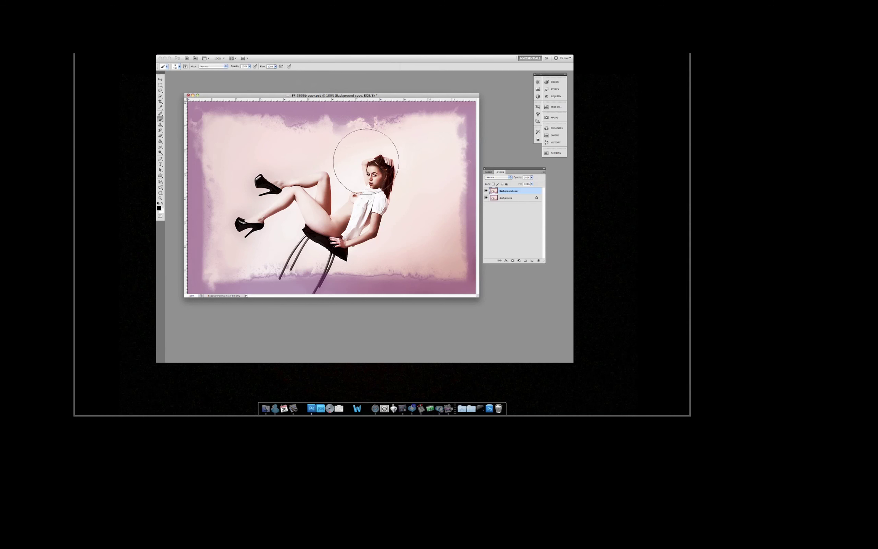
Apply a Radial Blur to the Background copy with amount 100, Zoom method and Best quality.
left_click(178, 35)
mouse_move(213, 121)
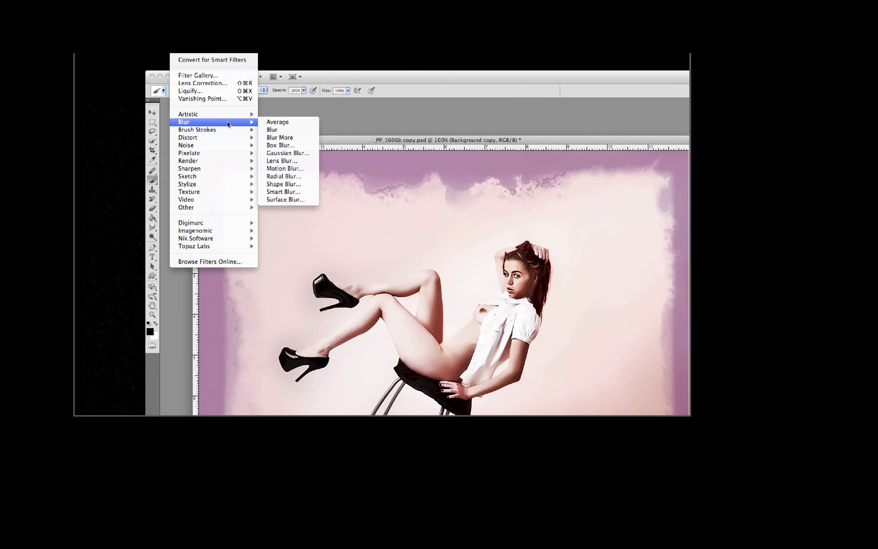
left_click(289, 175)
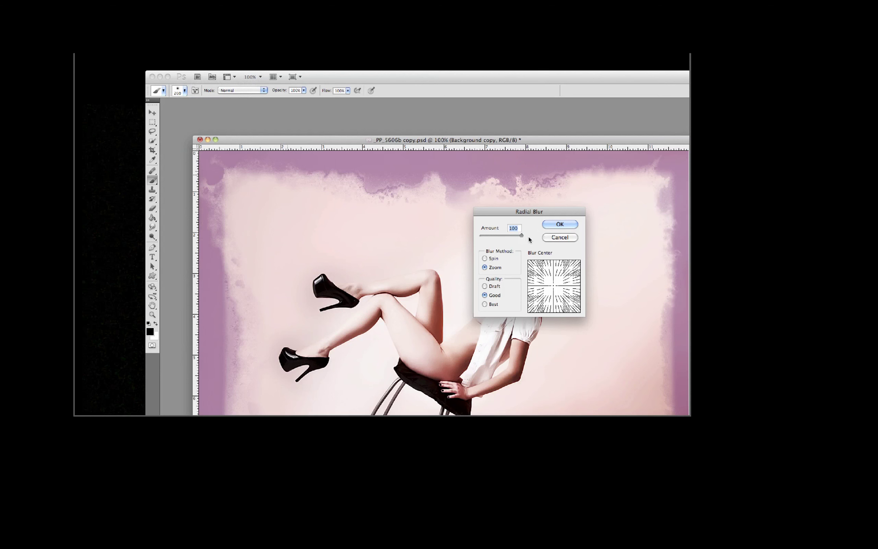
left_click(486, 303)
left_click(557, 225)
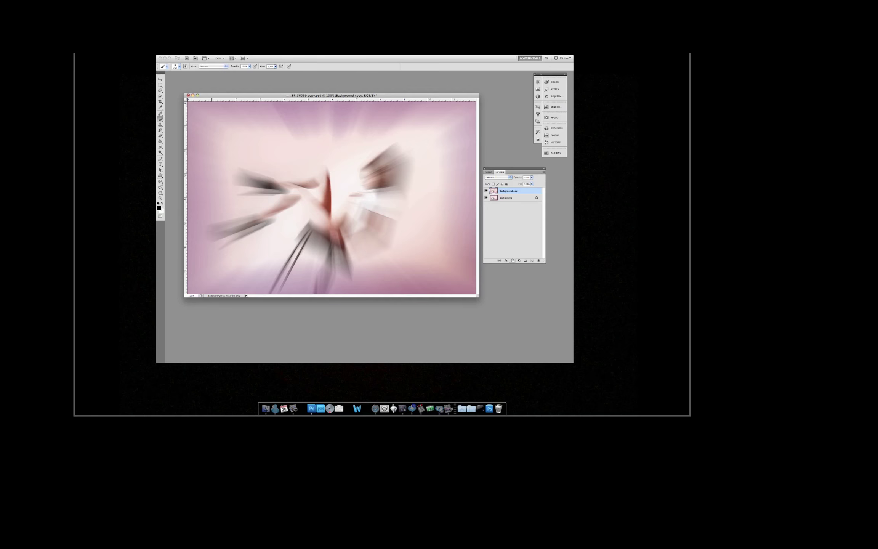
Add a layer mask to the Background copy, paint the zoom blur away over the model, shoes and stool, and flatten the image.
left_click(512, 261)
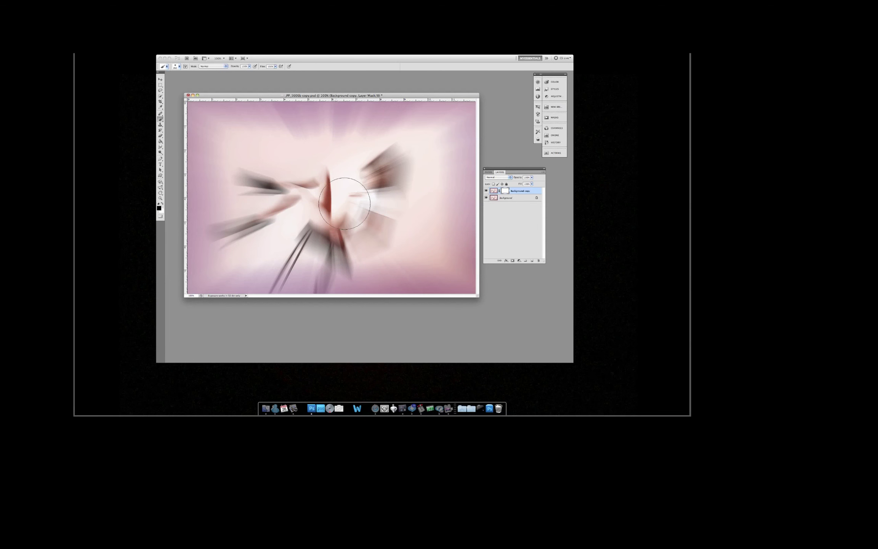
mouse_move(332, 199)
left_mouse_down("ctrl+alt")
mouse_move(371, 203)
mouse_move(329, 198)
mouse_move(359, 195)
mouse_move(305, 198)
mouse_move(331, 200)
left_mouse_up("ctrl+alt")
left_click(331, 197)
left_click_drag(339, 204, 302, 204, "ctrl+alt")
mouse_move(369, 174)
left_mouse_down()
mouse_move(381, 171)
mouse_move(269, 173)
mouse_move(250, 220)
left_mouse_up()
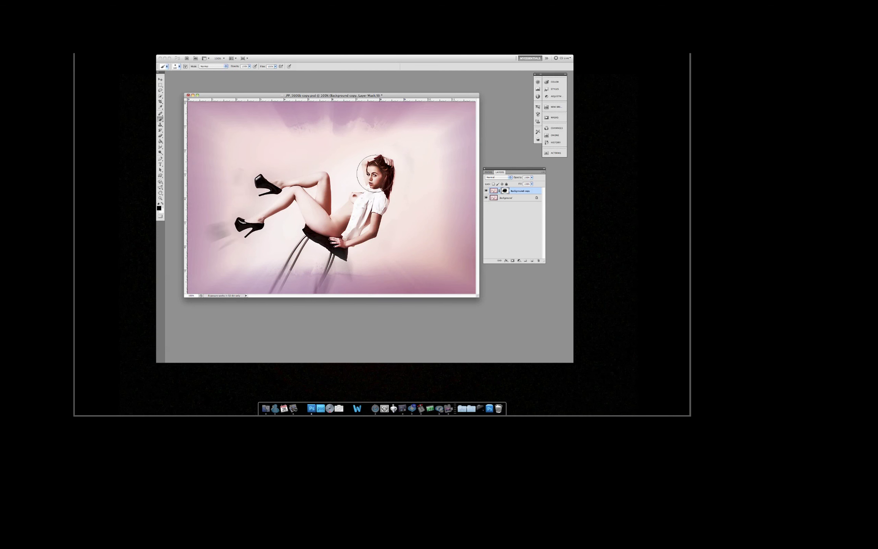
left_click_drag(252, 177, 232, 228)
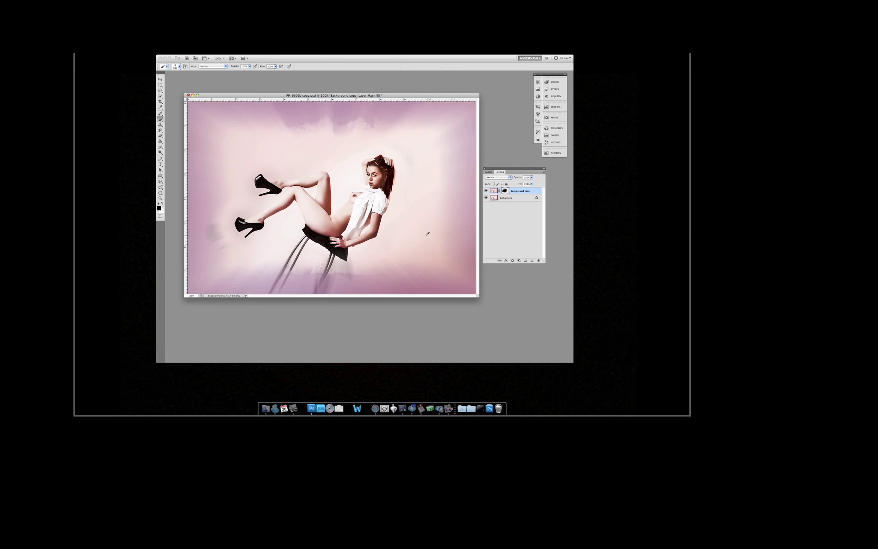
left_click(543, 172)
left_click(550, 284)
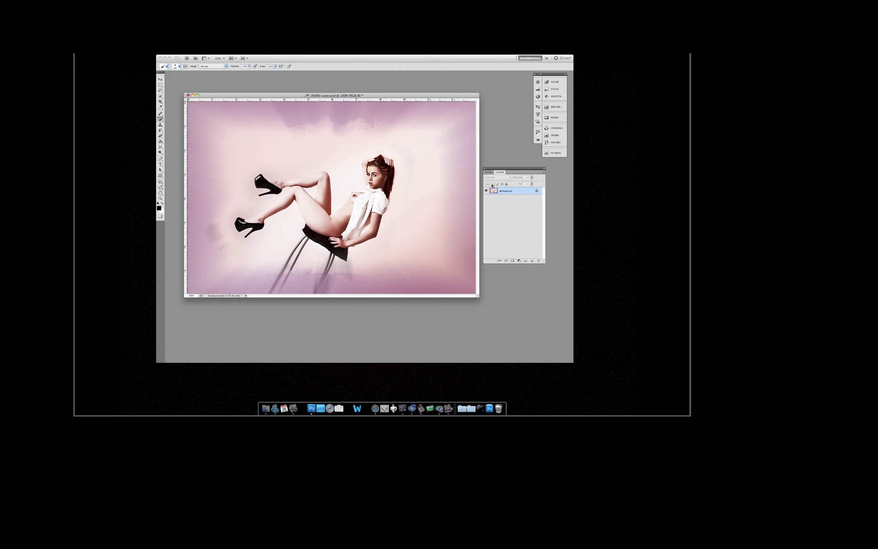
Run the "matte border large" action on the image and let it flatten the layers.
left_click(545, 151)
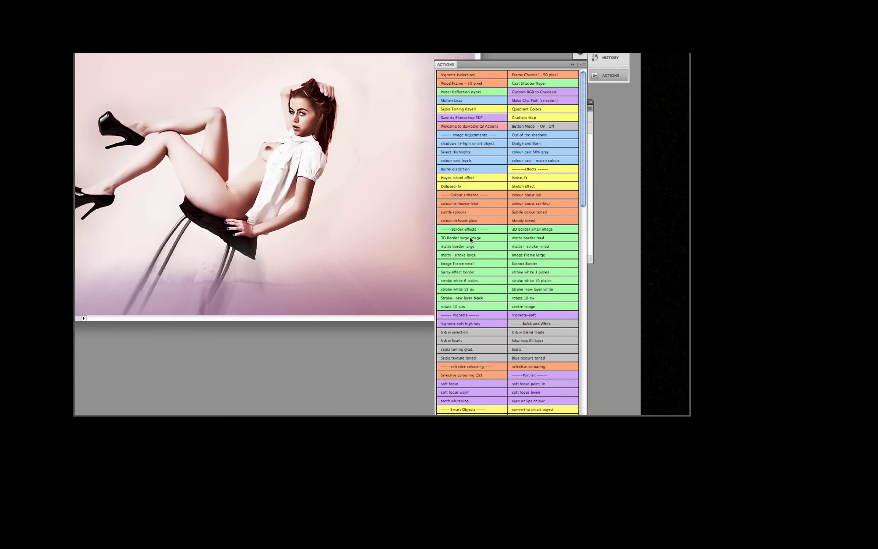
left_click(461, 249)
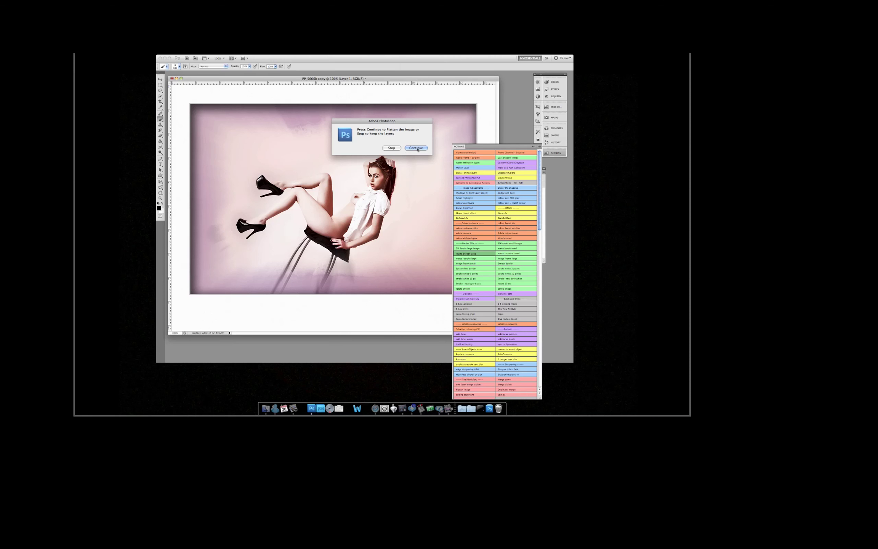
left_click(416, 148)
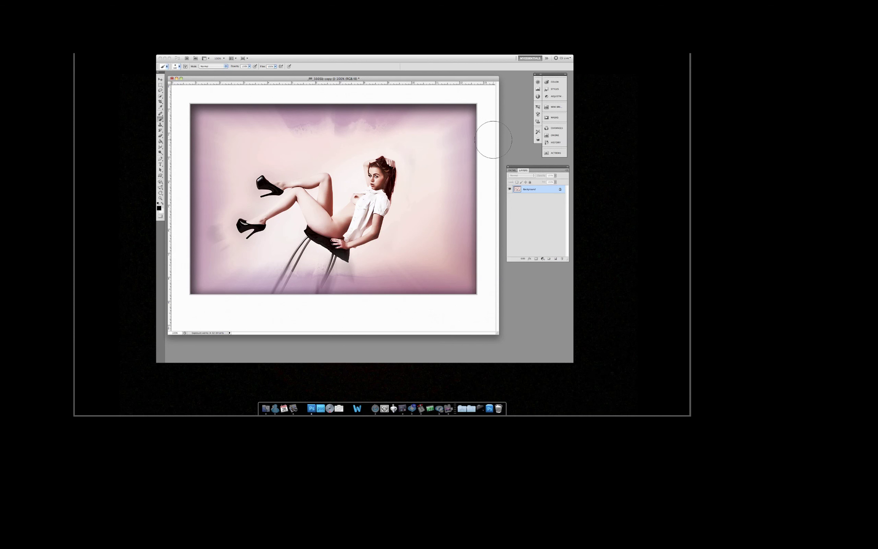
Place a vertical guide at the image's centre, add the centred caption "Joy of swing" on the lower white border, and hide the guide.
key("t")
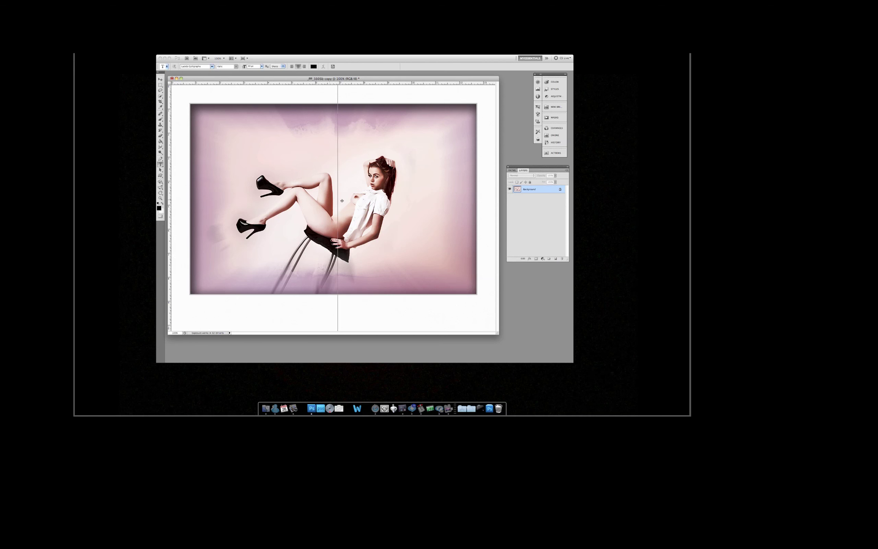
left_click_drag(334, 206, 334, 213)
left_click(334, 311)
type("Joy of swing")
left_click(396, 66)
key("v")
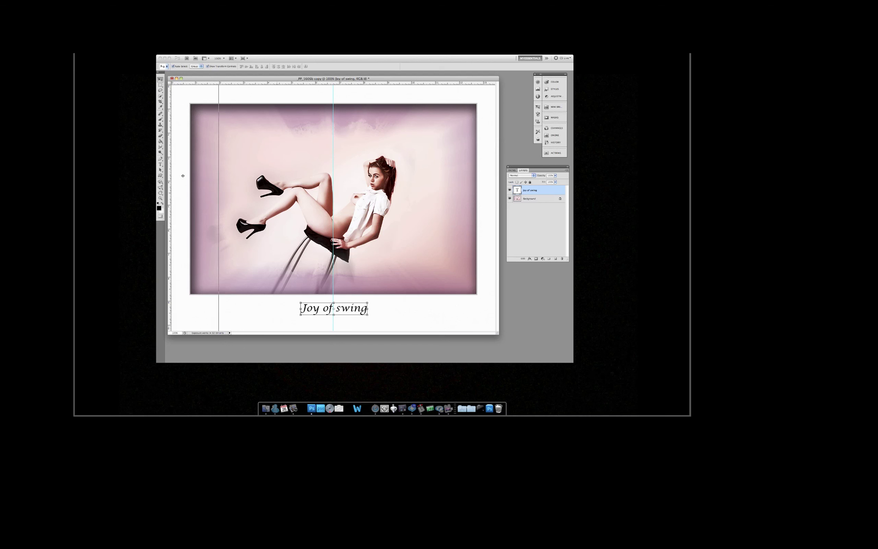
key("super+semicolon")
Try several fonts on the "Joy of swing" caption, such as Lucida Bright, and settle on Noteworthy Light.
key("t")
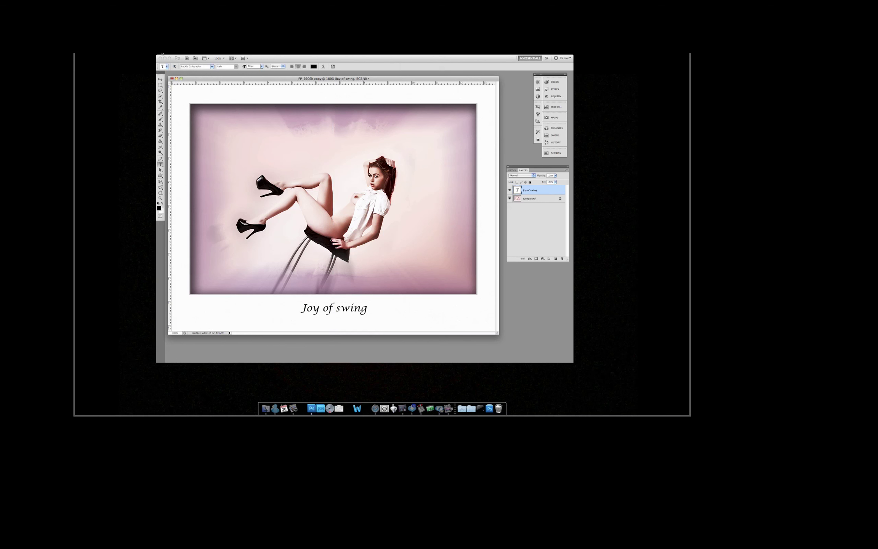
left_click(211, 67)
left_click(218, 57)
left_click(212, 67)
left_click(218, 91)
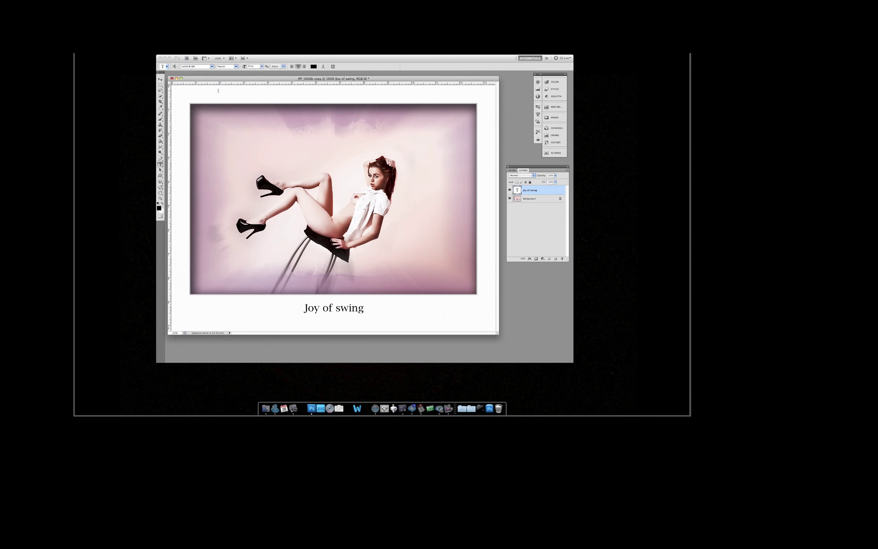
left_click(214, 68)
left_click(215, 76)
left_click(213, 68)
left_click(216, 87)
left_click(212, 66)
left_click(229, 130)
left_click(212, 66)
left_click(215, 100)
left_click(212, 67)
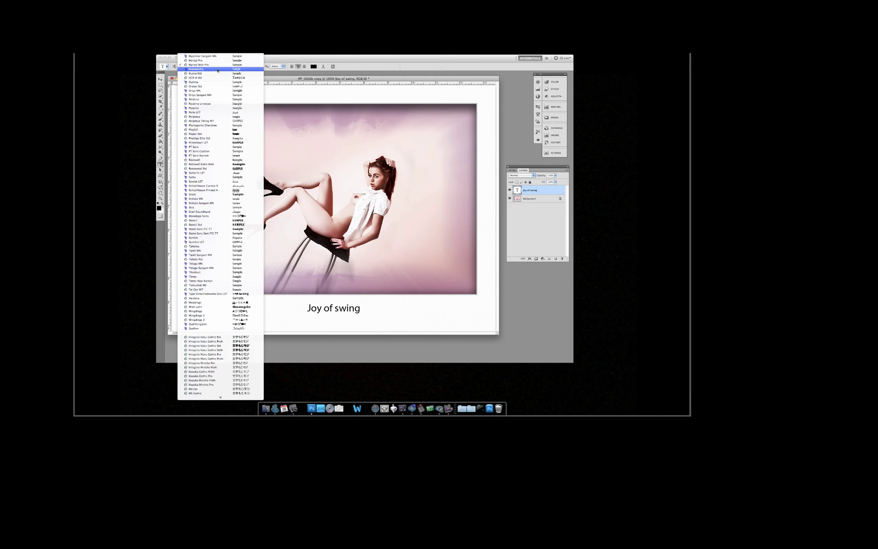
left_click(218, 73)
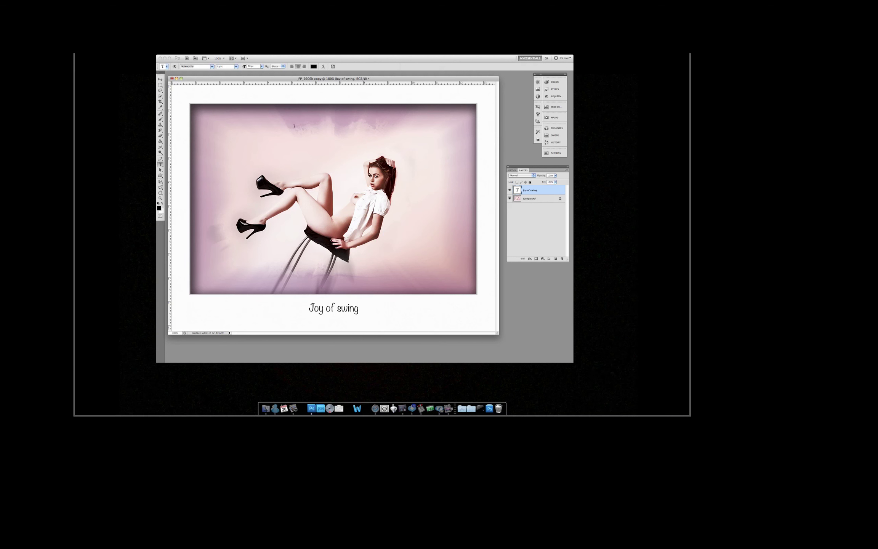
Give the caption a drop shadow with adjusted angle, distance and size, and merge the text layer into the Background.
left_click(529, 259)
left_click(533, 262)
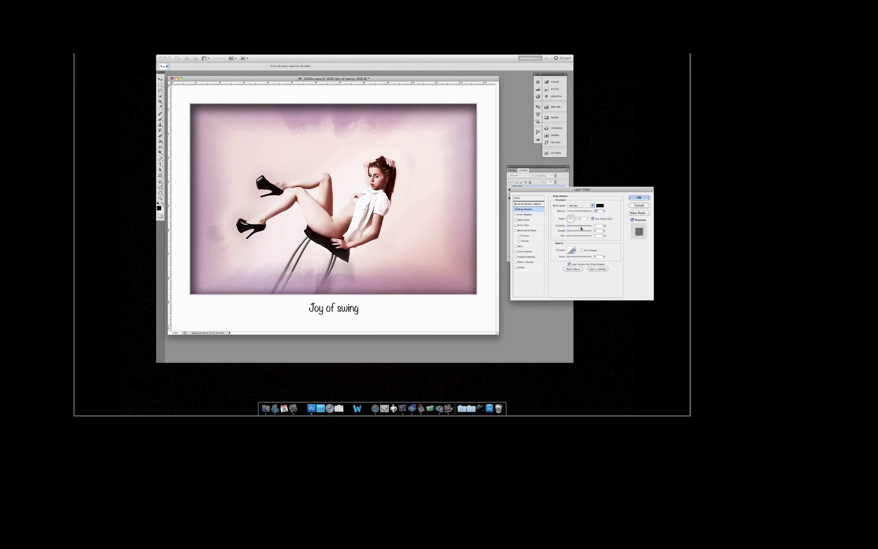
left_click(574, 217)
left_click_drag(568, 226, 569, 237)
key("Return")
key("super+e")
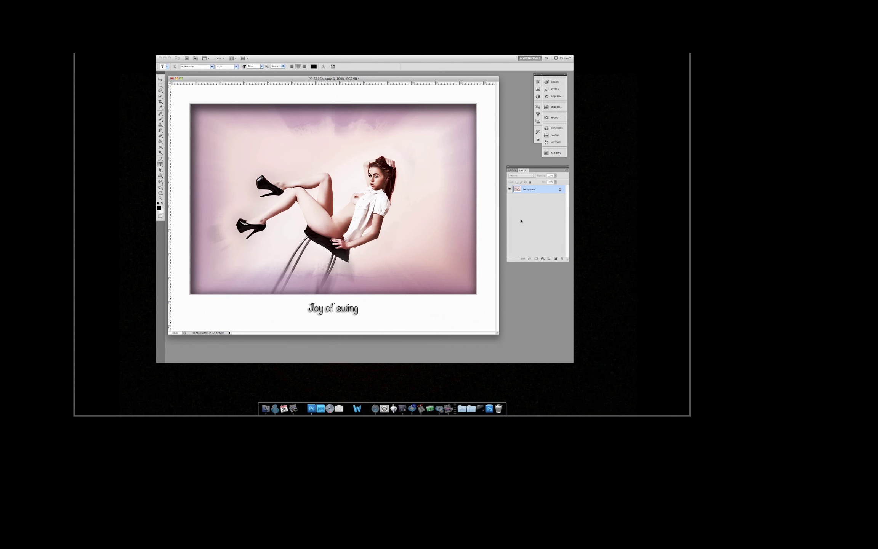
Save the captioned image as a JPEG in the same folder, replacing the "-copy" ending of its file name.
key("super+shift+s")
left_click(392, 252)
left_click(389, 298)
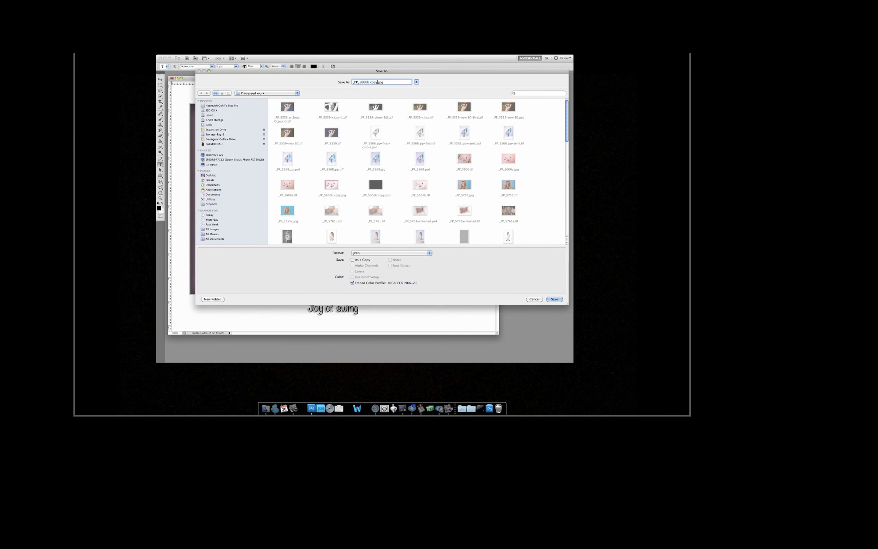
key("BackSpace")
key("BackSpace")
key("BackSpace")
key("BackSpace")
key("BackSpace")
key("Return")
key("Return")
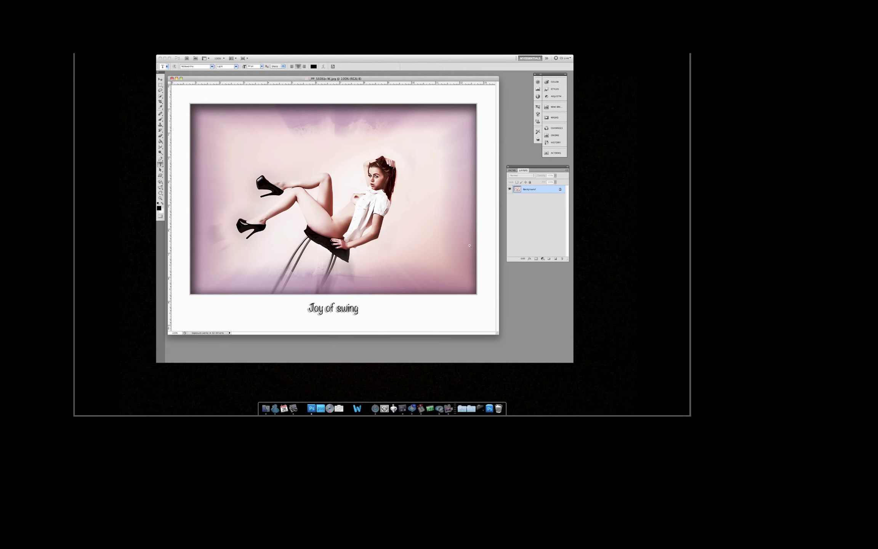
Crop a thin strip off the lower white border with the Background converted to a Smart Object, and flatten the image.
right_click(564, 189)
left_click(587, 220)
key("c")
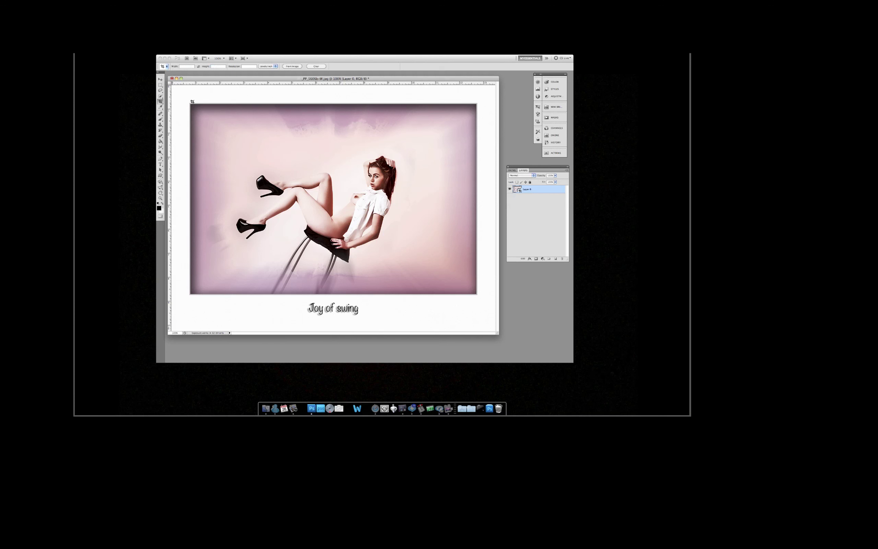
left_click_drag(171, 84, 497, 324)
left_click(396, 67)
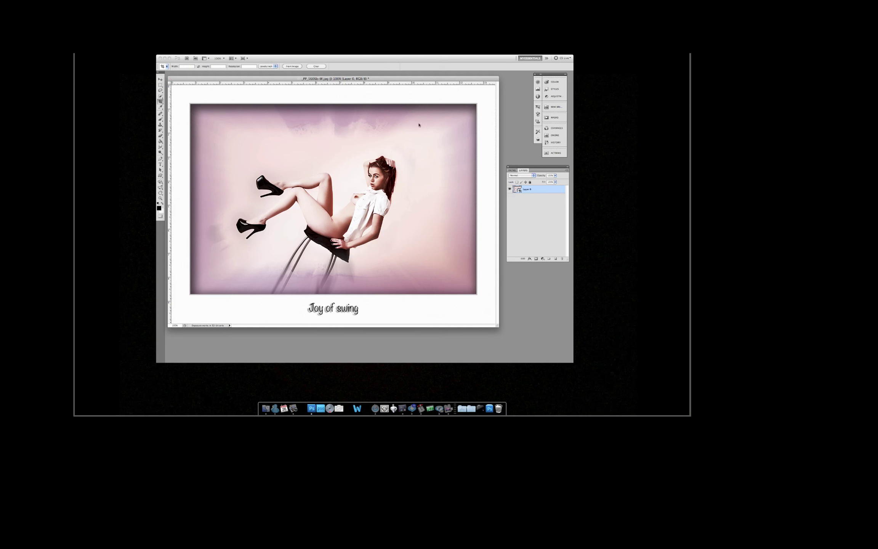
right_click(563, 190)
left_click(587, 282)
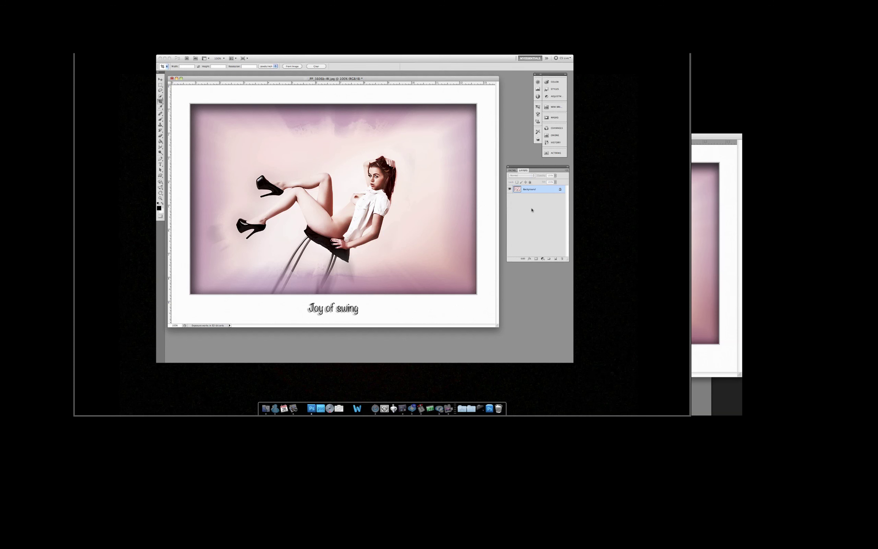